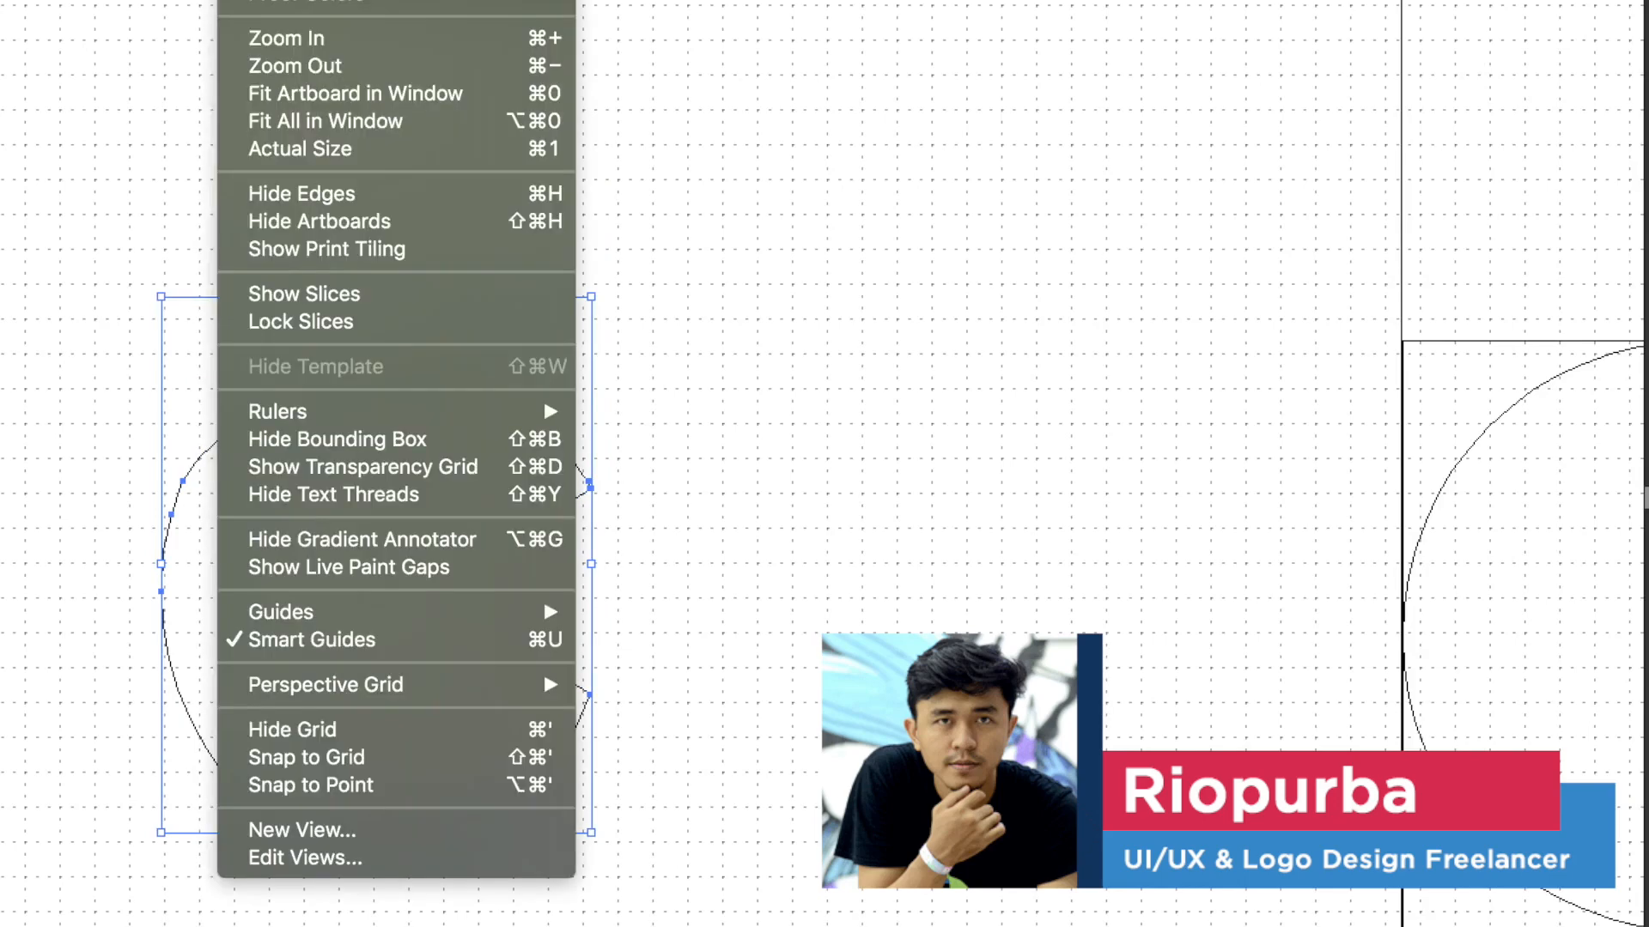
pyautogui.hotkey('shift', 'x')
pyautogui.click(661, 214)
pyautogui.press('Tab')
pyautogui.click(1130, 612)
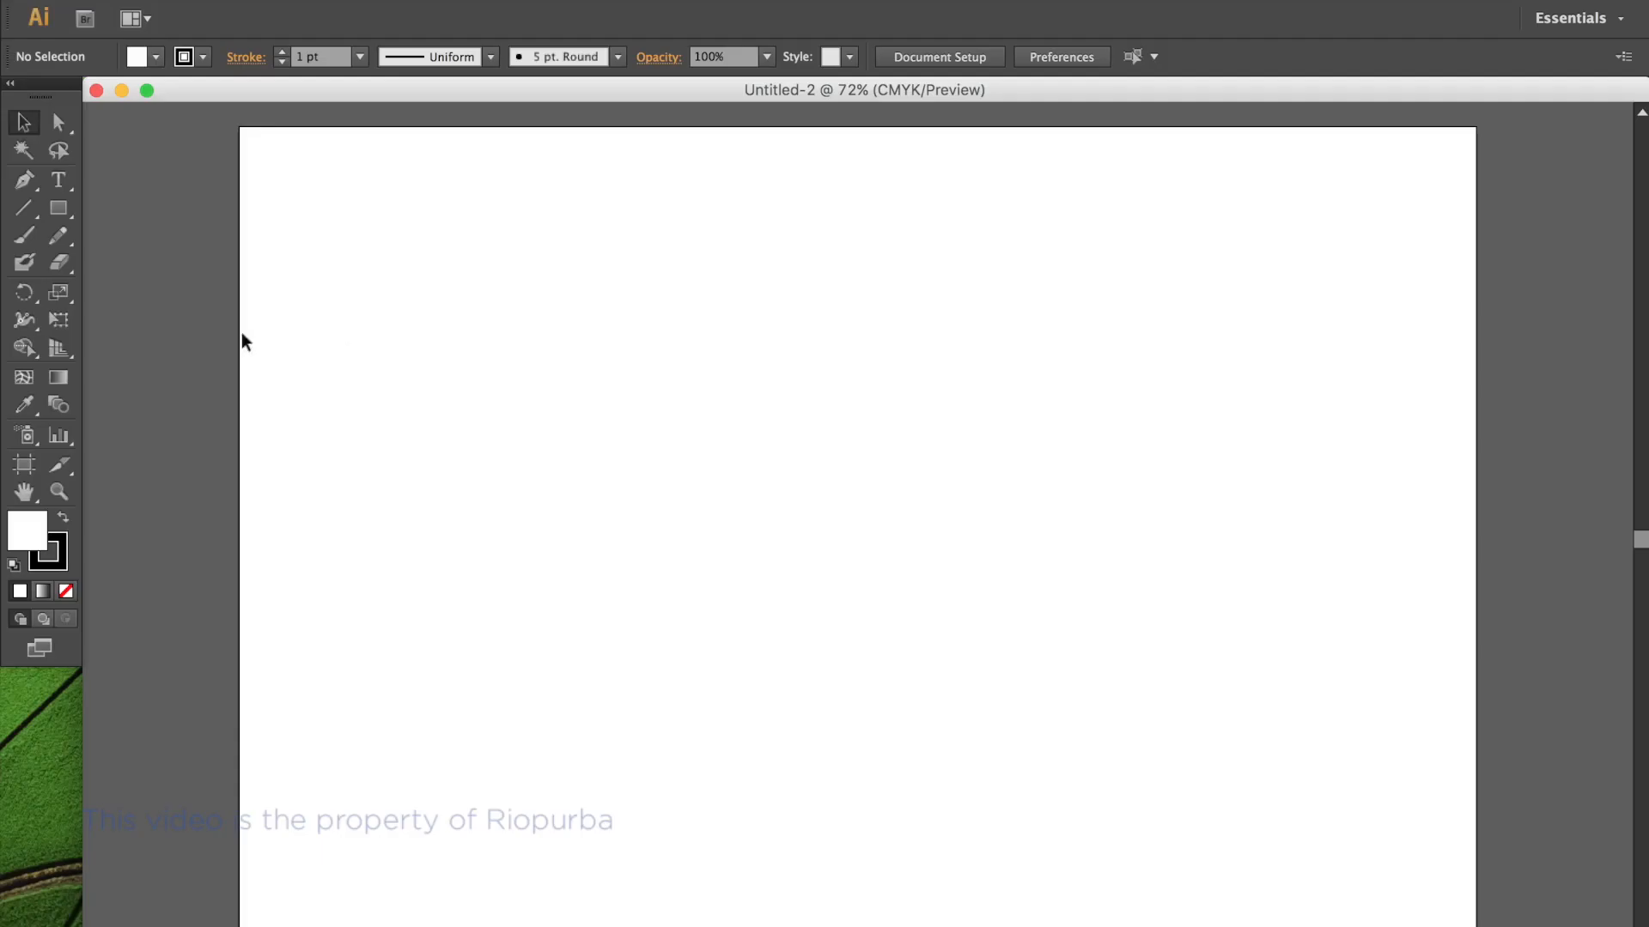
# Create a new 1500 × 1000 px CMYK document with one artboard and close the Untitled-2 document.
pyautogui.press('super+n')
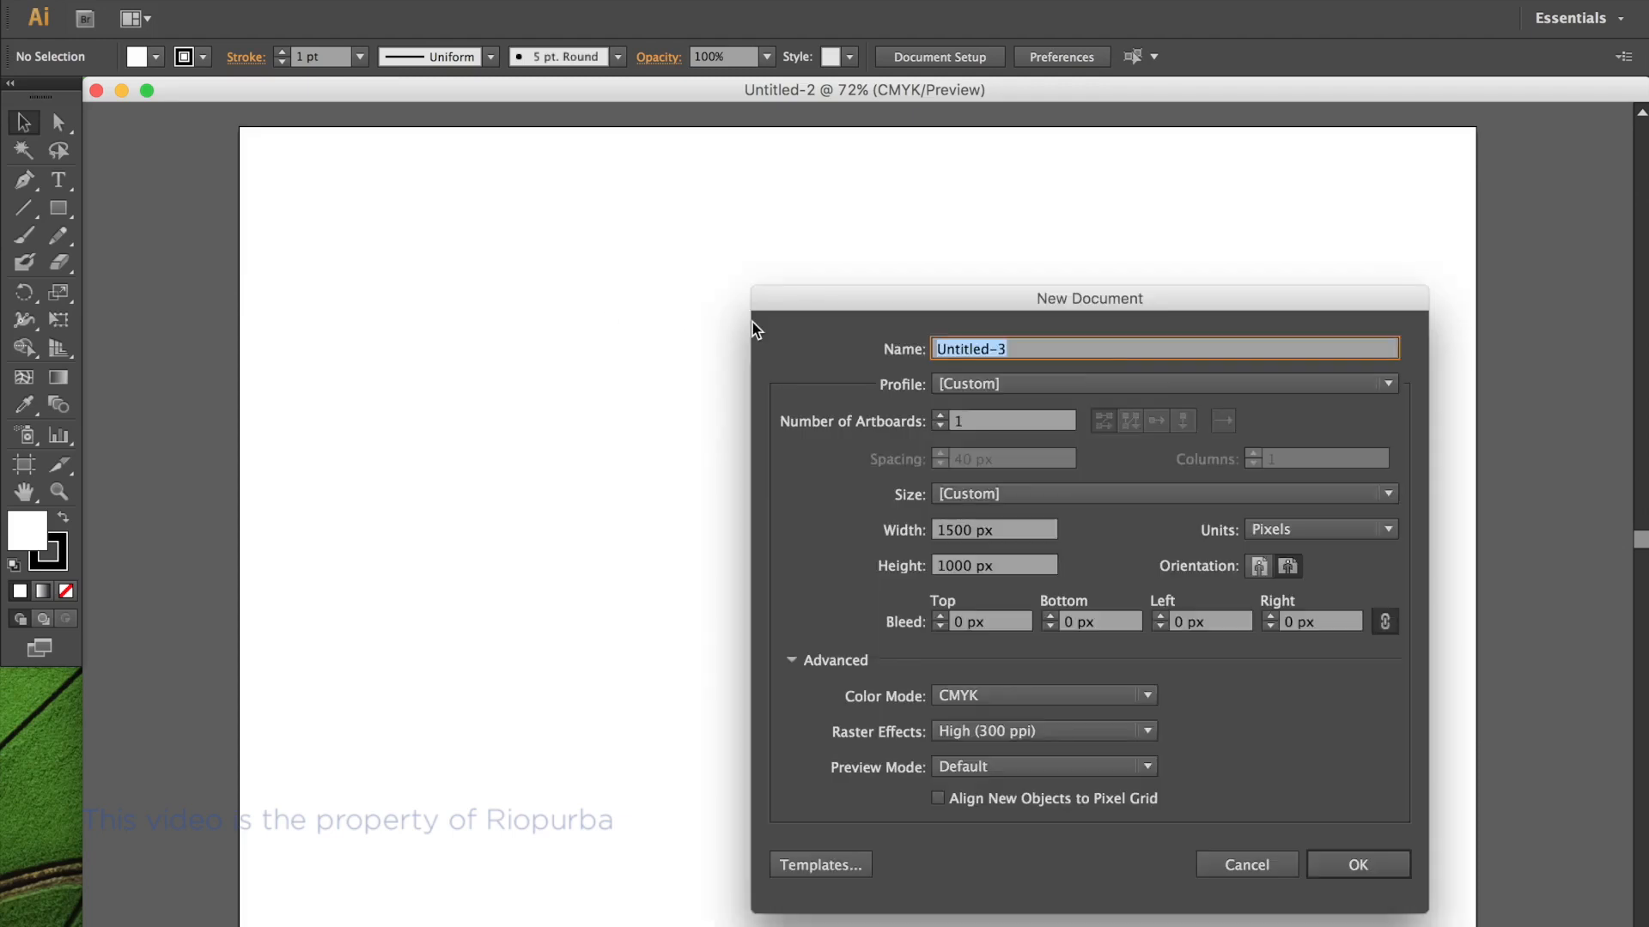
pyautogui.press('Return')
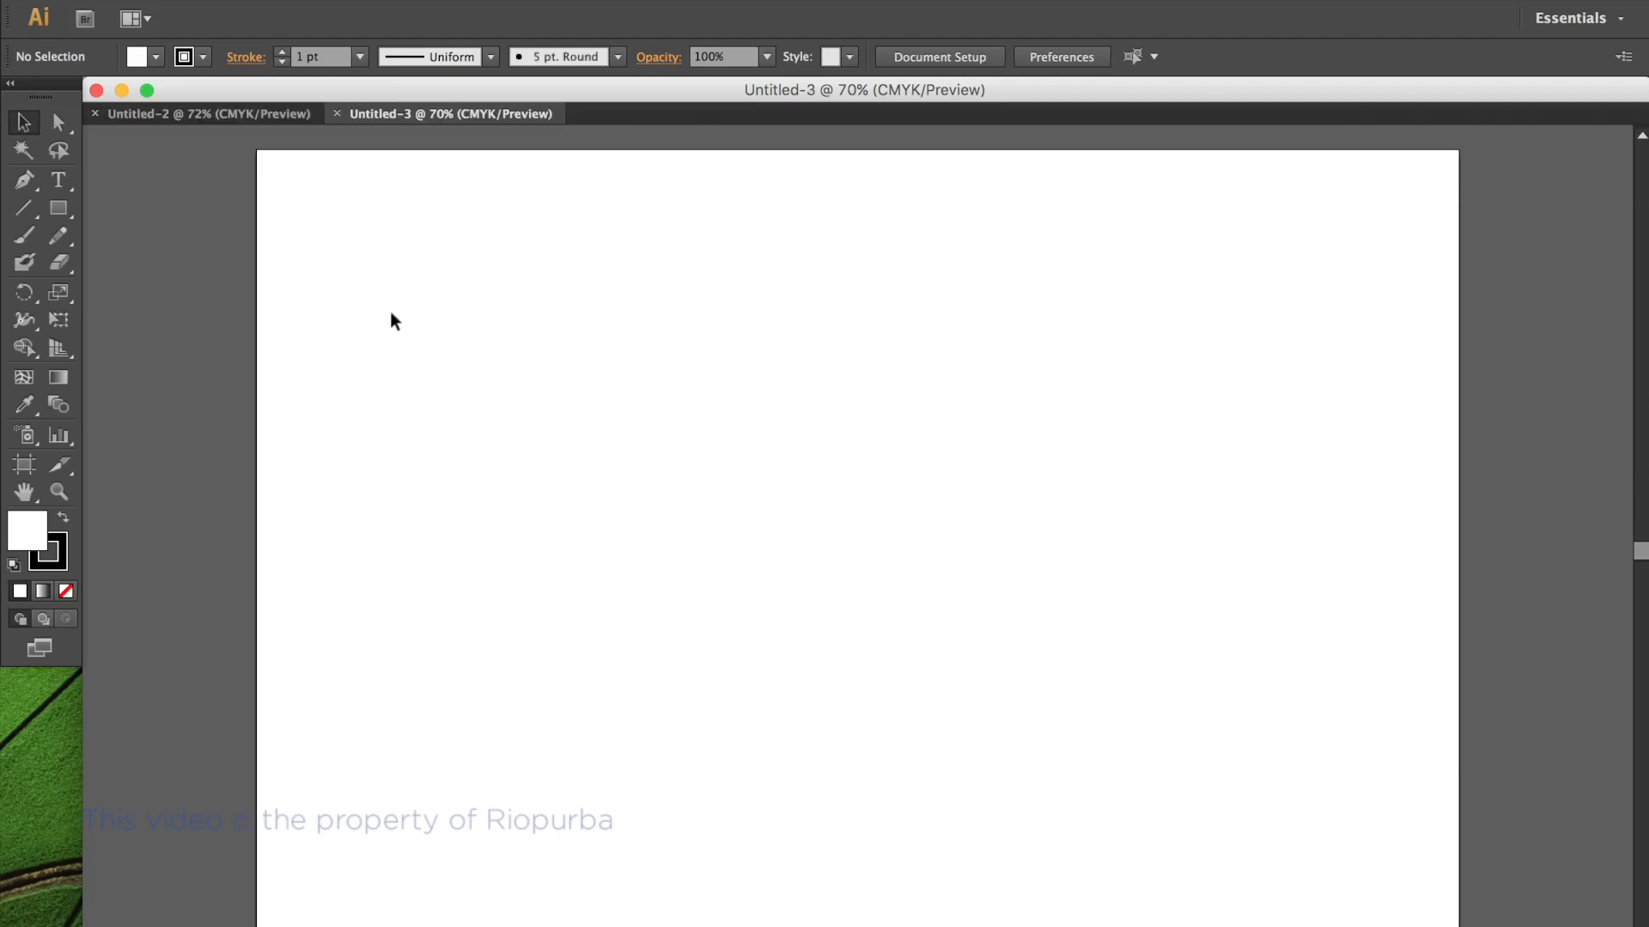
pyautogui.click(96, 113)
pyautogui.press('space')
pyautogui.moveTo(999, 384); pyautogui.dragTo(895, 392)
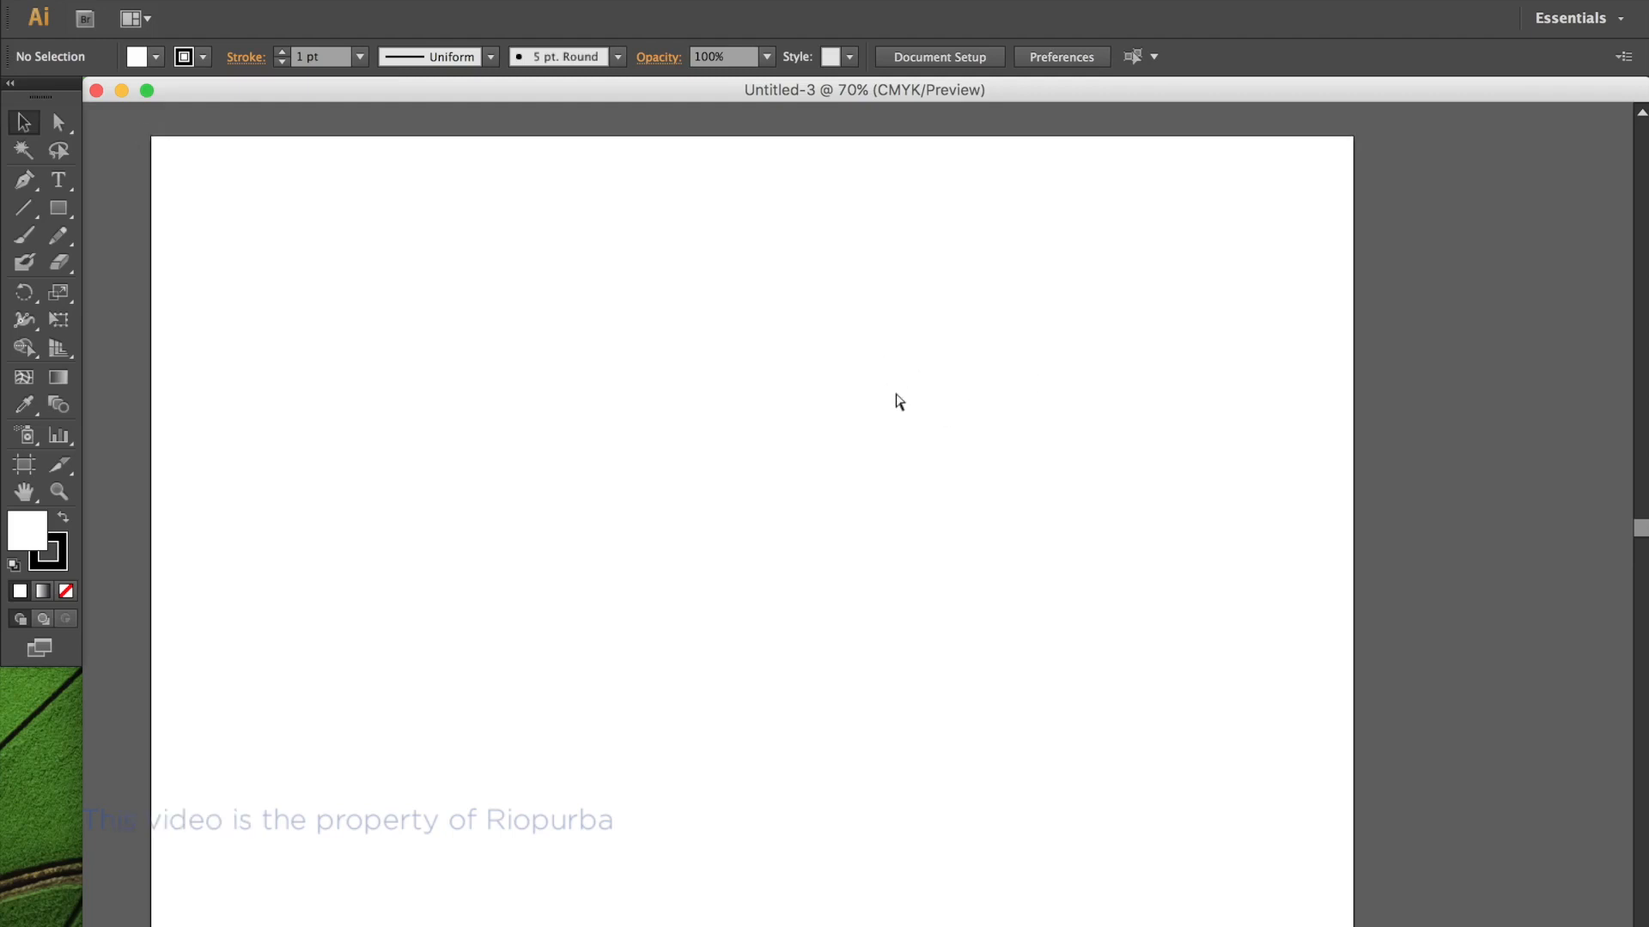
# Show the document grid with Smart Guides kept on and set the view to 100%.
pyautogui.click(554, 7)
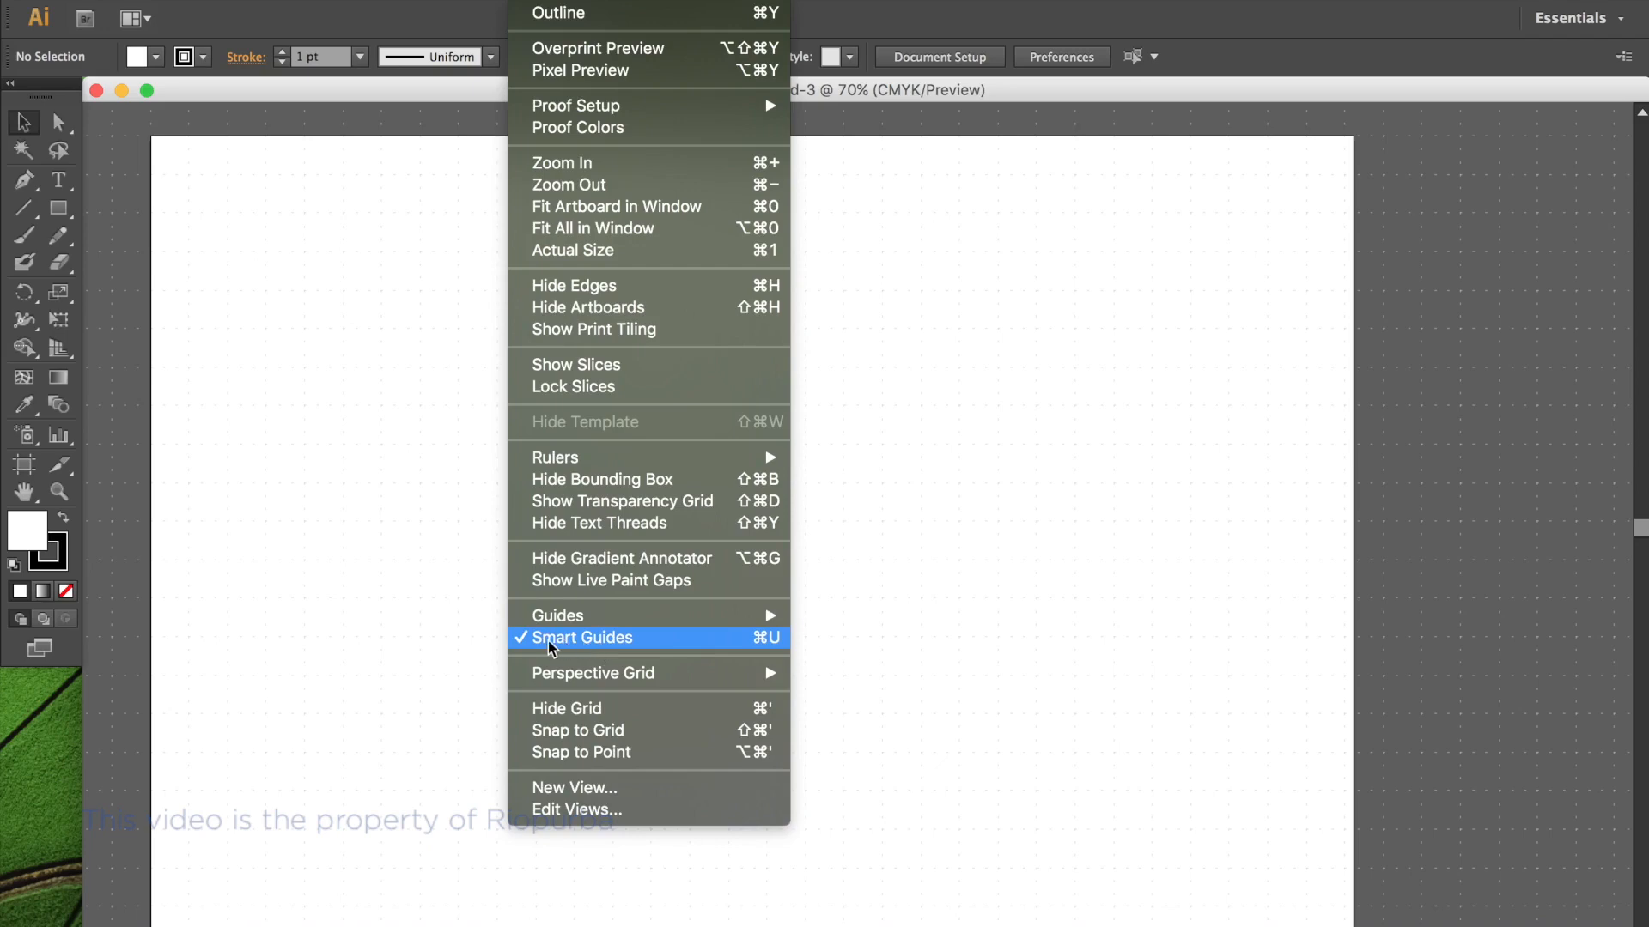
pyautogui.moveTo(607, 612)
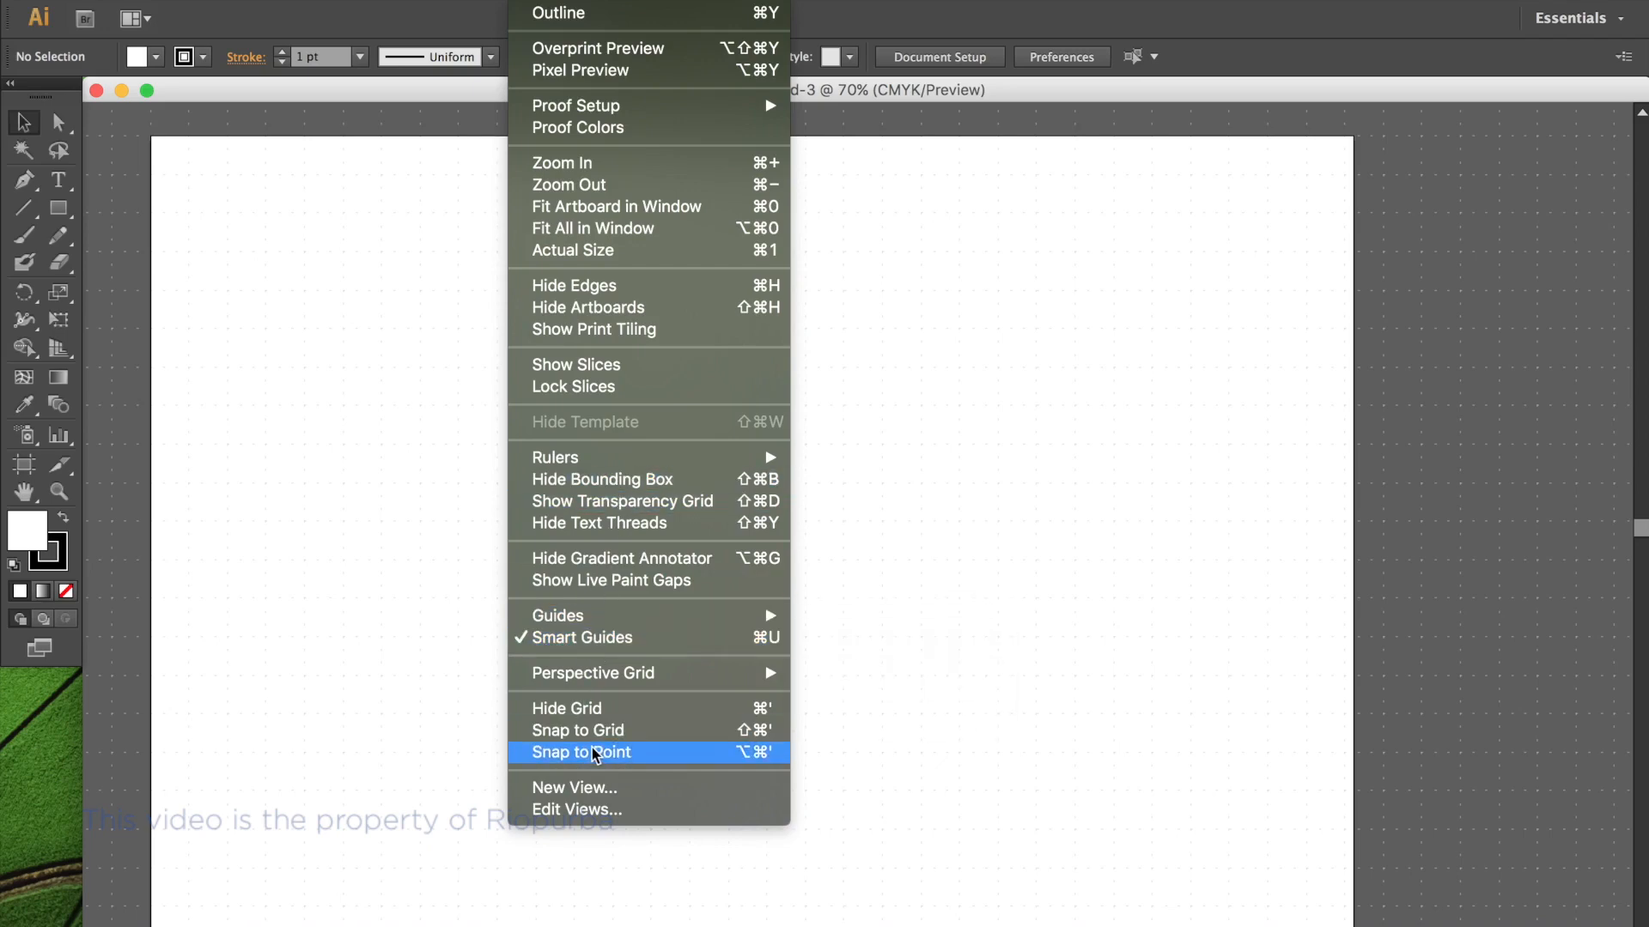
pyautogui.click(702, 714)
pyautogui.press('super+1')
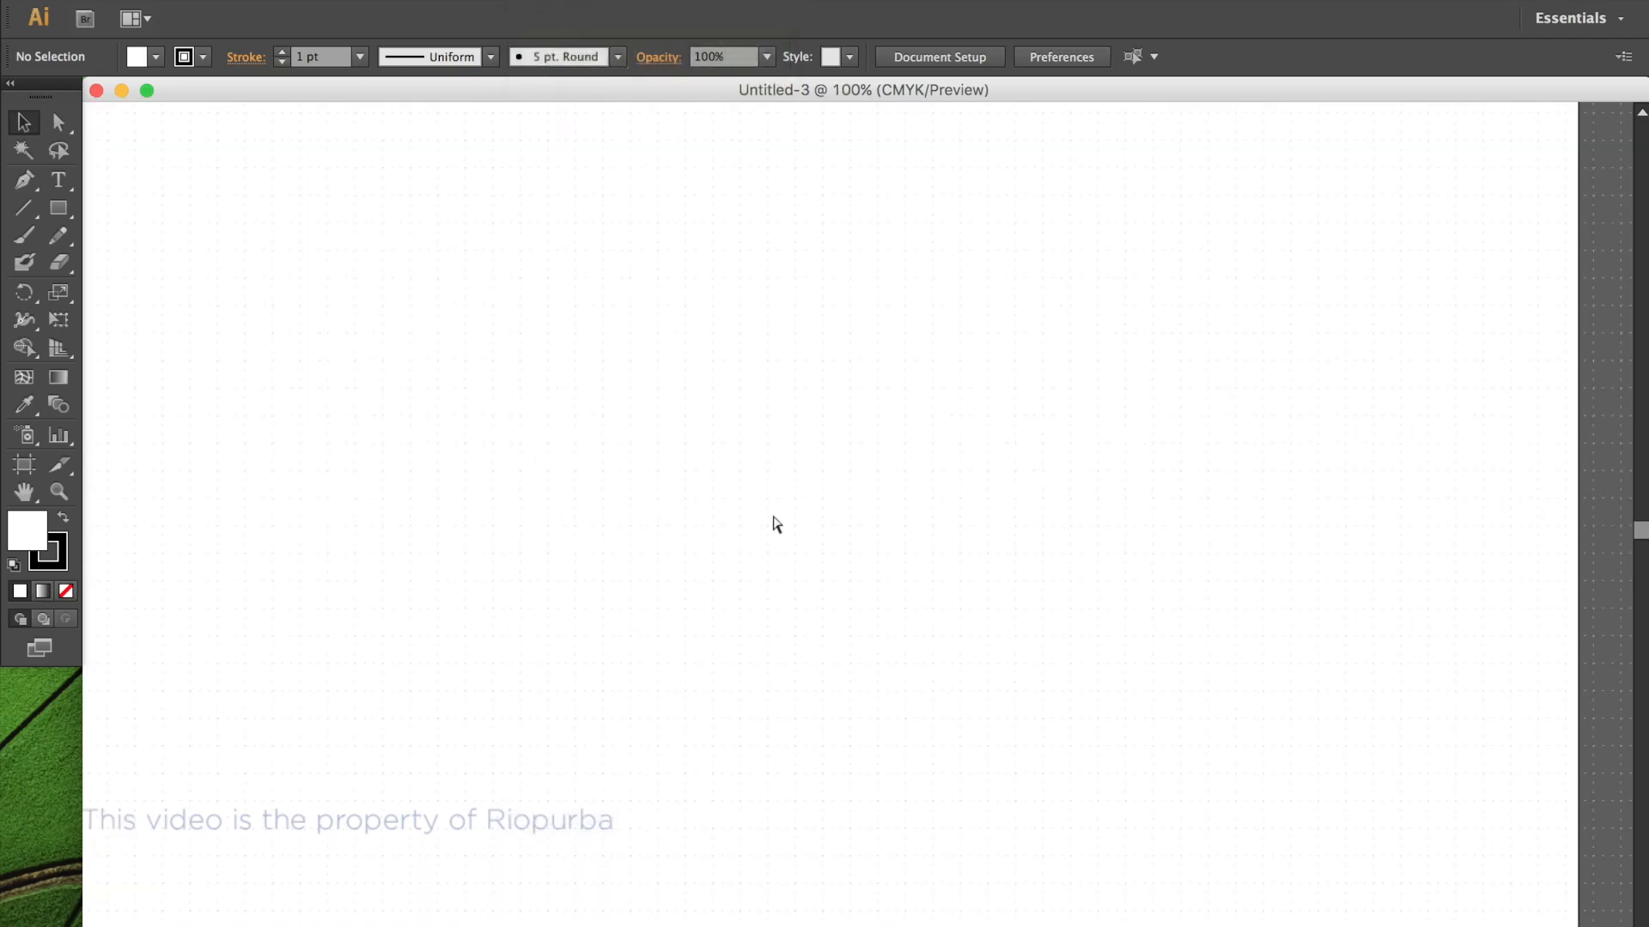
# Paste the golden-ratio circles and squares and place them just beside the artboard's right edge.
pyautogui.press('super+v')
pyautogui.press('super+minus')
pyautogui.hscroll(2, 1228, 540)
pyautogui.moveTo(784, 556); pyautogui.dragTo(1182, 600)
pyautogui.click(1255, 370)
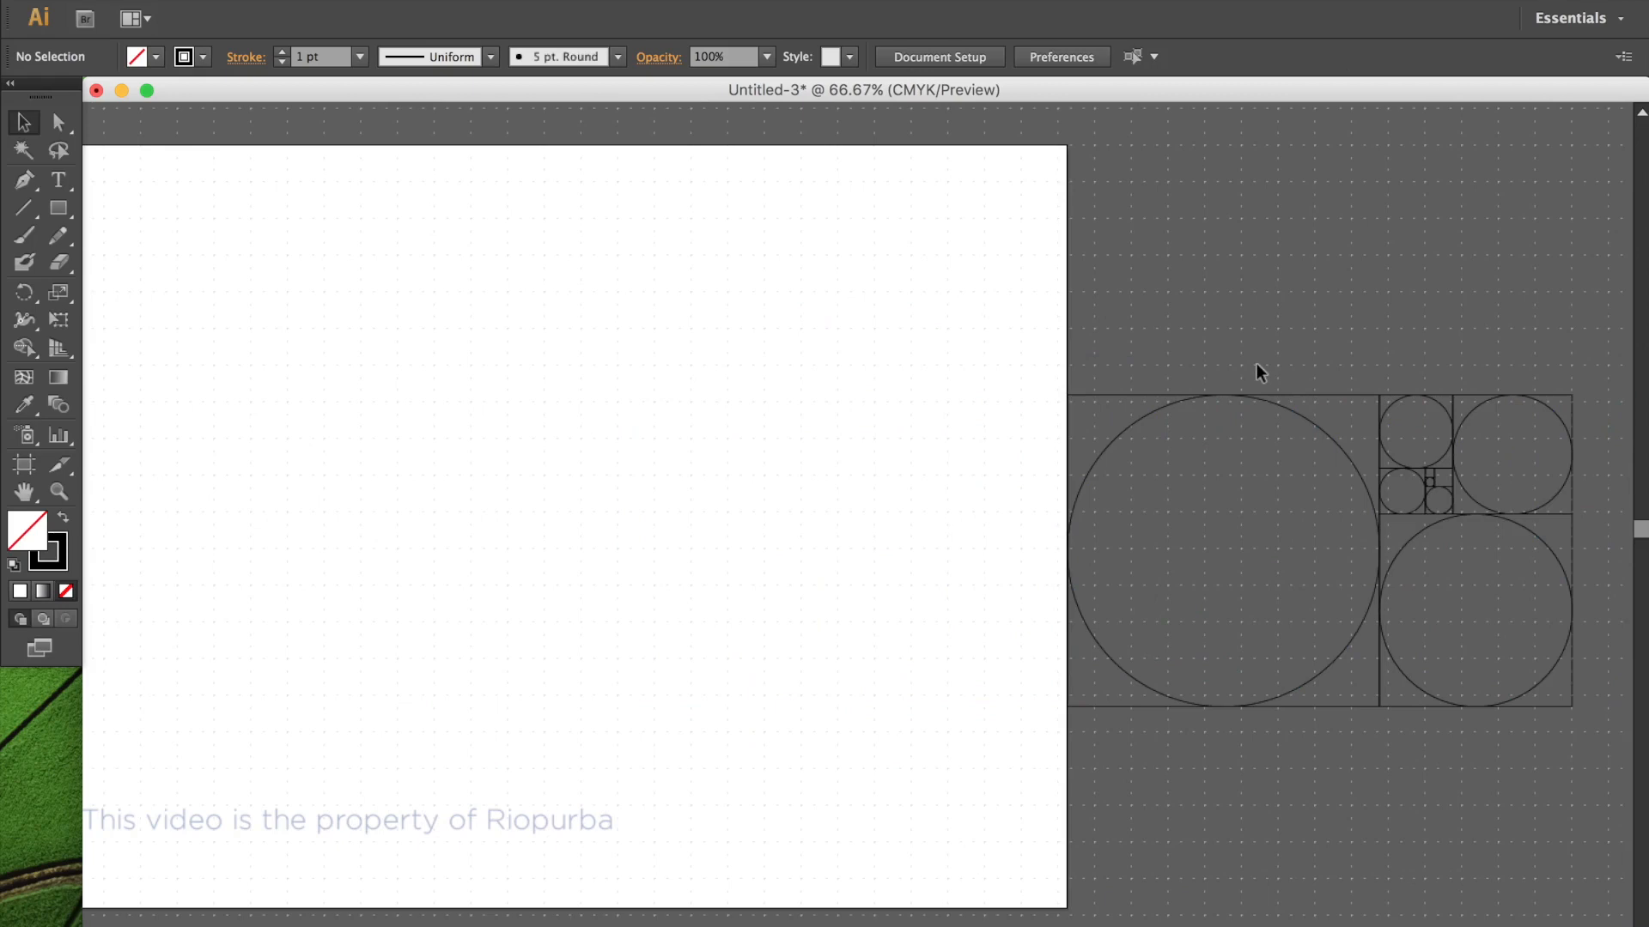
pyautogui.hscroll(-2, 988, 506)
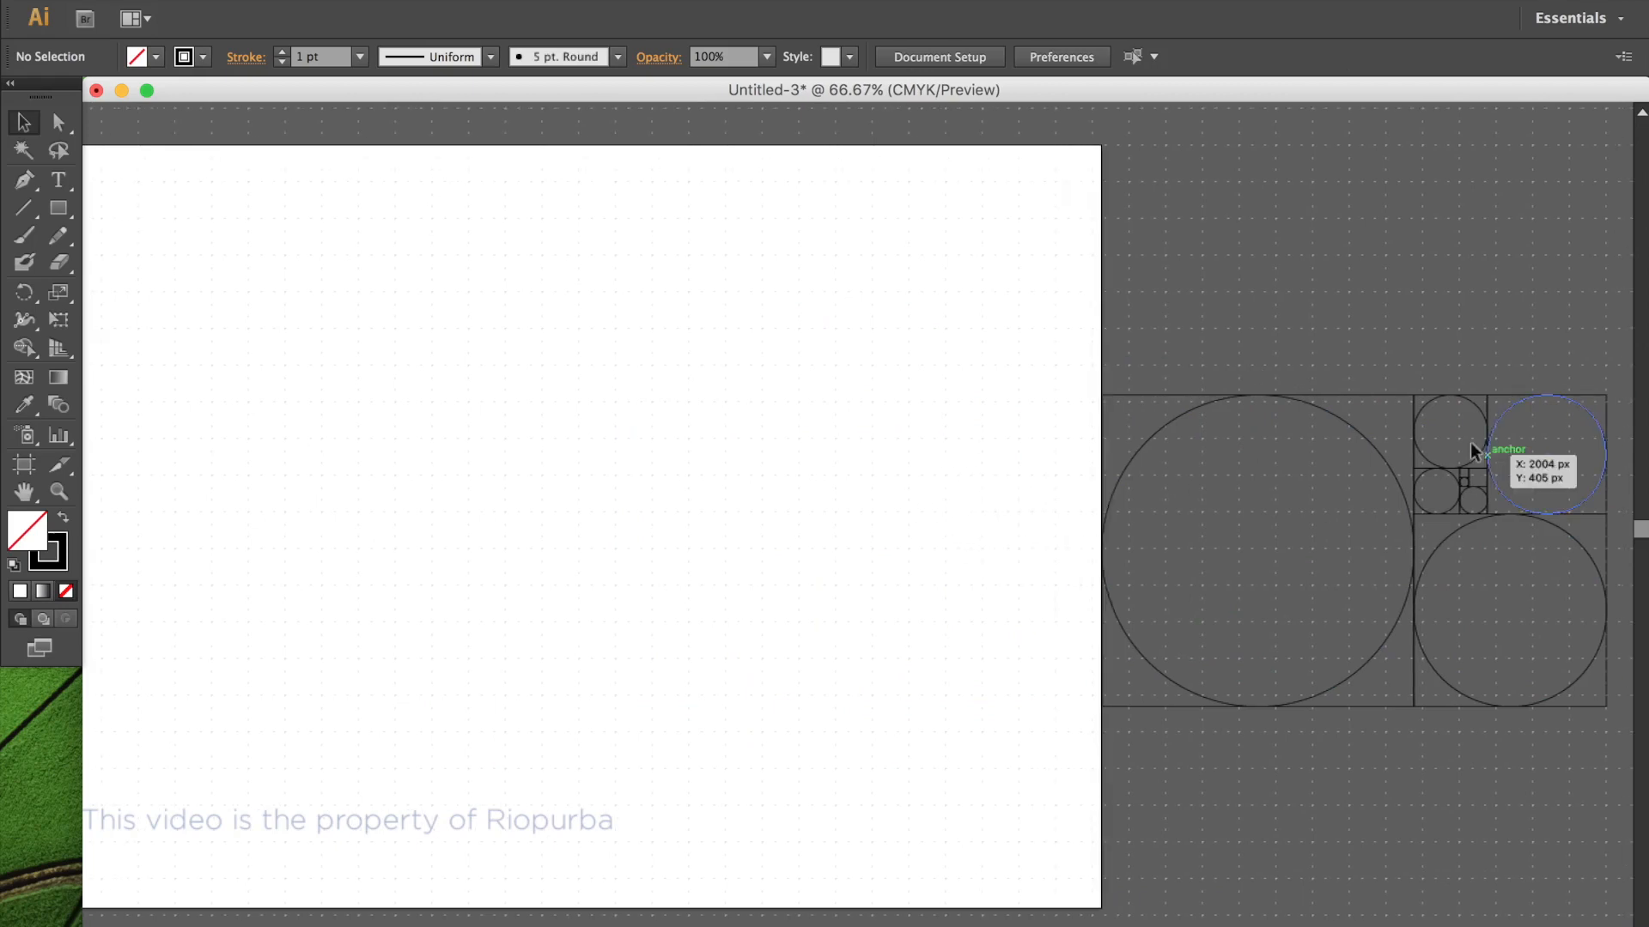
# Copy the largest golden-ratio circle onto the left half of the artboard and centre it vertically on the artboard.
pyautogui.moveTo(1383, 452); pyautogui.dragTo(567, 447)
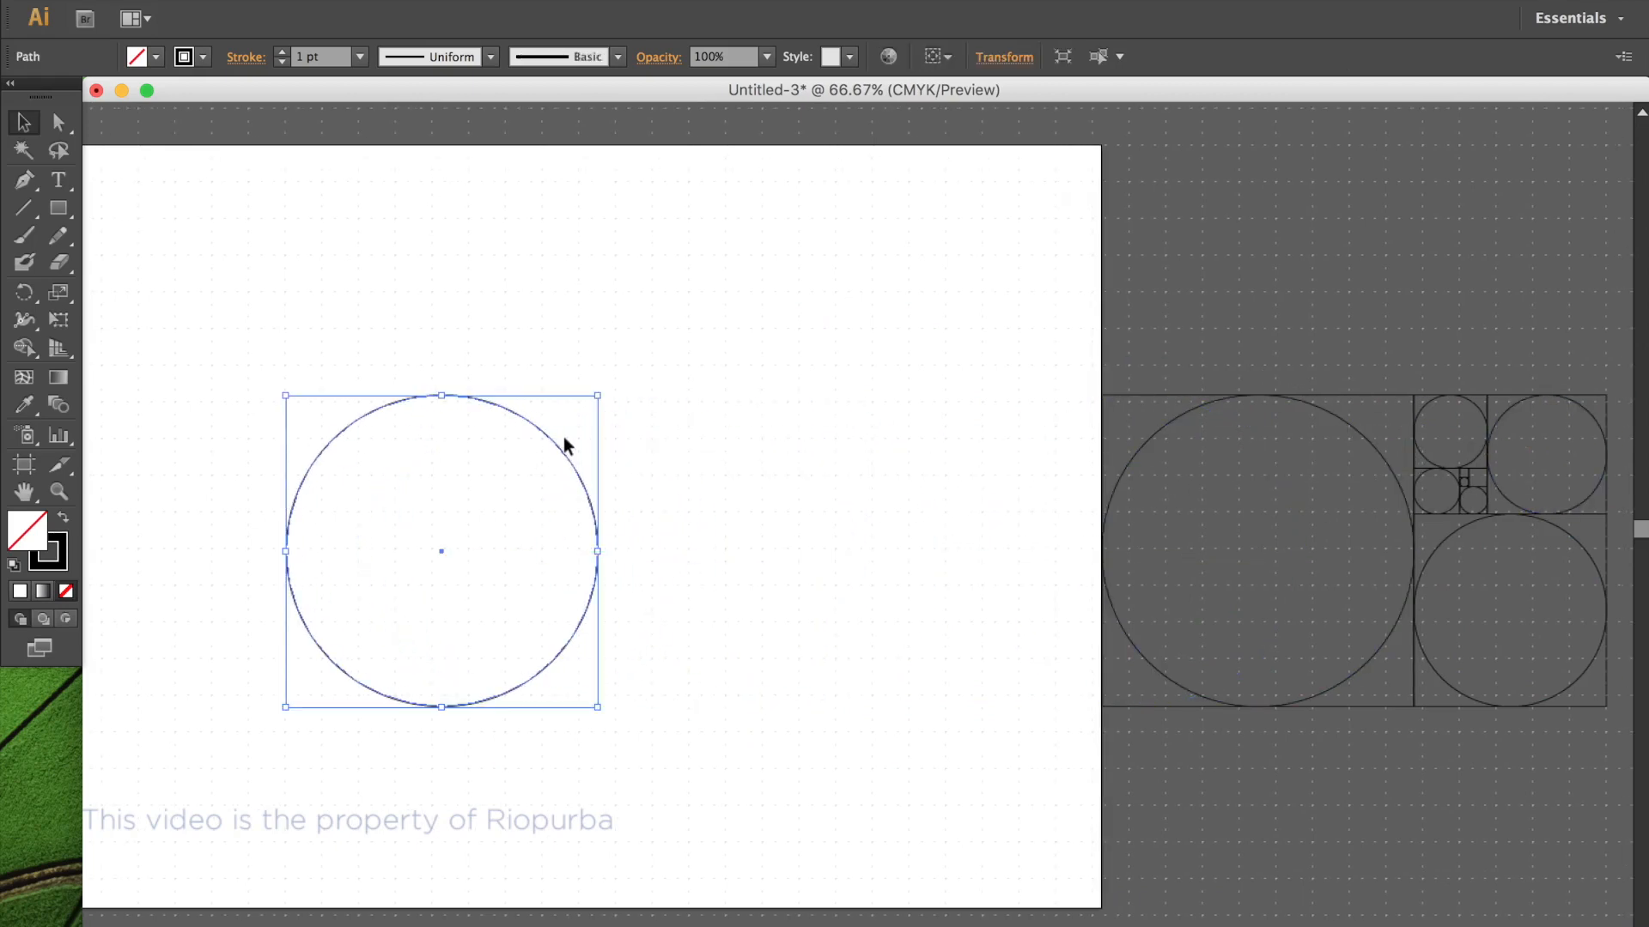
pyautogui.click(938, 55)
pyautogui.click(957, 127)
pyautogui.click(1009, 56)
pyautogui.click(1105, 56)
pyautogui.hscroll(-1, 924, 262)
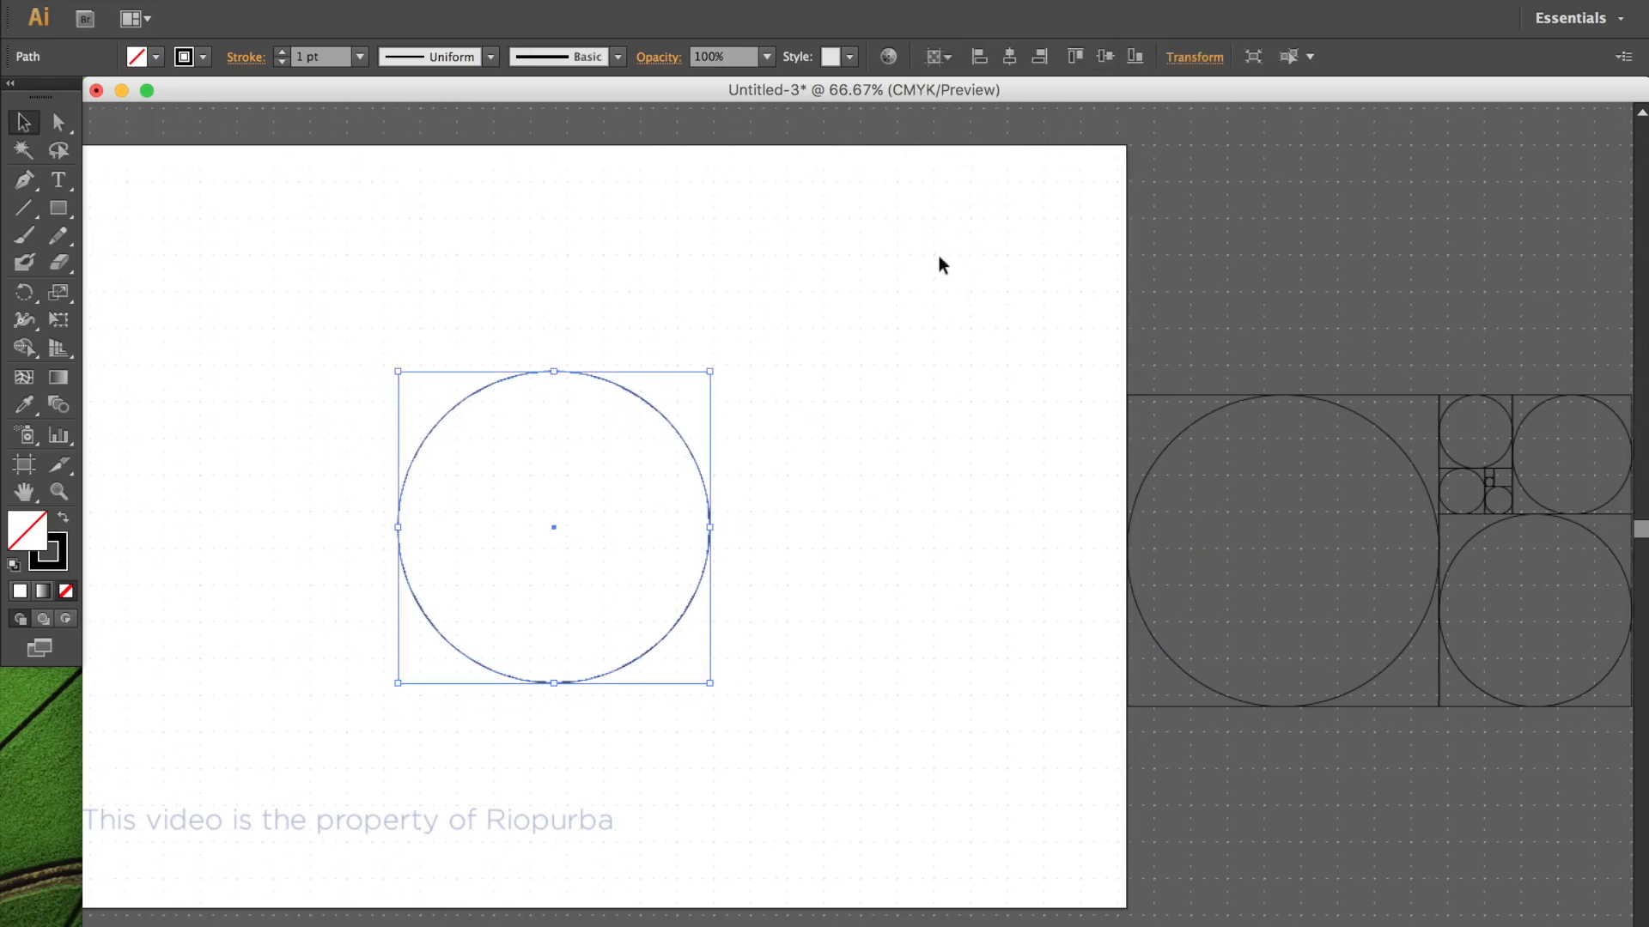
# Duplicate the large circle in front and shift the copy right by about a quarter of its diameter.
pyautogui.click(223, 1)
pyautogui.click(229, 100)
pyautogui.click(223, 1)
pyautogui.click(232, 136)
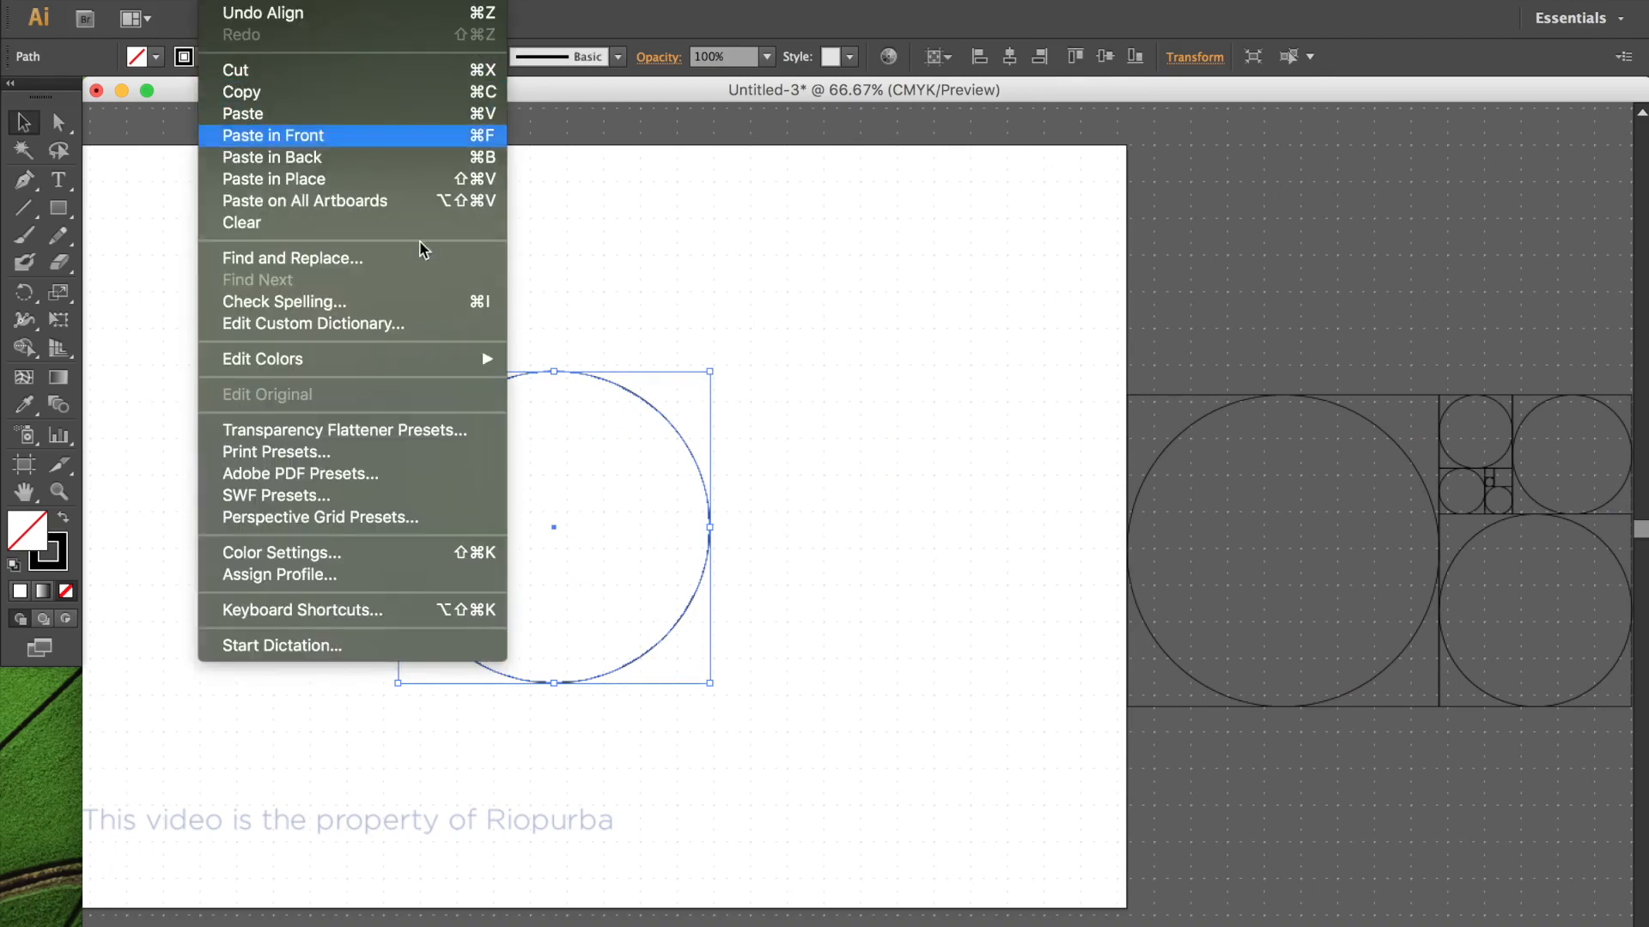
pyautogui.hotkey('shift', 'Right')
pyautogui.hotkey('shift', 'Right')
pyautogui.hotkey('shift', 'Right')
pyautogui.hotkey('shift', 'Right')
pyautogui.hotkey('shift', 'Right')
pyautogui.hotkey('shift', 'Right')
pyautogui.hotkey('shift', 'Right')
pyautogui.hotkey('shift', 'Right')
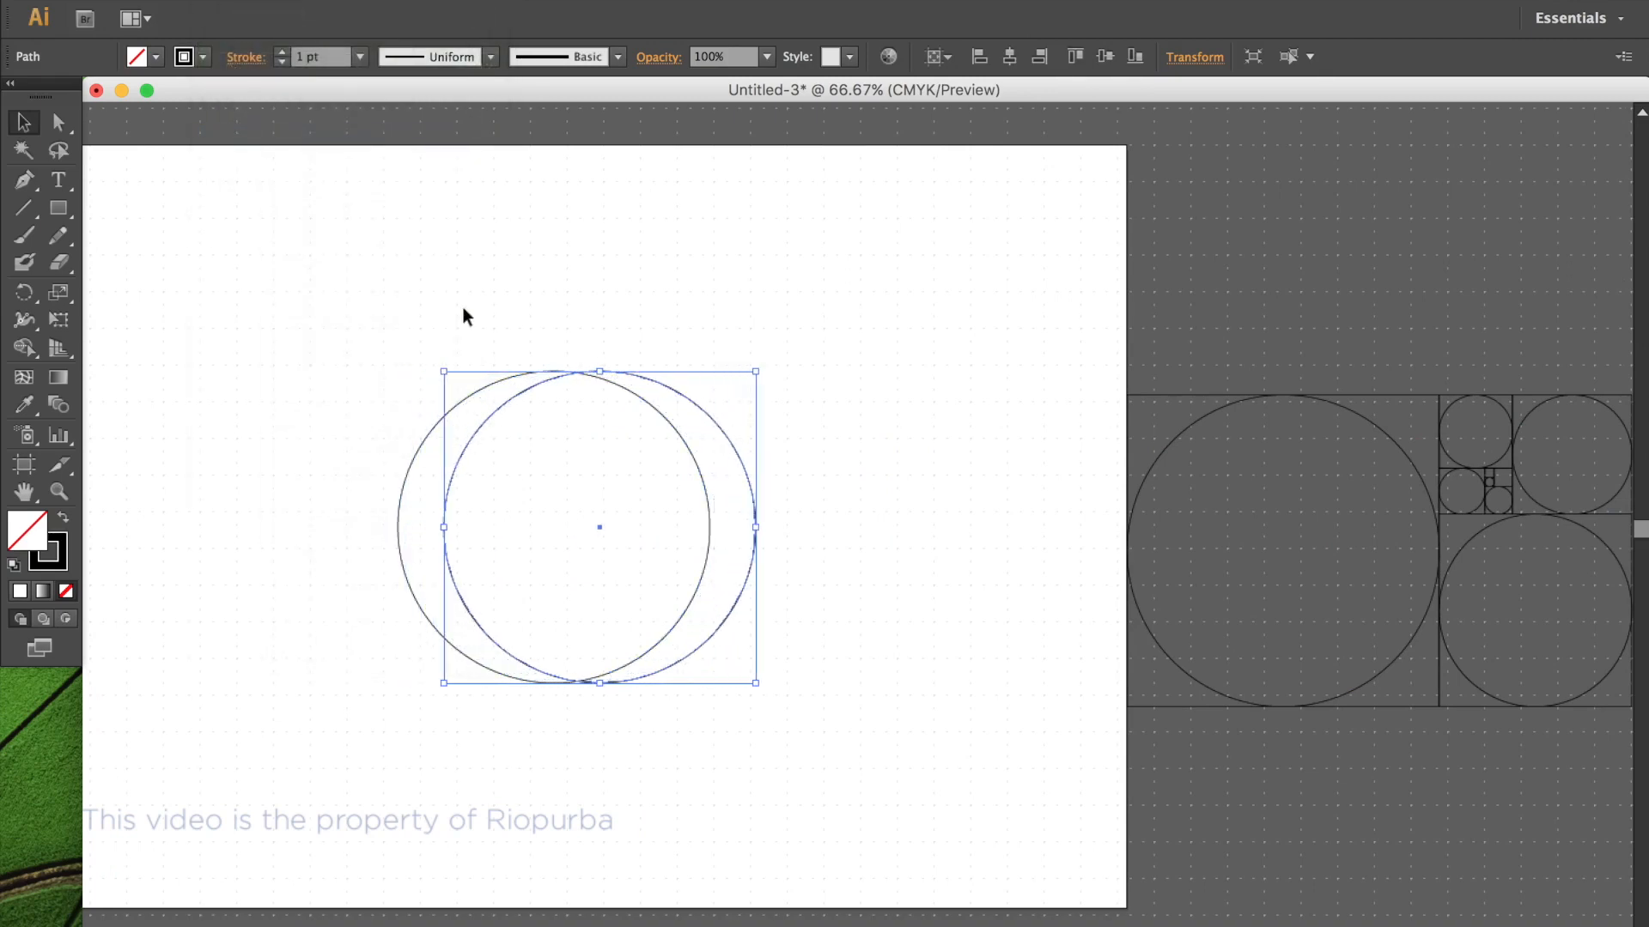
pyautogui.hotkey('shift', 'Right')
pyautogui.hotkey('shift', 'Right')
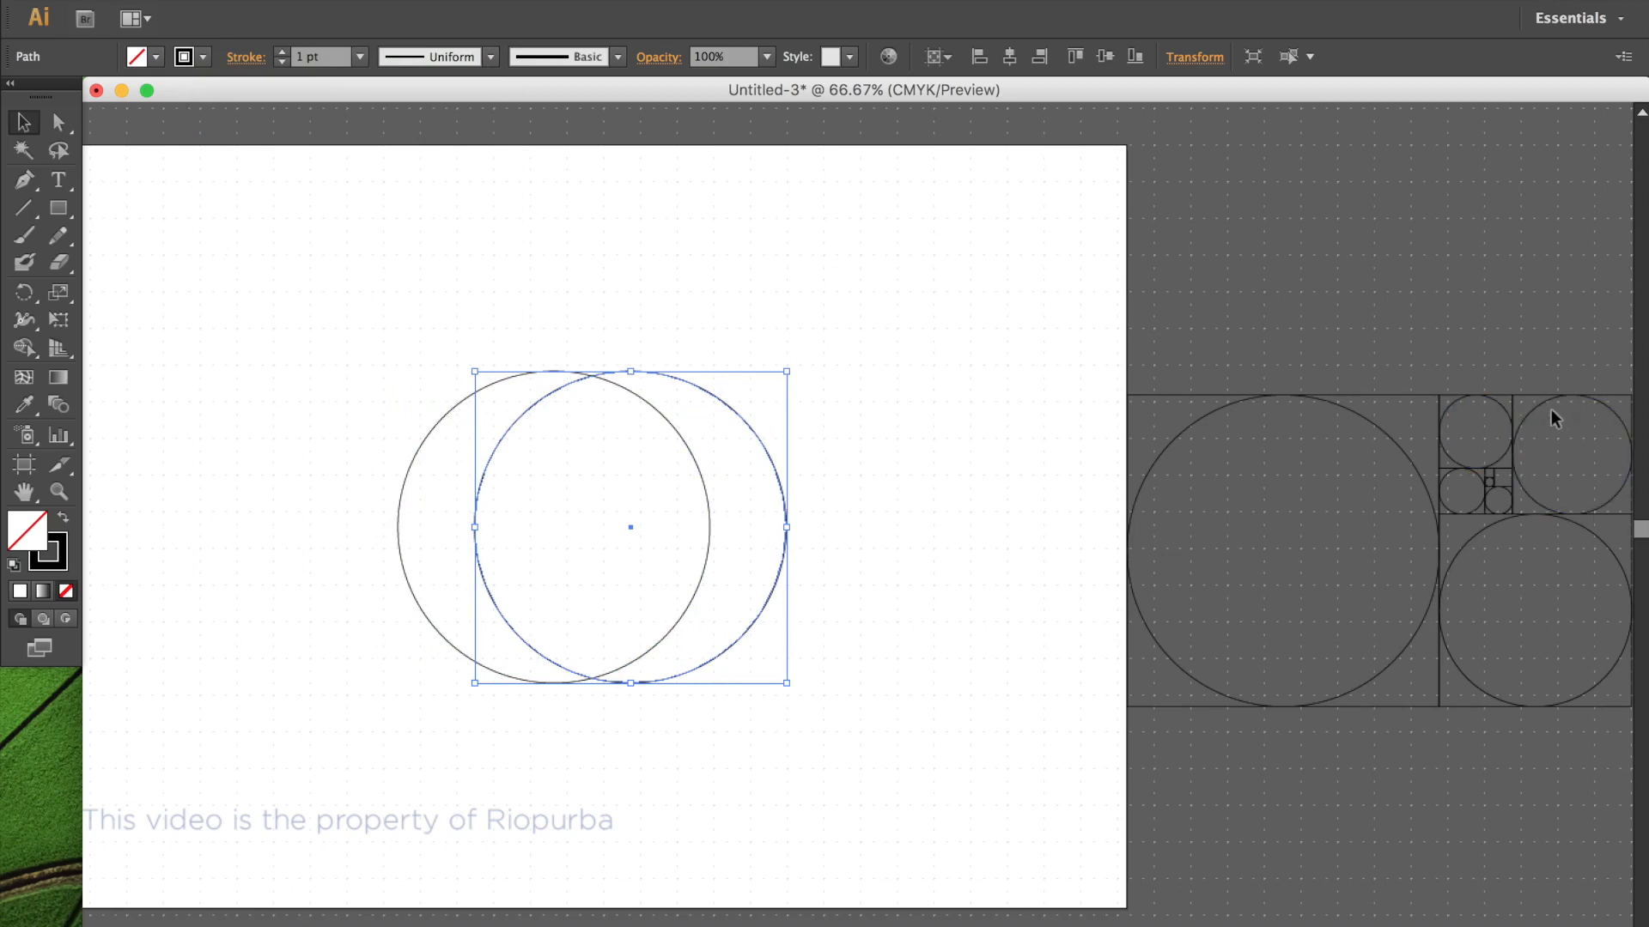
# Copy the upper-right golden-ratio circle between the two large circles, centring it vertically on the artboard and distributing the three circles' horizontal centres.
pyautogui.moveTo(1525, 410); pyautogui.dragTo(554, 470)
pyautogui.moveTo(510, 332); pyautogui.dragTo(730, 634)
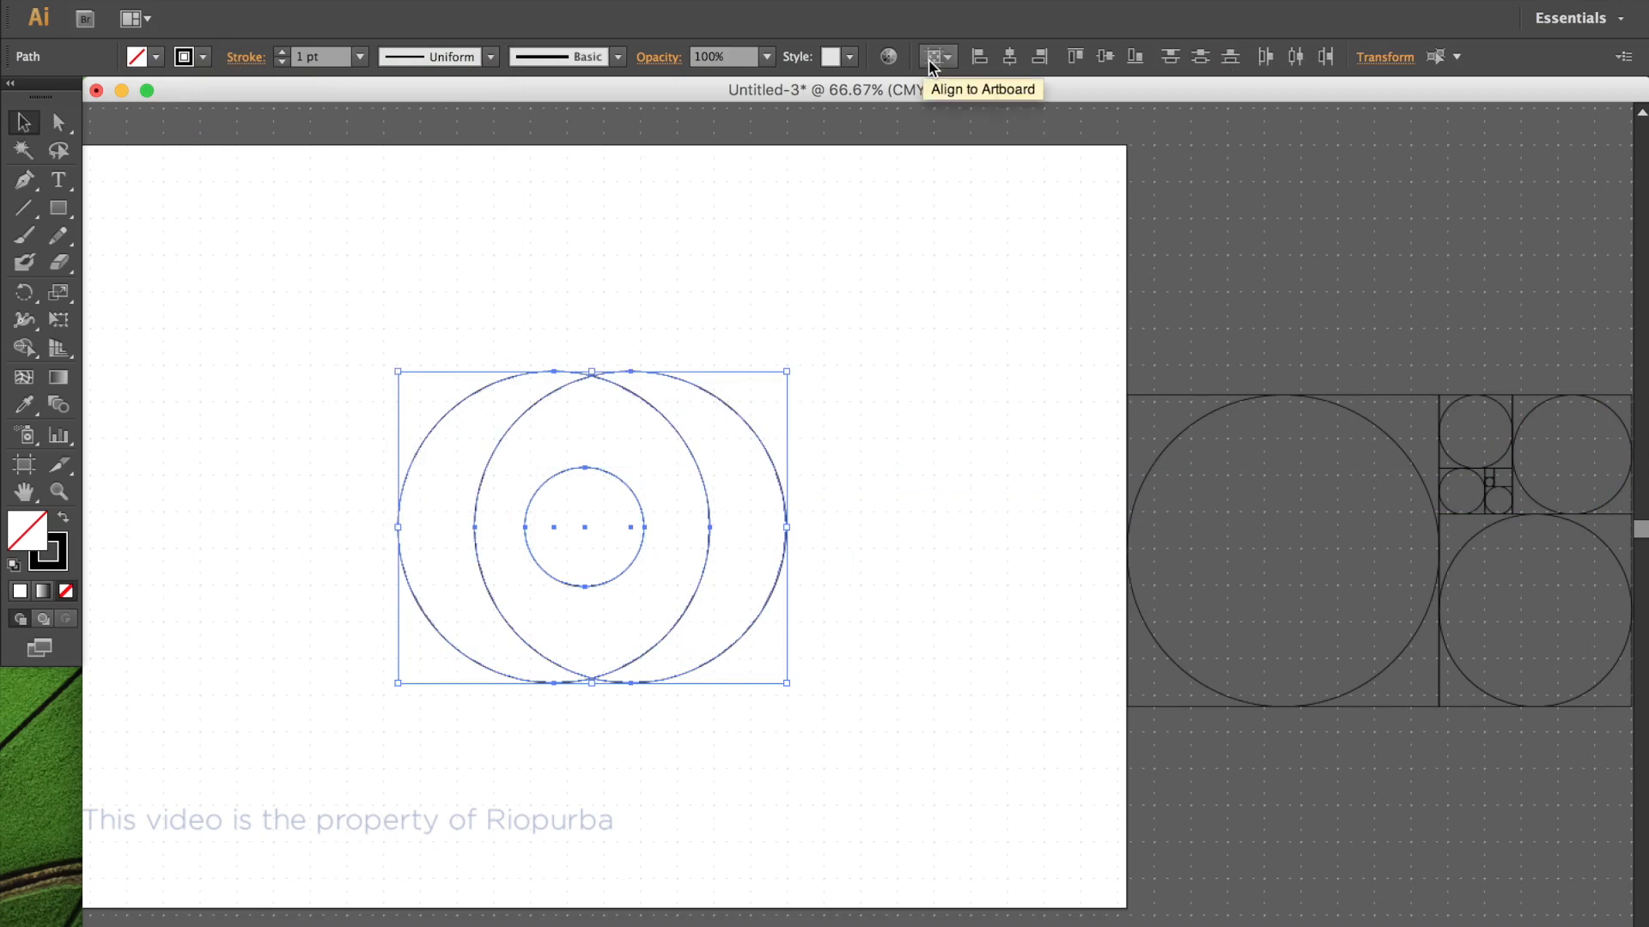
pyautogui.click(1105, 58)
pyautogui.click(937, 57)
pyautogui.click(946, 75)
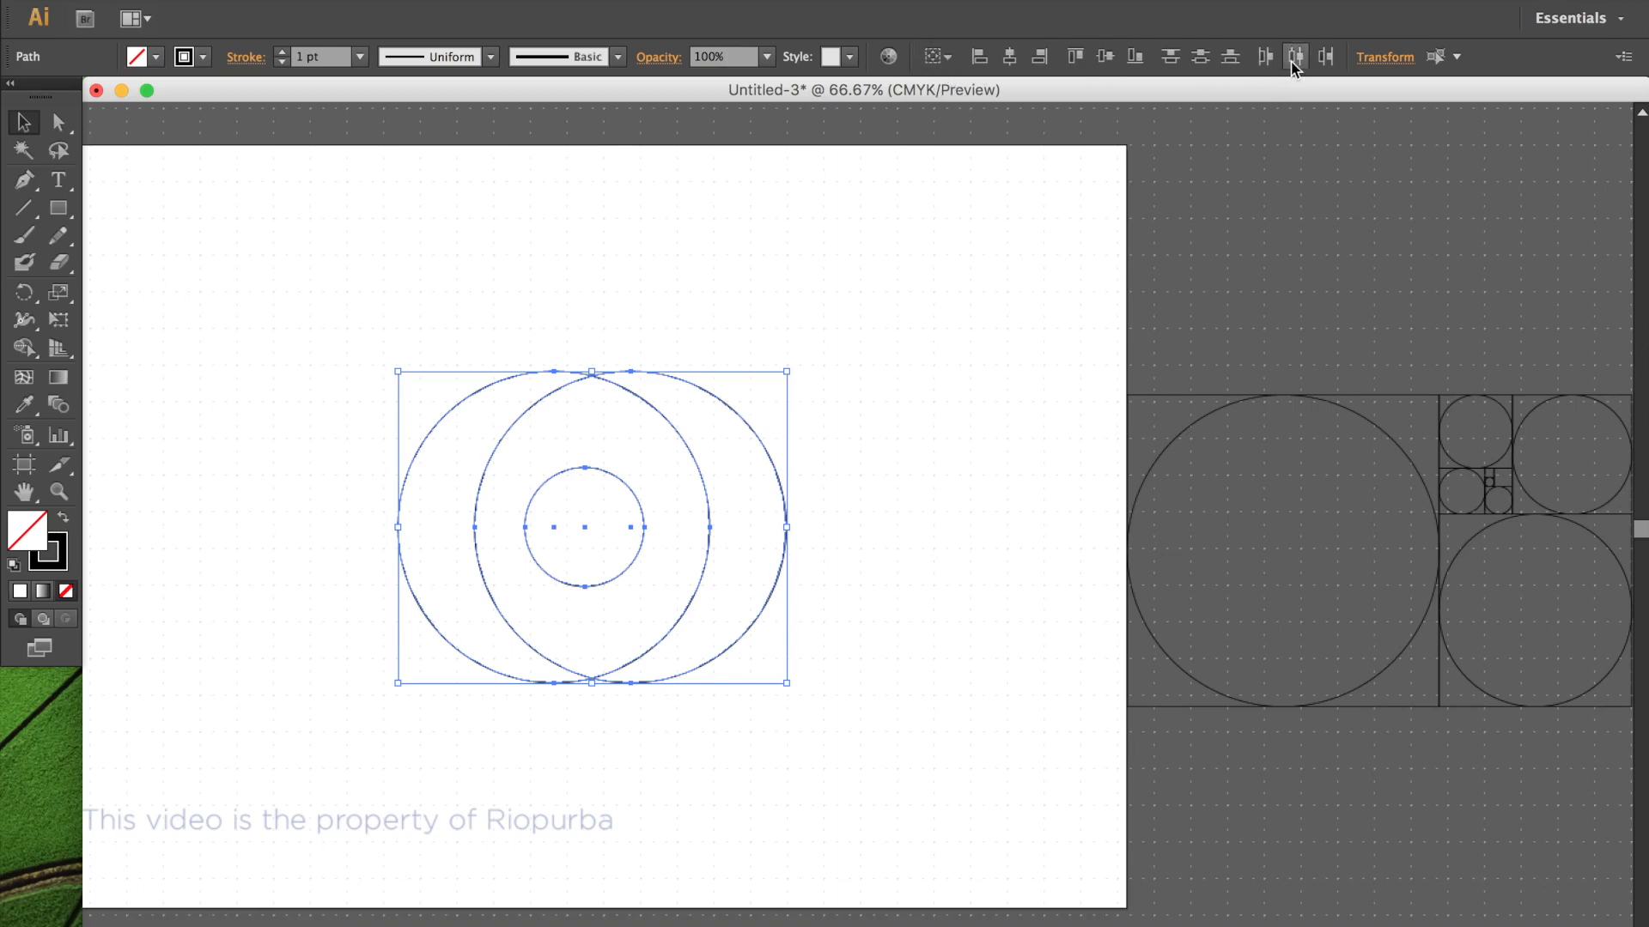
pyautogui.click(1292, 61)
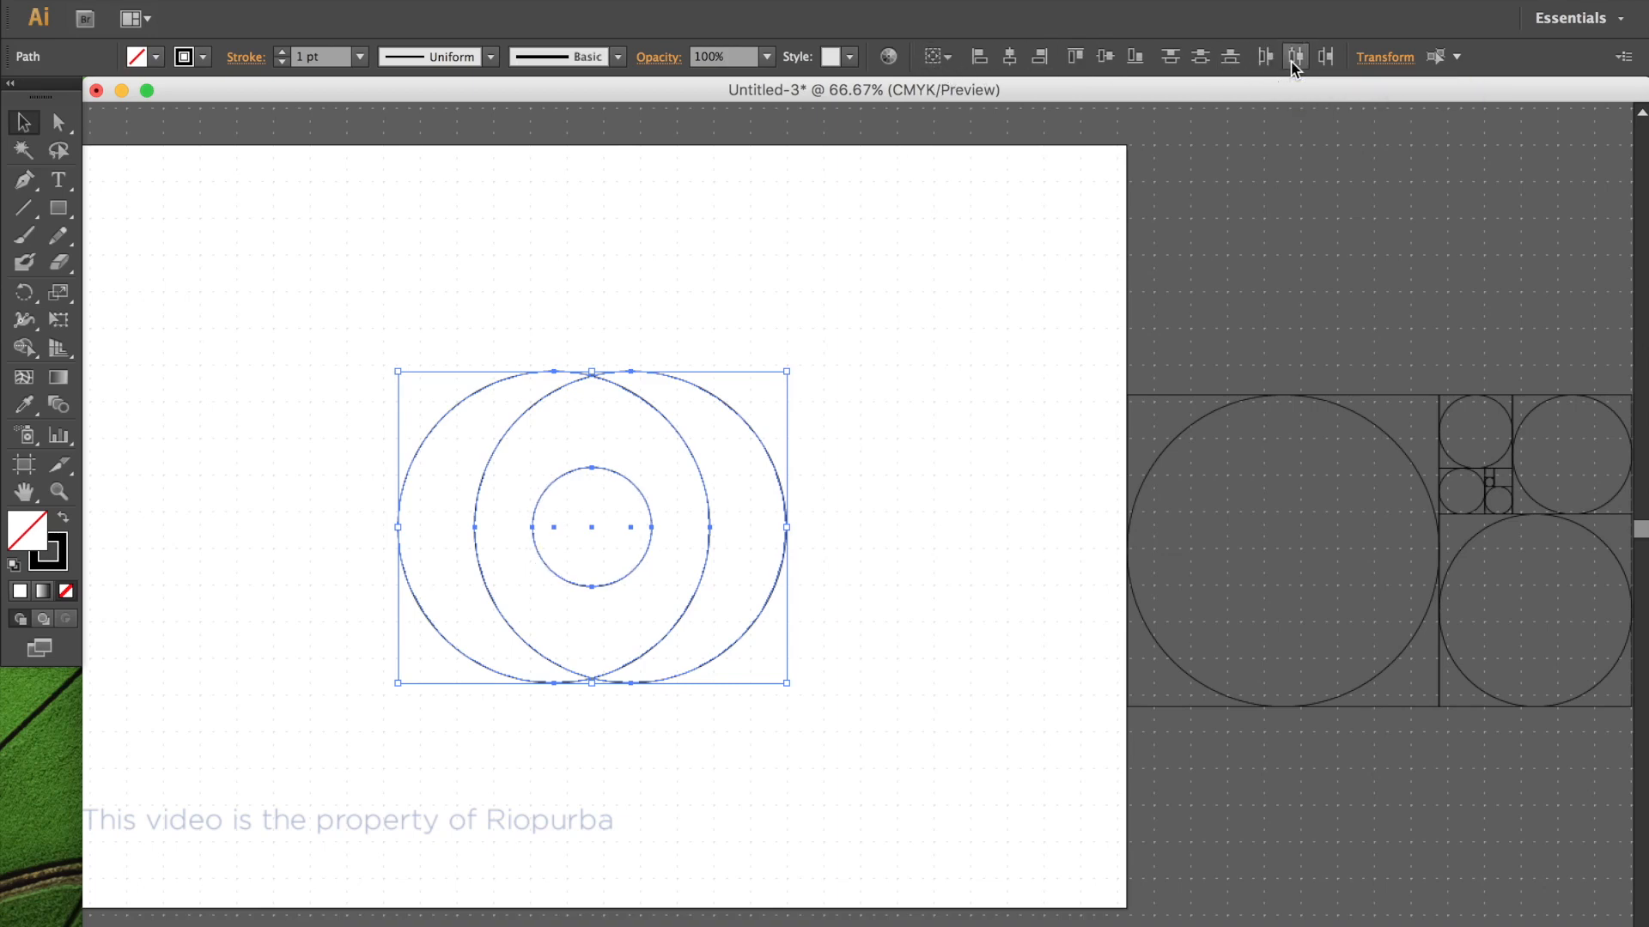
pyautogui.click(632, 347)
# Move the small circle up and left until its edge meets the left edge of the large circles' overlap.
pyautogui.press('super+1')
pyautogui.click(584, 458)
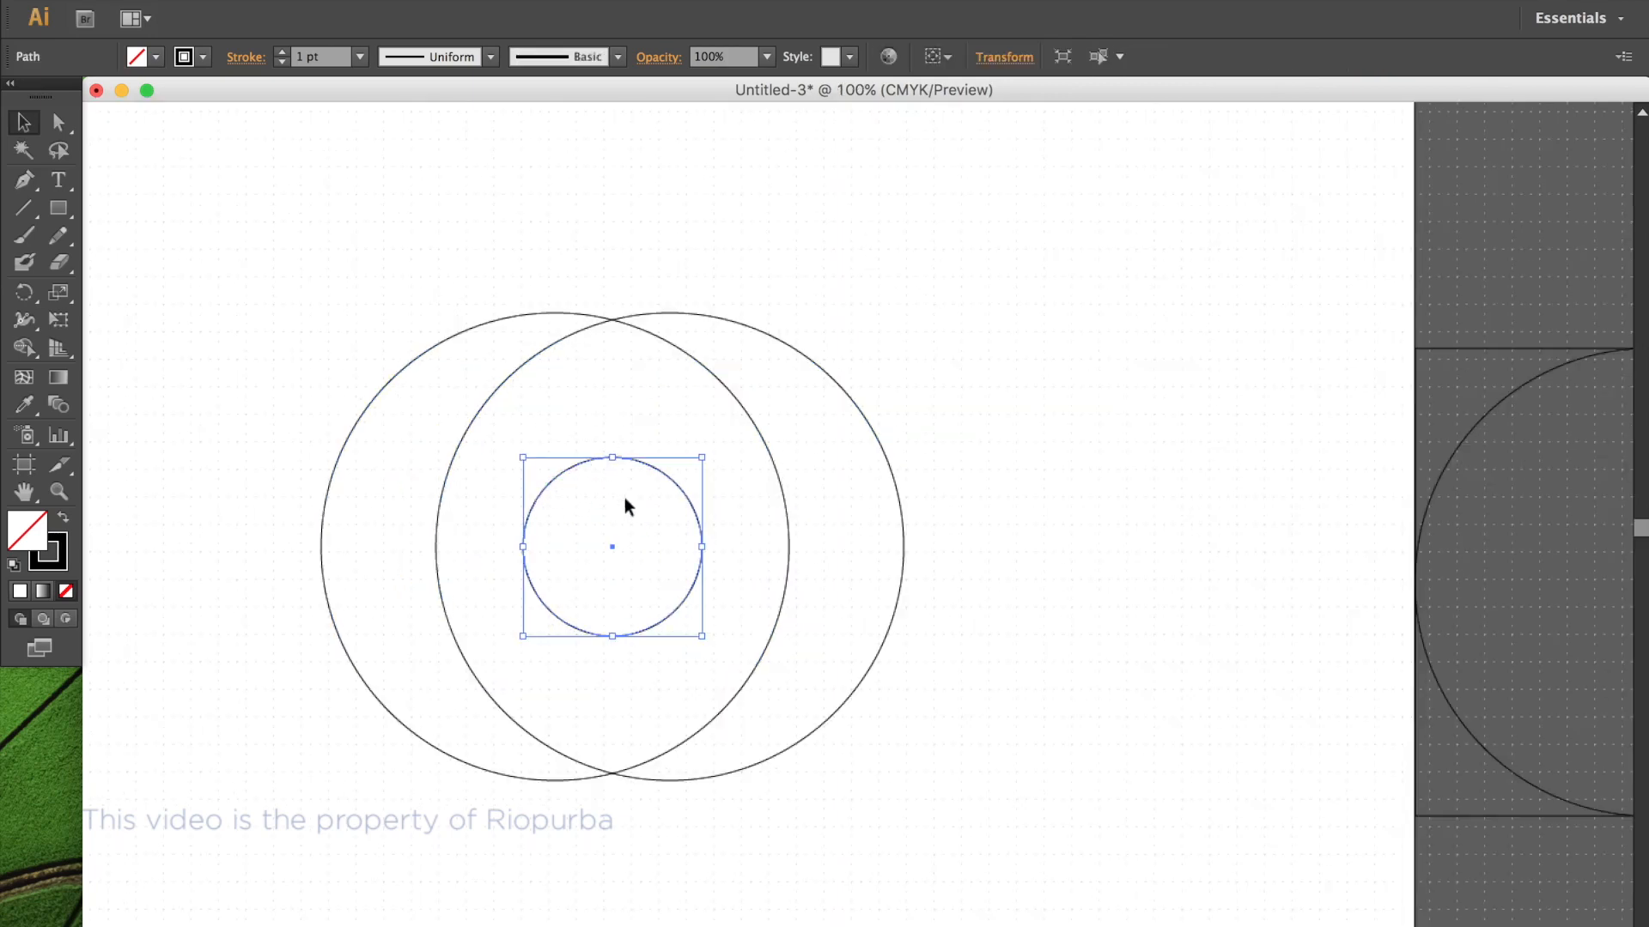
pyautogui.hotkey('shift', 'Up')
pyautogui.hotkey('shift', 'Up')
pyautogui.hotkey('shift', 'Up')
pyautogui.hotkey('shift', 'Up')
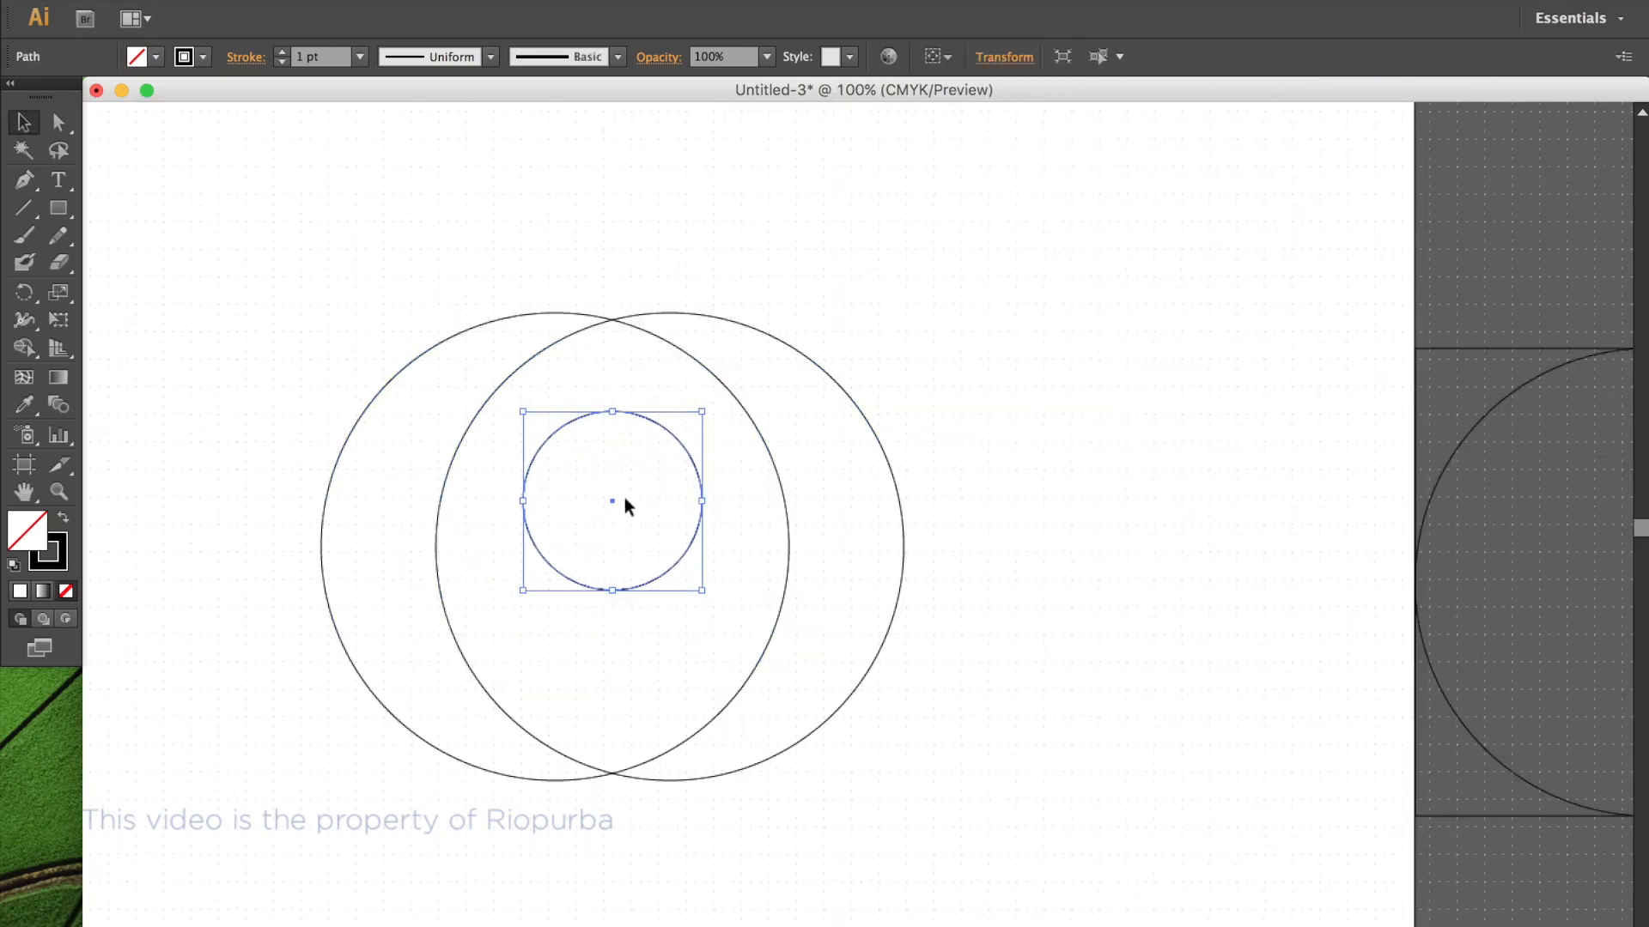
pyautogui.hotkey('shift', 'Left')
pyautogui.hotkey('shift', 'Left')
pyautogui.hotkey('shift', 'Left')
pyautogui.hotkey('shift', 'Left')
pyautogui.hotkey('shift', 'Left')
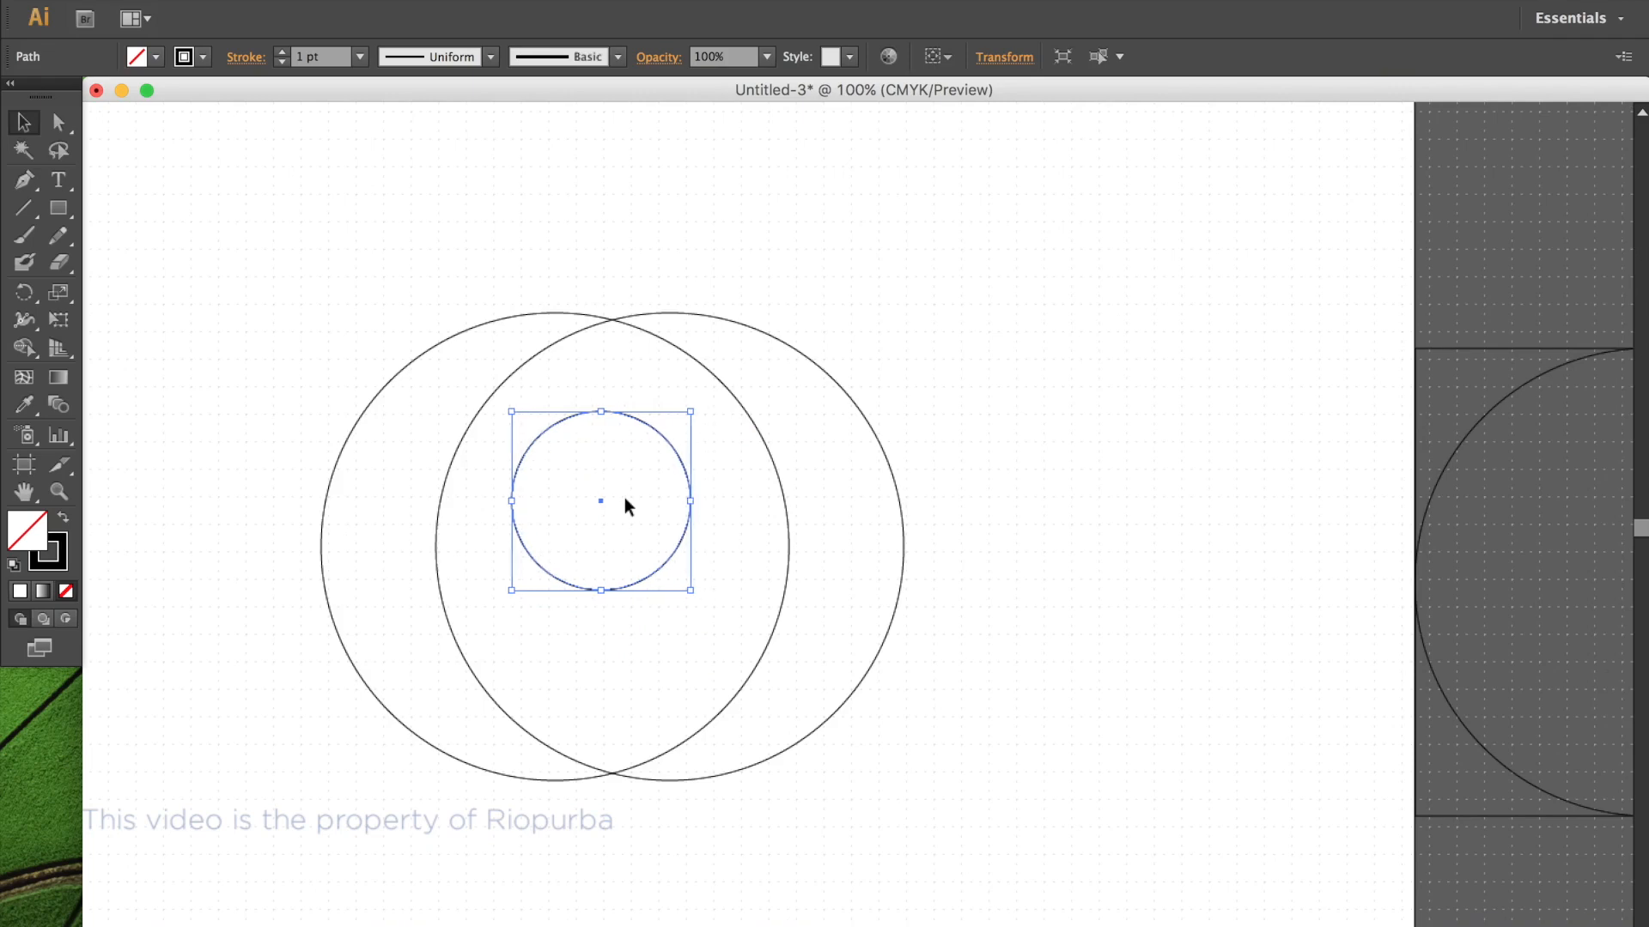
pyautogui.hotkey('shift', 'Left')
pyautogui.hotkey('shift', 'Left')
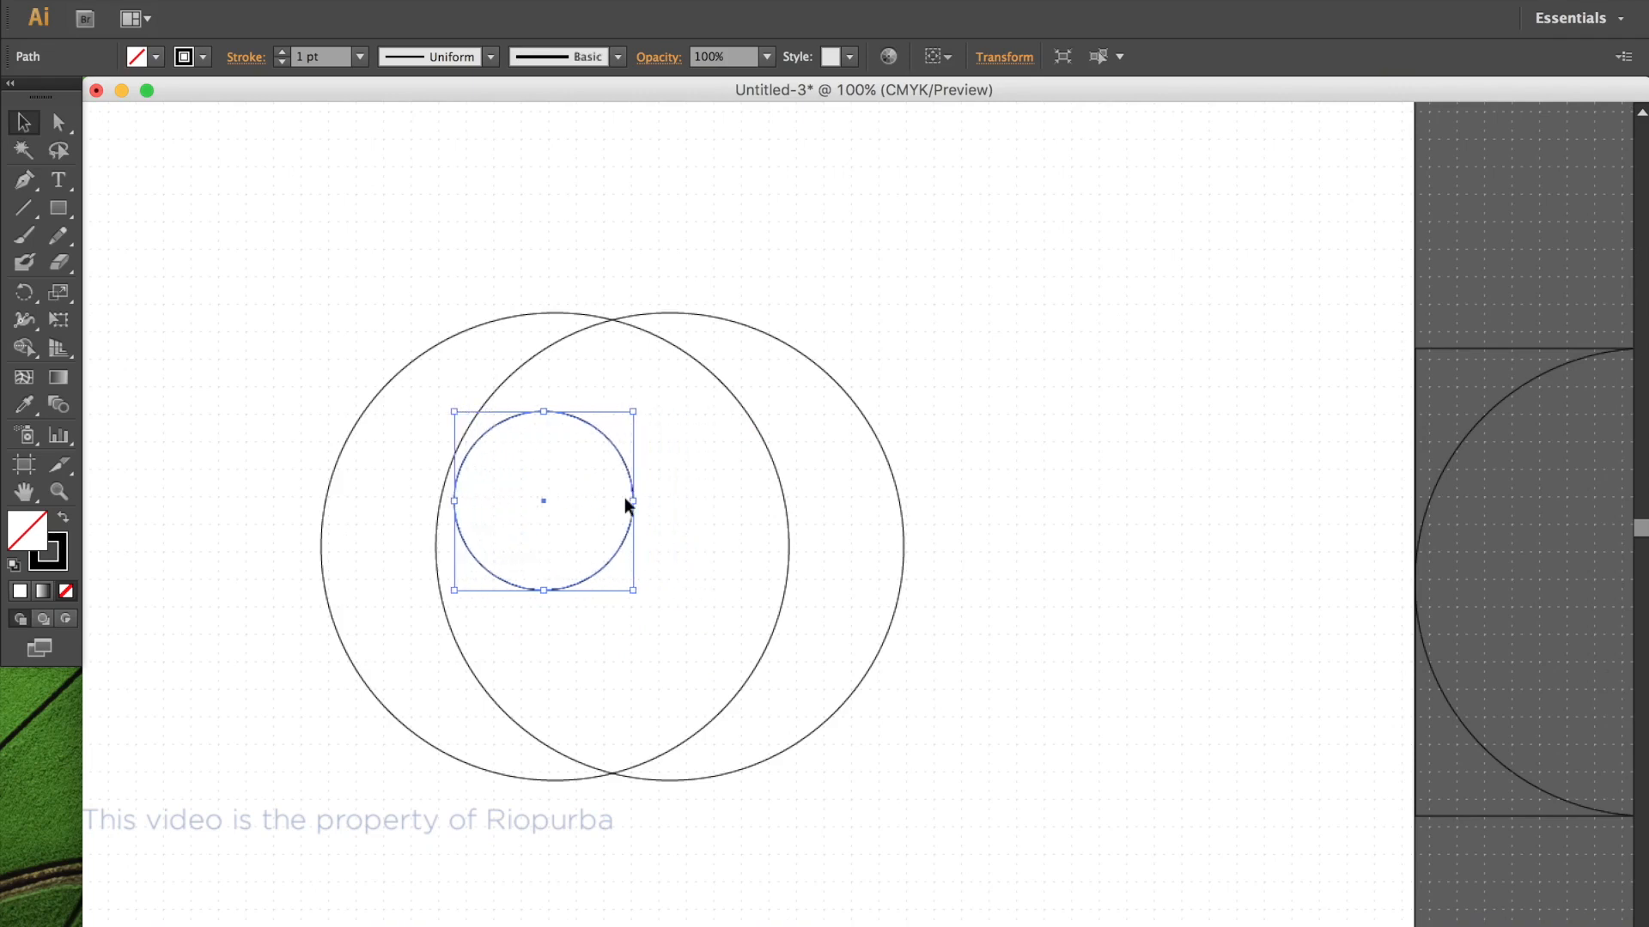
# Switch the document to Outline view and inspect where the small circle meets the large circle's edge.
pyautogui.press('super+shift+b')
pyautogui.press('super+y')
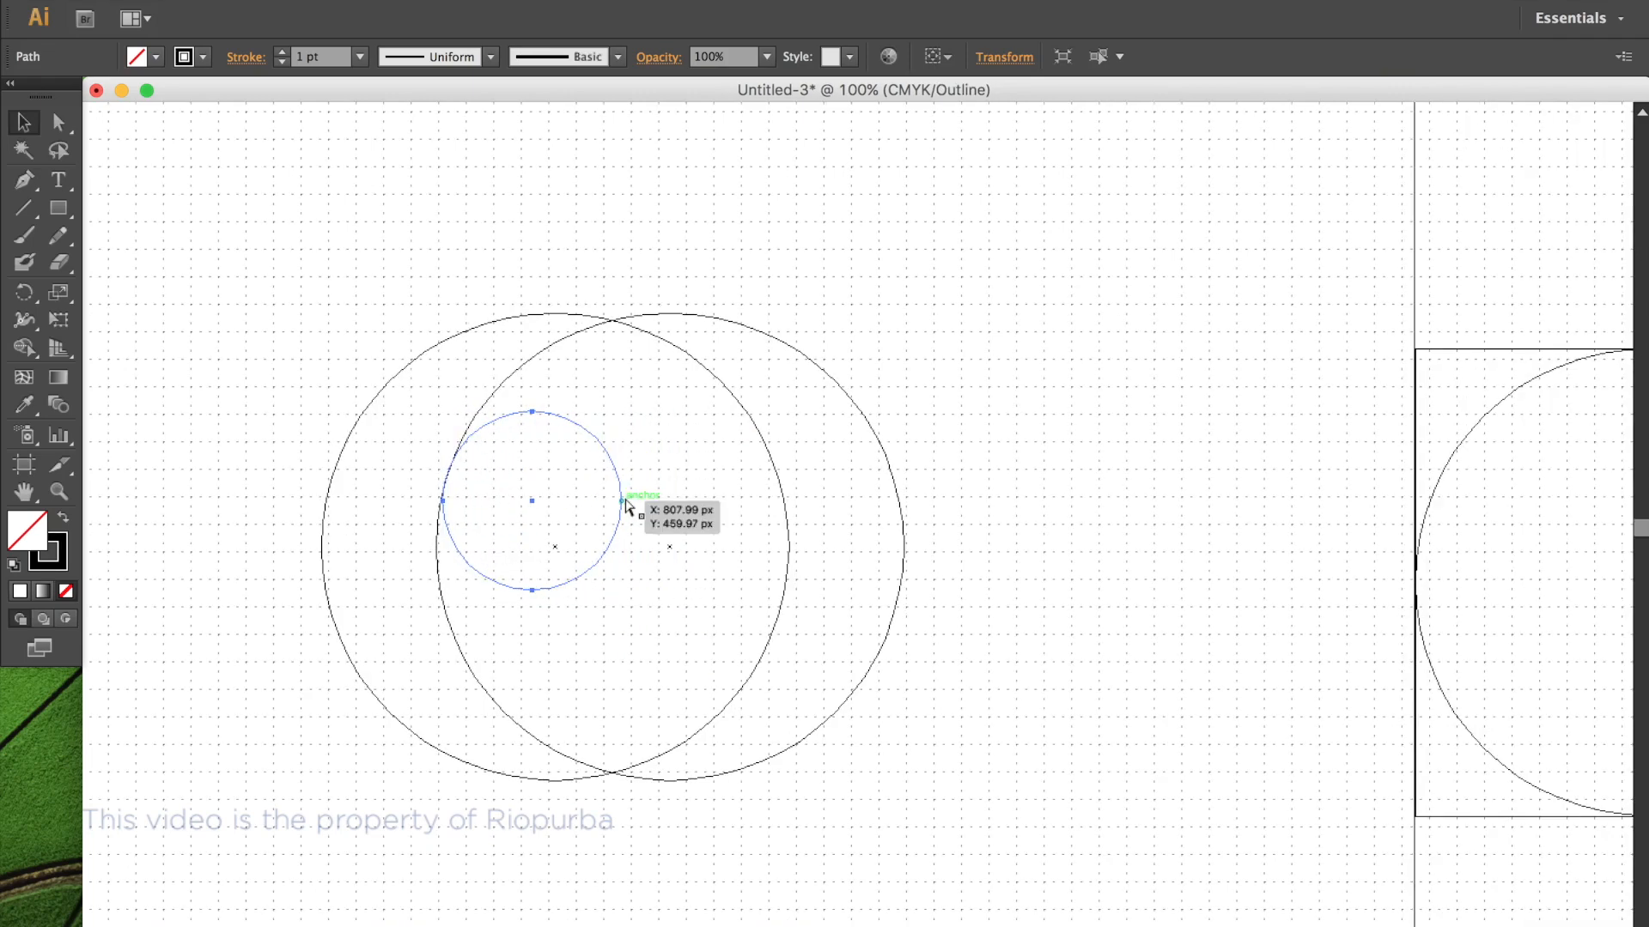
pyautogui.press('super+y')
pyautogui.press('super+shift+b')
pyautogui.click(582, 2)
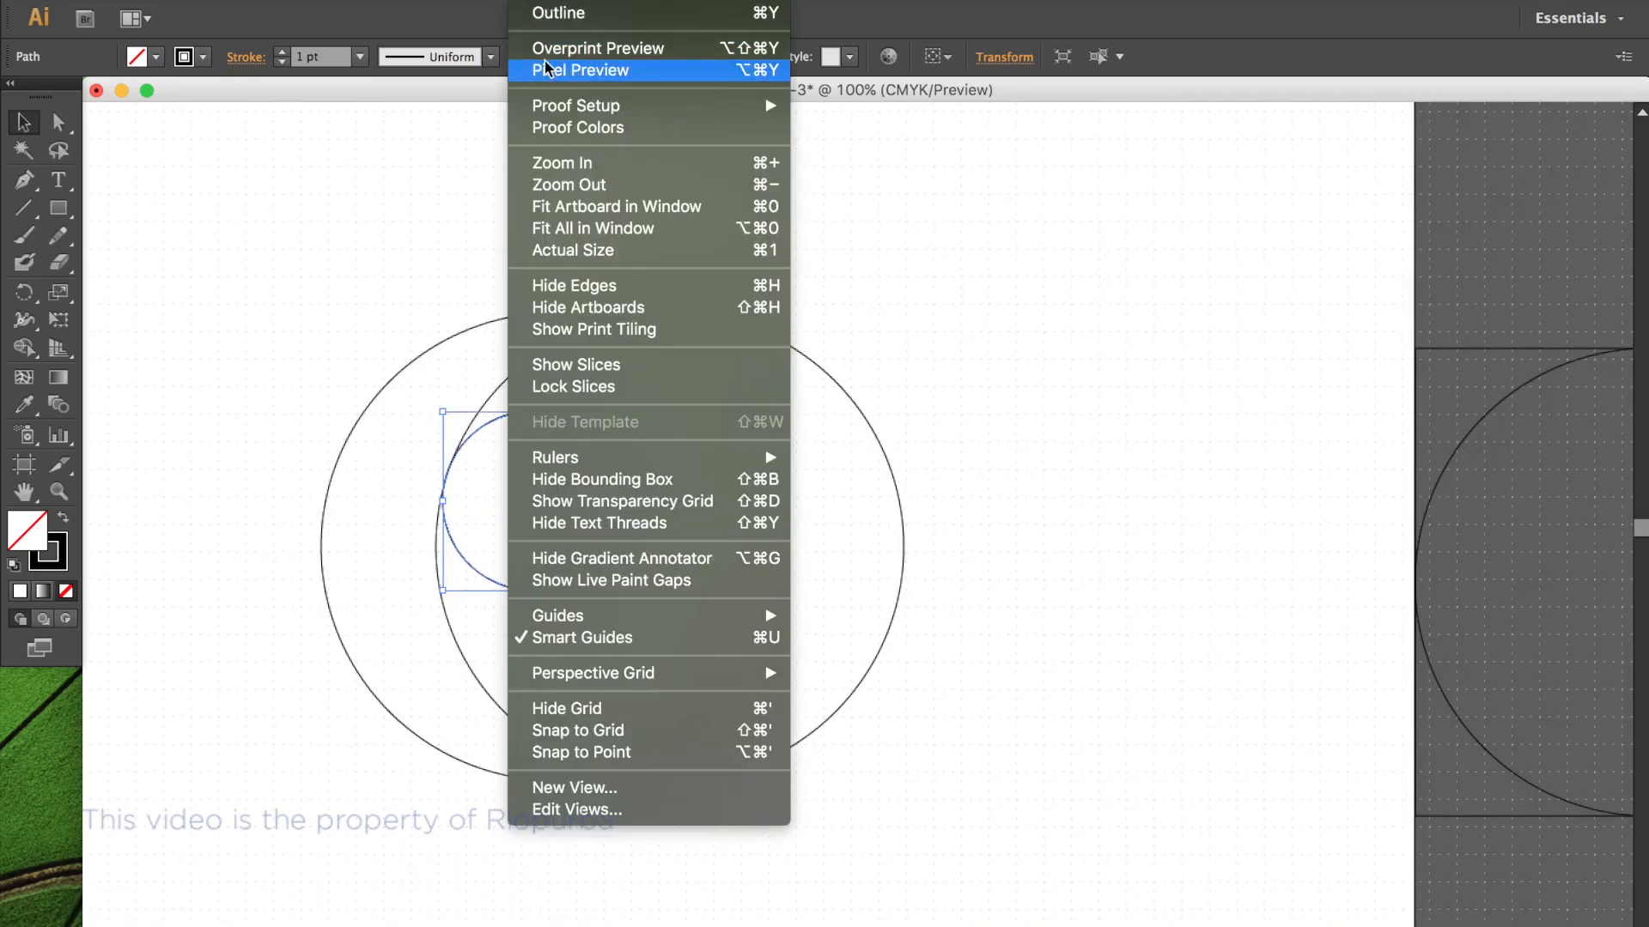
pyautogui.click(574, 19)
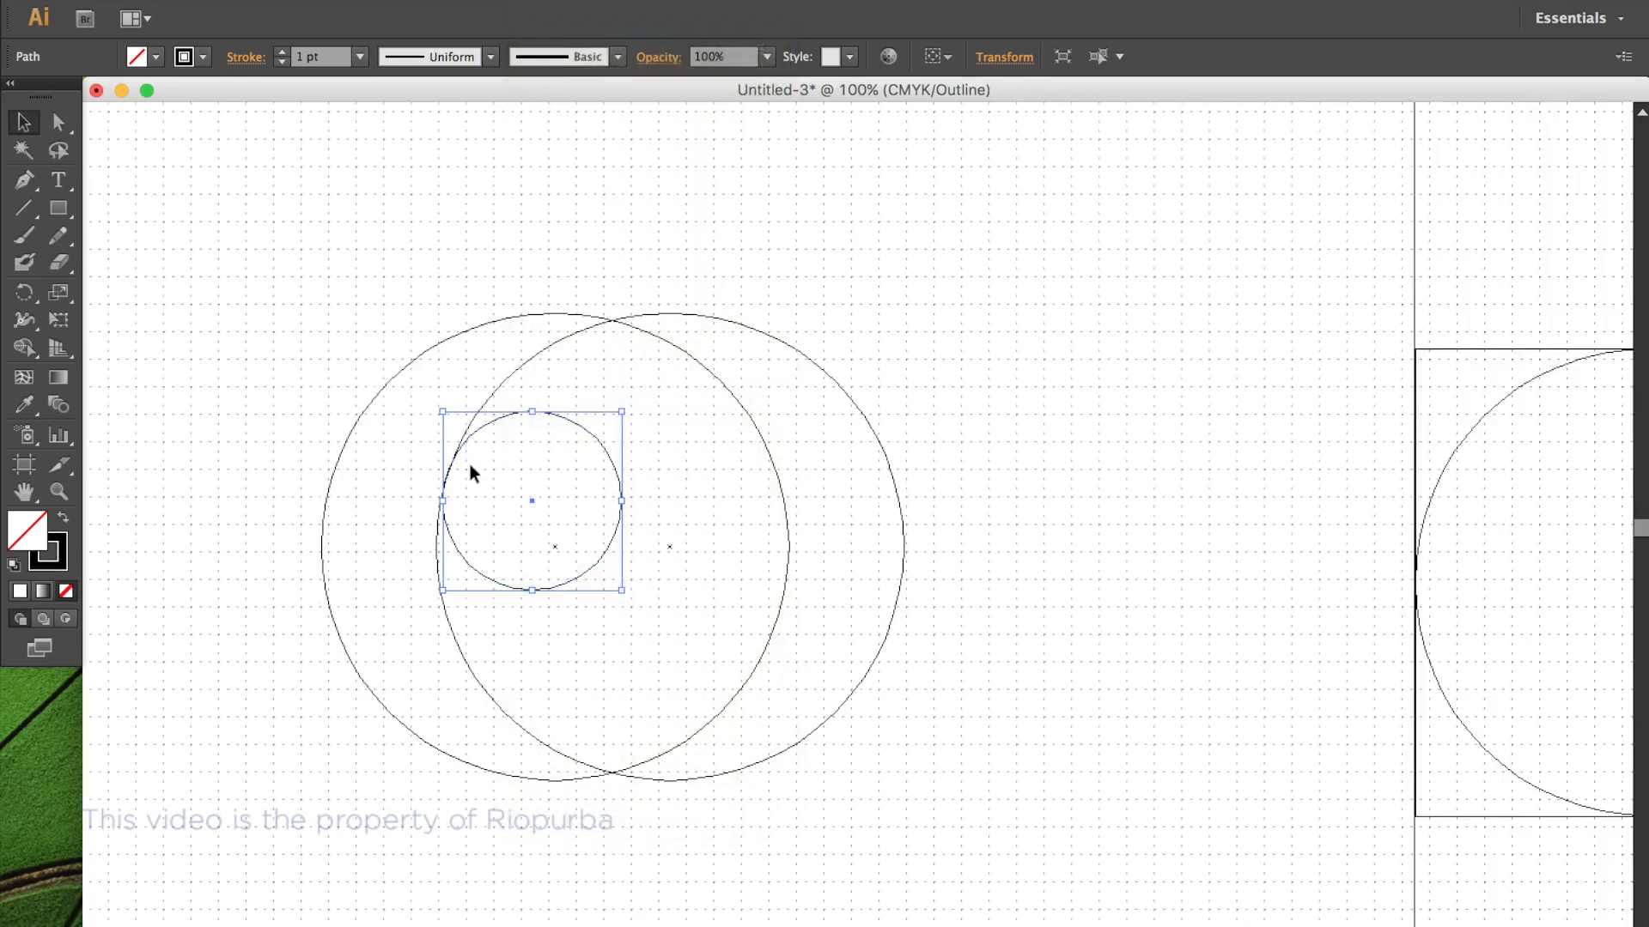
pyautogui.scroll(4, 442, 457)
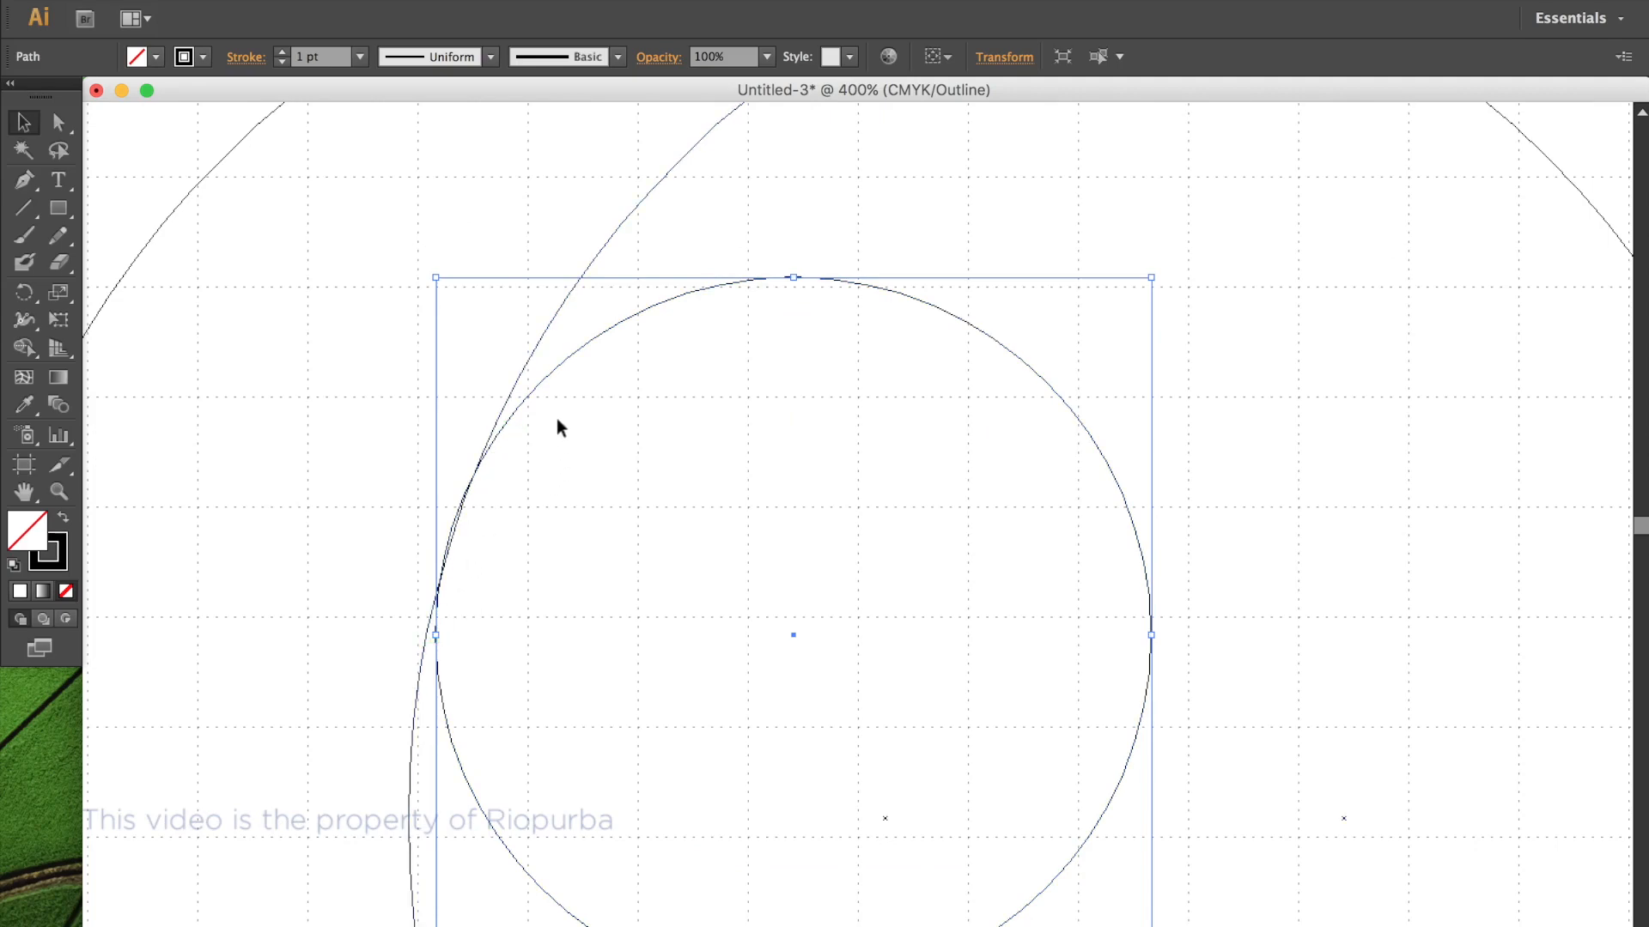
pyautogui.scroll(-2, 544, 382)
pyautogui.scroll(-1, 545, 381)
pyautogui.scroll(1, 545, 384)
pyautogui.moveTo(711, 397); pyautogui.dragTo(611, 394)
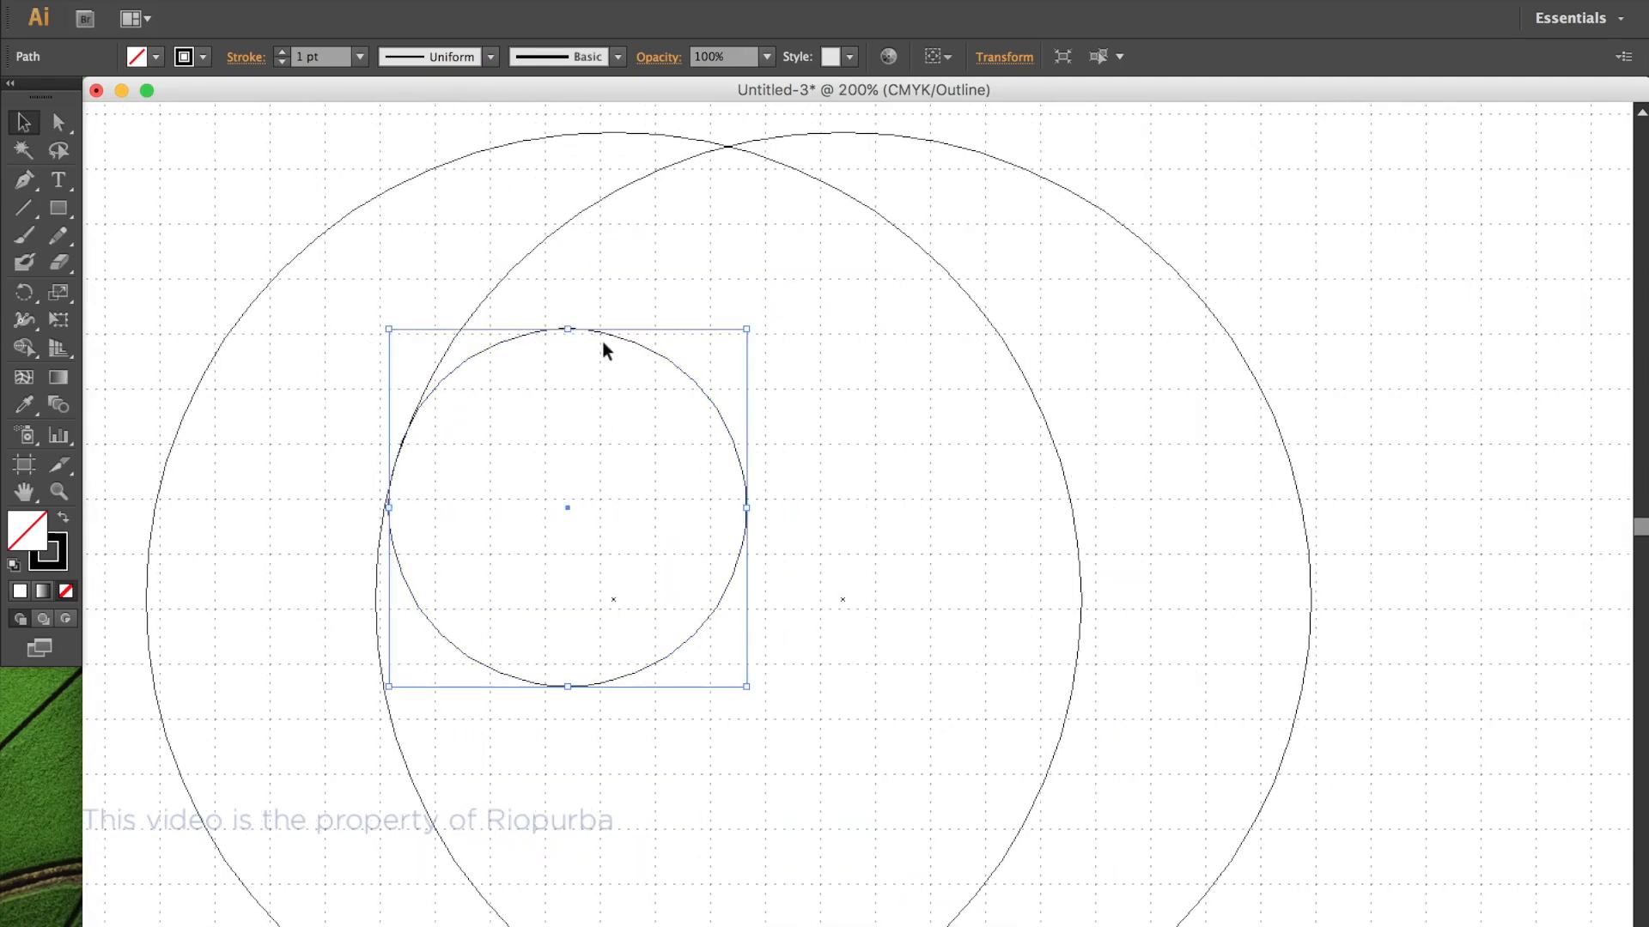
# Duplicate the small circle in front and shift the copy right until it meets the right edge of the large circles' overlap.
pyautogui.click(232, 2)
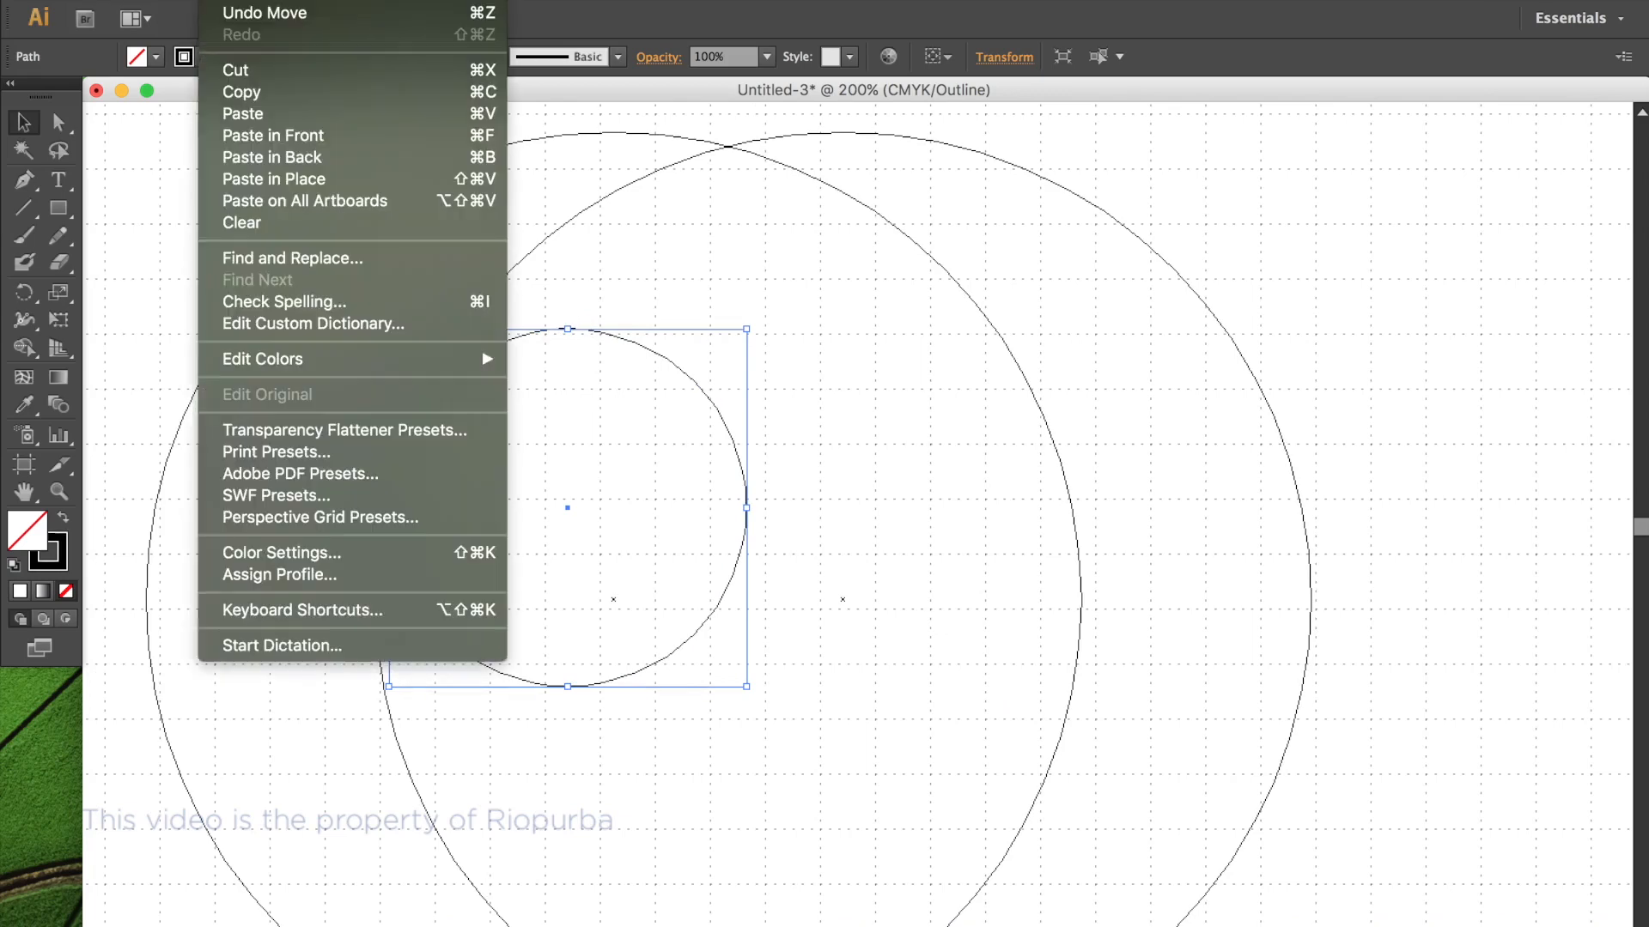
pyautogui.click(258, 135)
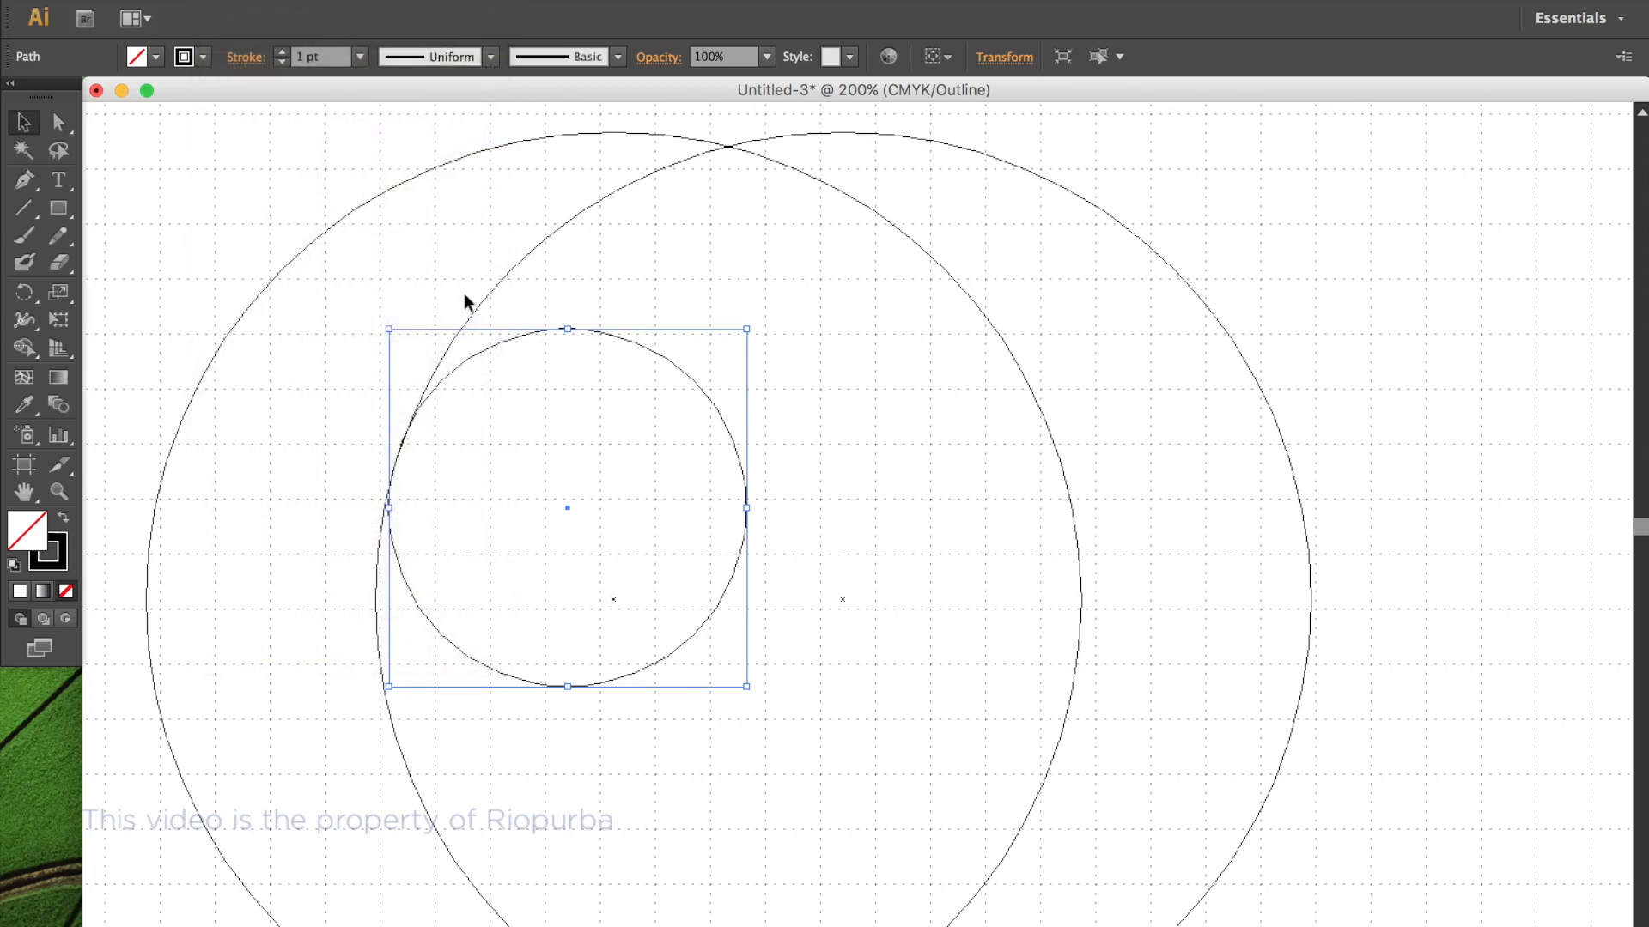
pyautogui.hotkey('shift', 'Right')
pyautogui.hotkey('shift', 'Right')
pyautogui.hotkey('shift', 'Right')
pyautogui.hotkey('shift', 'Right')
pyautogui.hotkey('shift', 'Right')
pyautogui.hotkey('shift', 'Right')
pyautogui.hotkey('shift', 'Right')
pyautogui.hotkey('shift', 'Right')
pyautogui.hotkey('shift', 'Right')
pyautogui.hotkey('shift', 'Right')
pyautogui.hotkey('shift', 'Right')
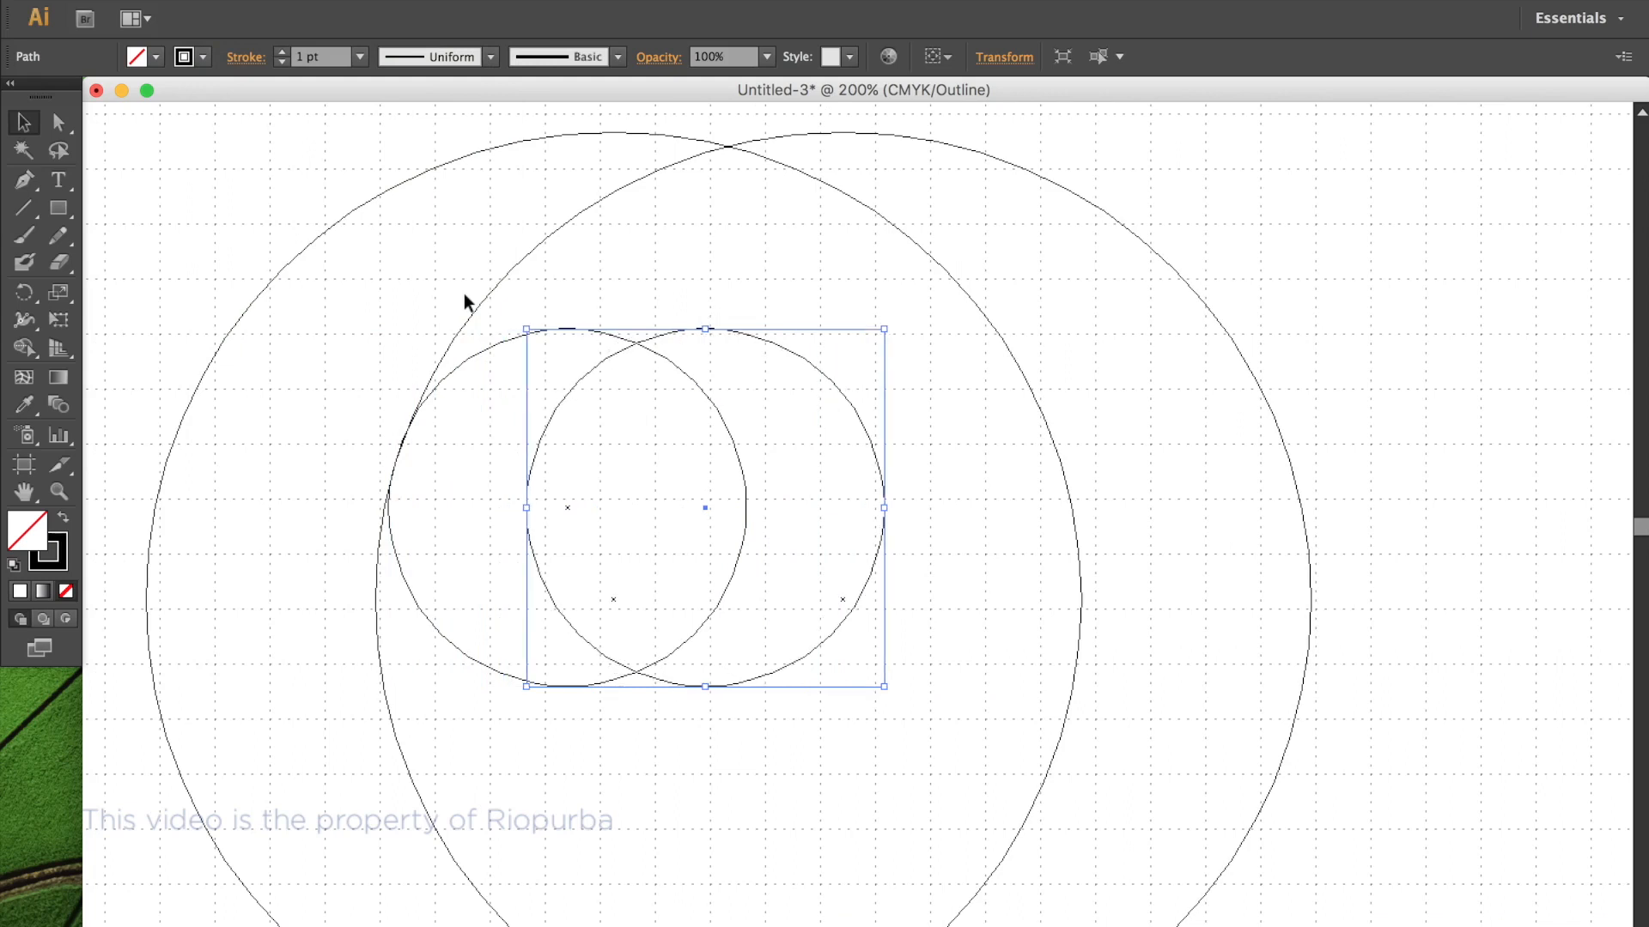
pyautogui.hotkey('shift', 'Right')
pyautogui.hotkey('shift', 'Right')
pyautogui.hotkey('shift', 'Right')
pyautogui.hotkey('shift', 'Right')
pyautogui.hotkey('shift', 'Right')
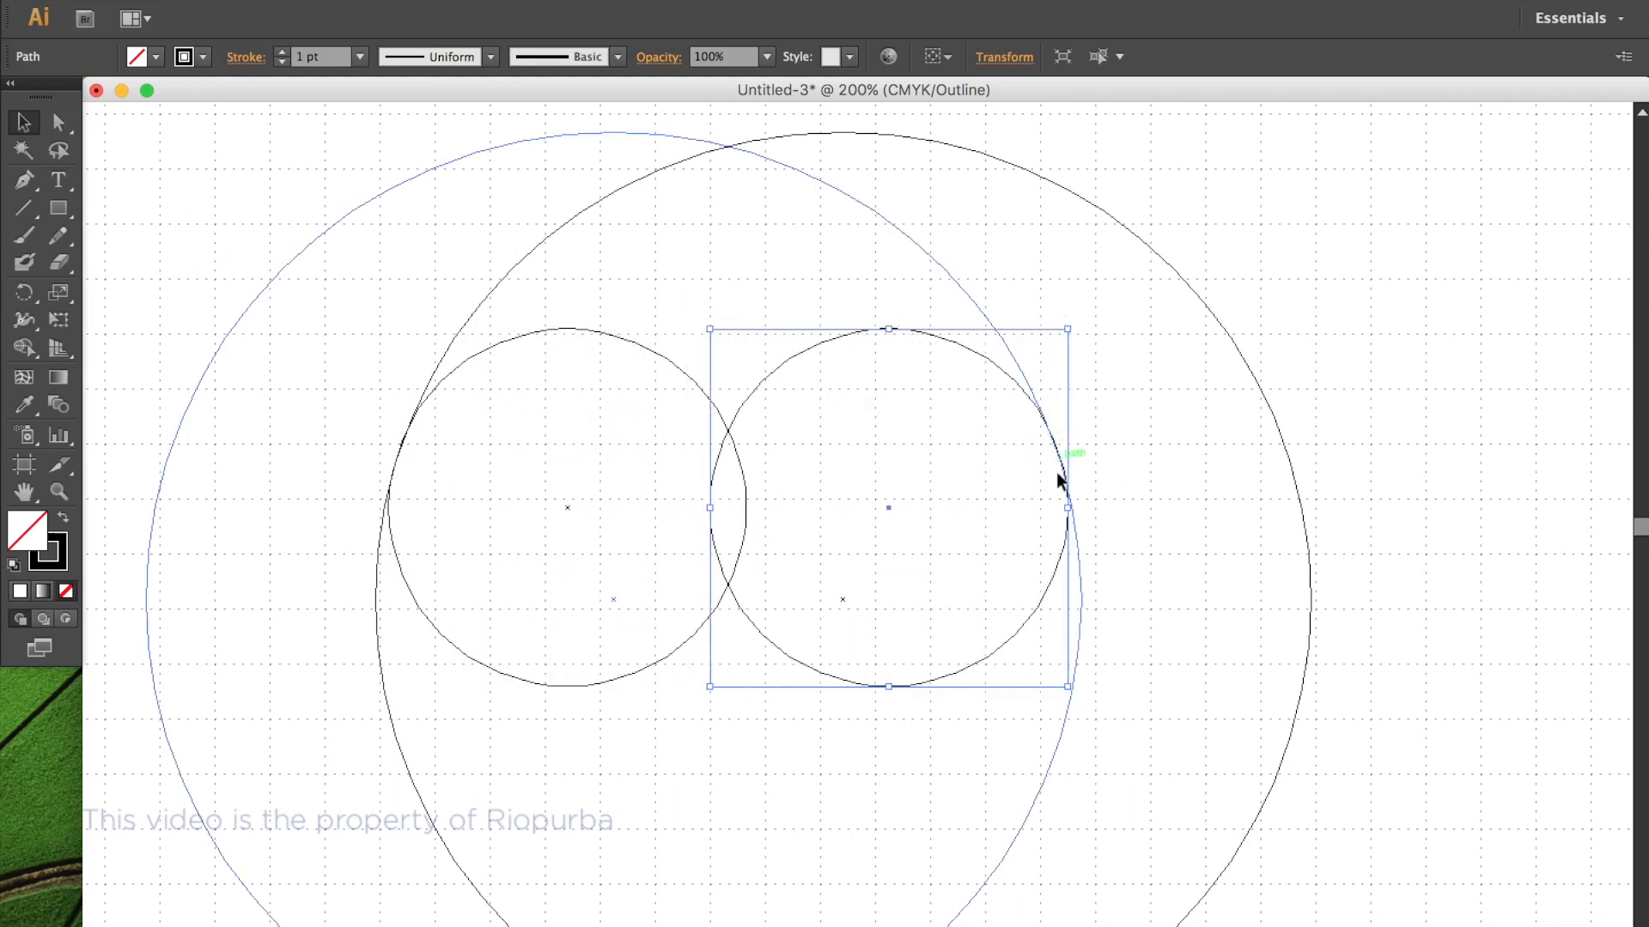
# Duplicate the right small circle in front and centre the copy horizontally between the two large circles by distributing their centres.
pyautogui.moveTo(1114, 520); pyautogui.dragTo(1078, 536)
pyautogui.scroll(-1, 1077, 416)
pyautogui.scroll(1, 969, 504)
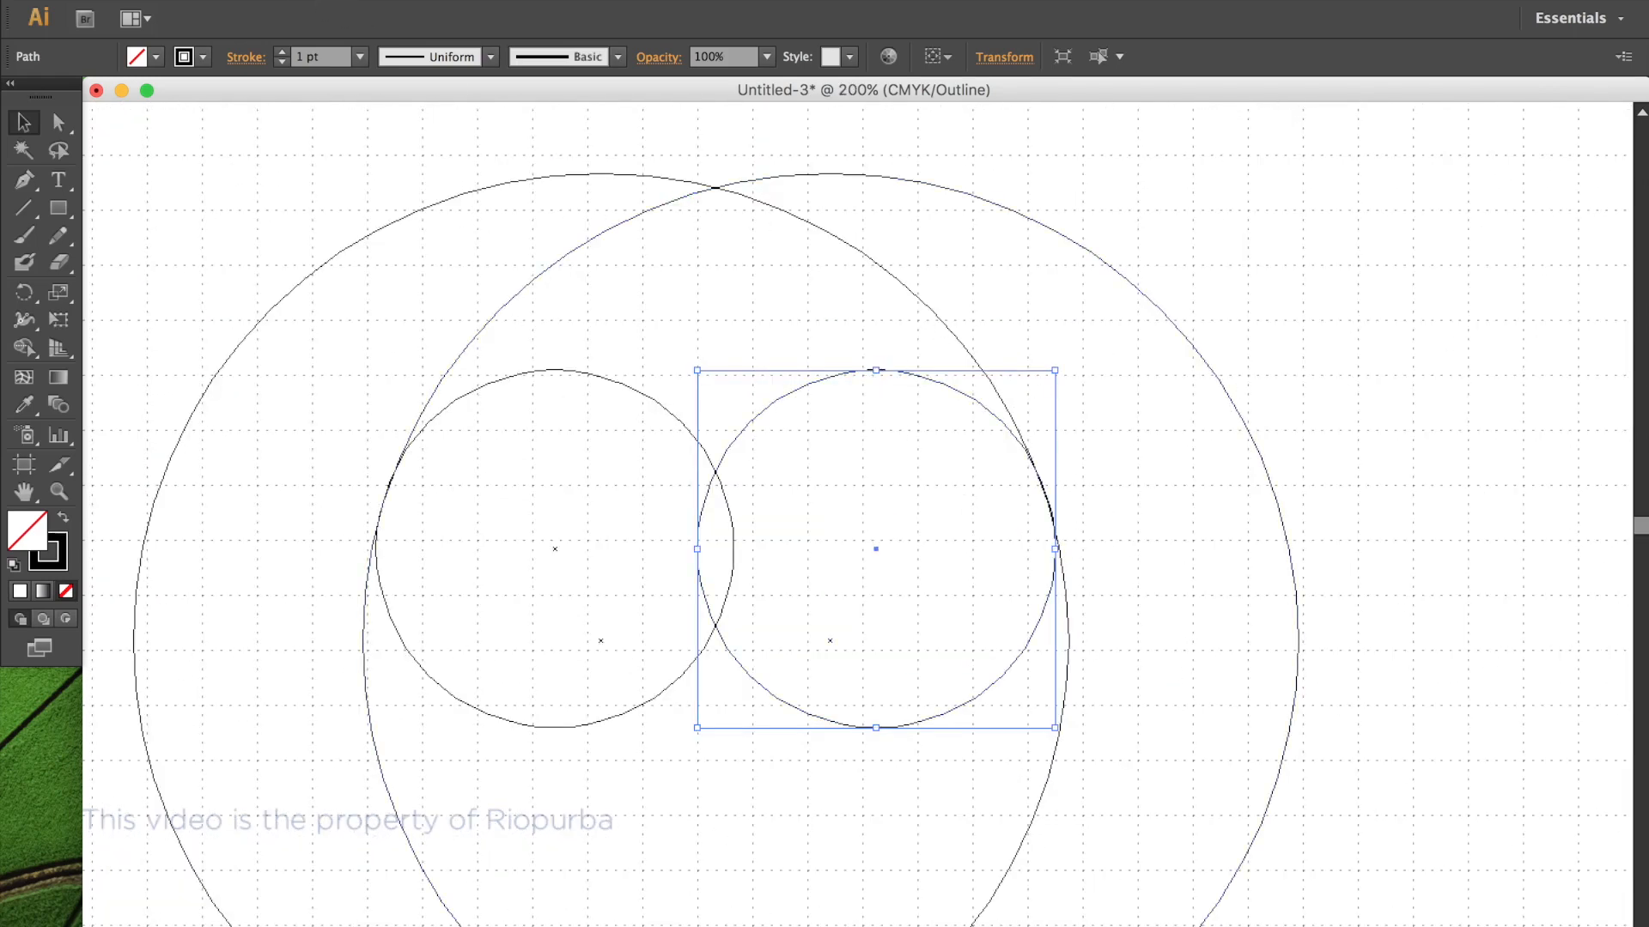
pyautogui.click(217, 1)
pyautogui.click(241, 92)
pyautogui.click(216, 2)
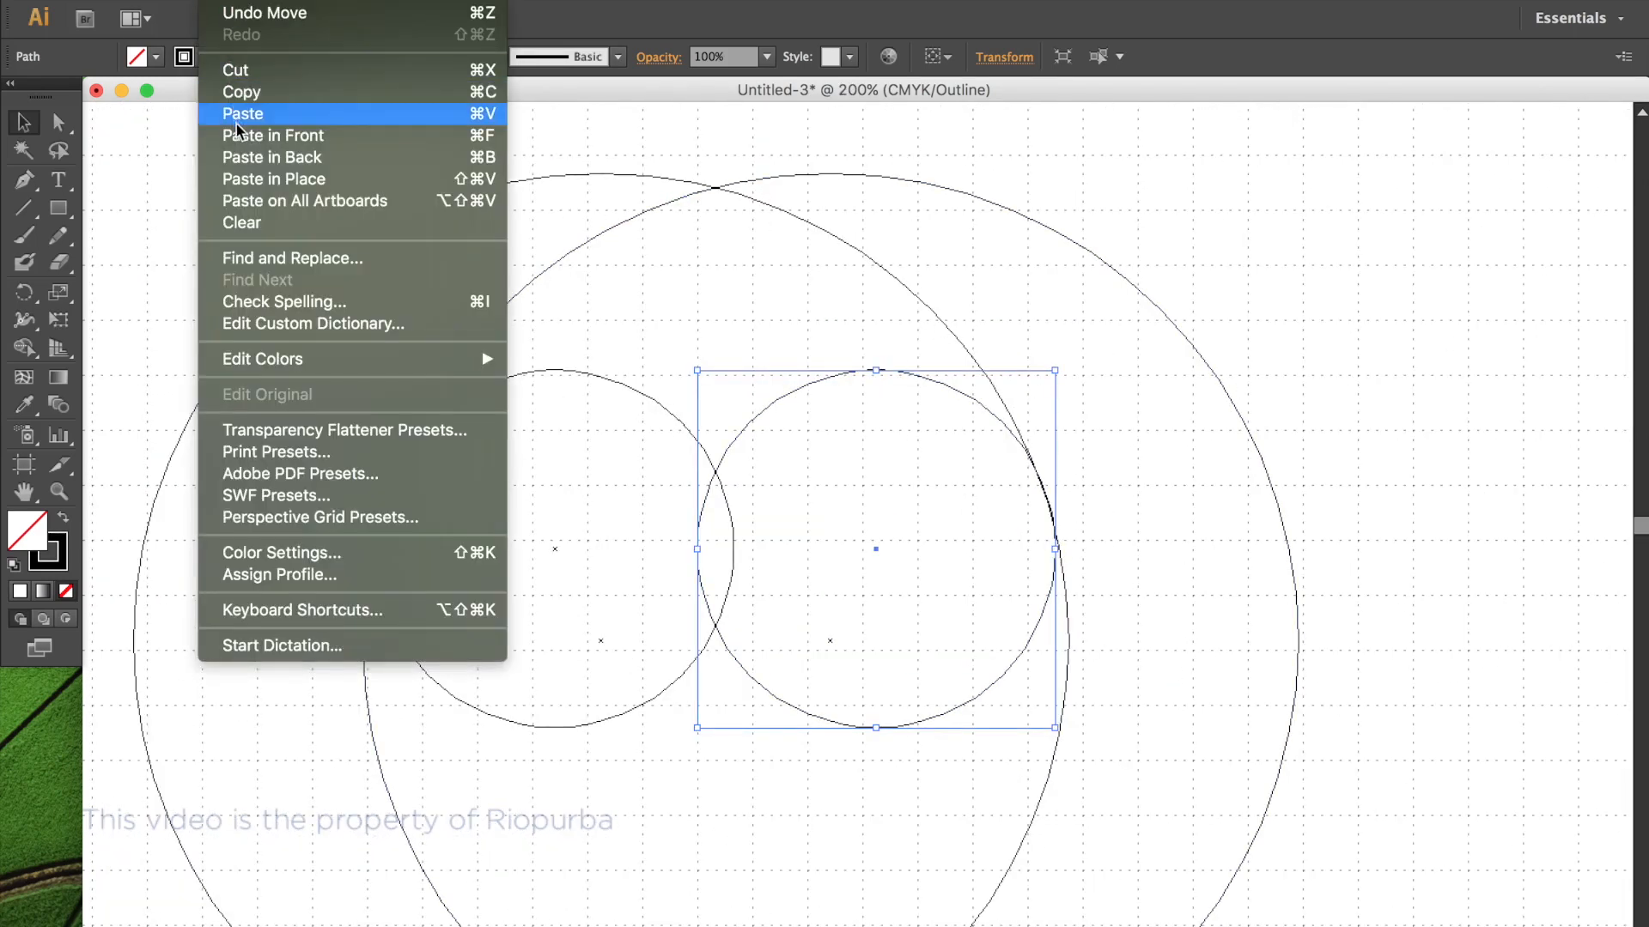
pyautogui.click(297, 141)
pyautogui.hotkey('shift', 'Left')
pyautogui.hotkey('shift', 'Left')
pyautogui.hotkey('shift', 'Left')
pyautogui.hotkey('shift', 'Left')
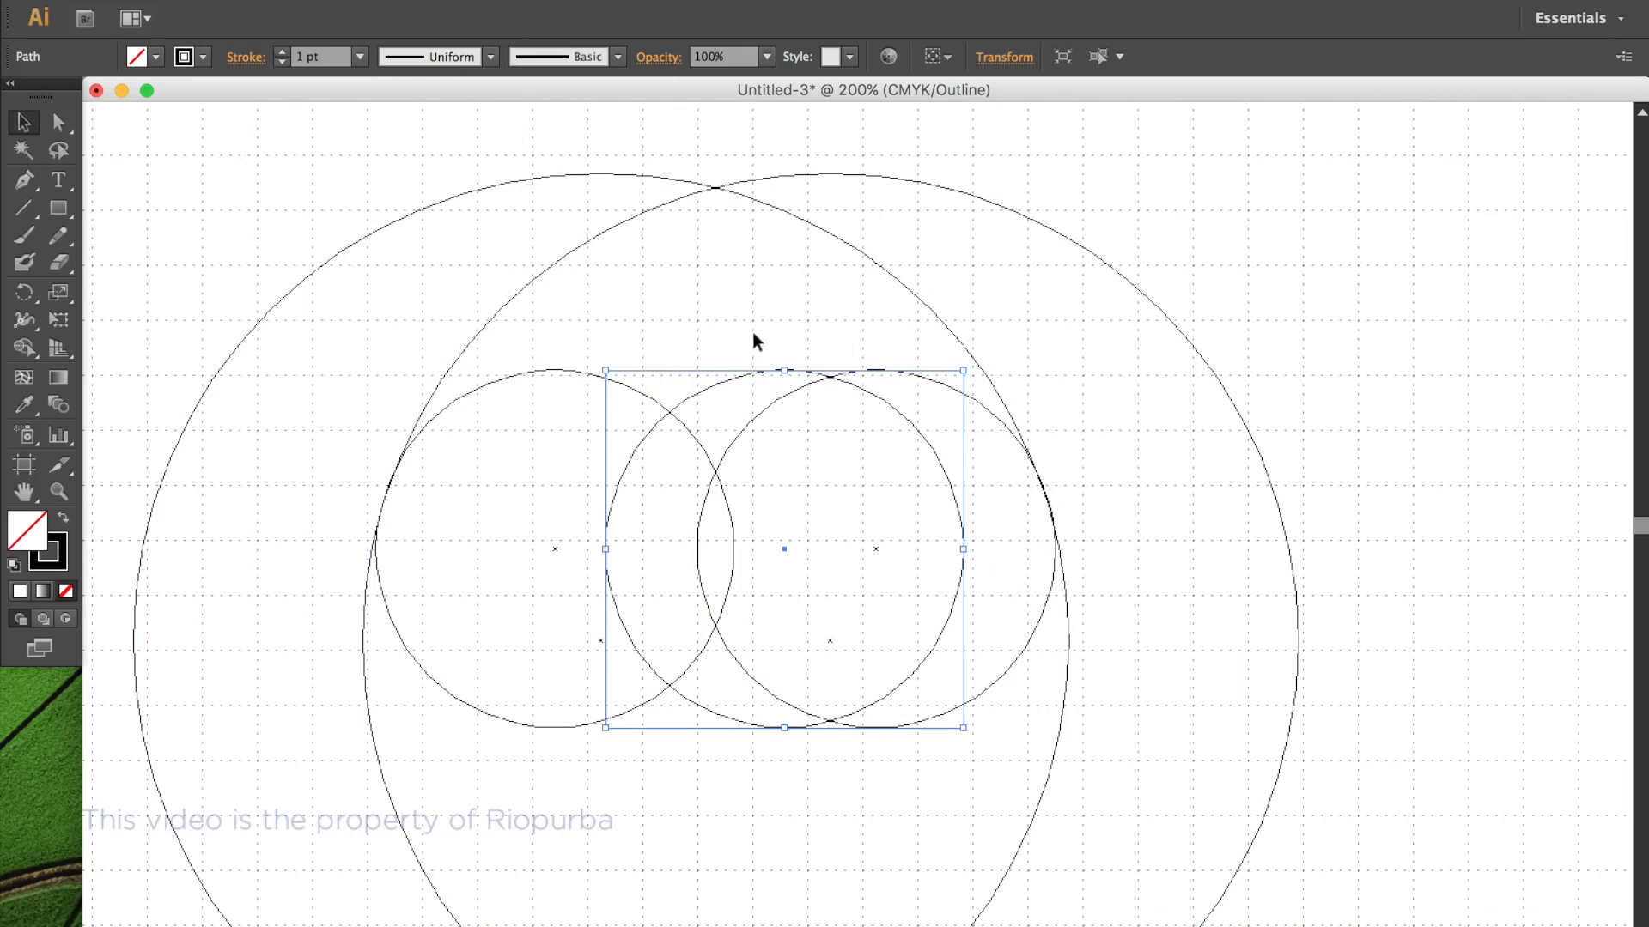
pyautogui.moveTo(673, 160); pyautogui.dragTo(750, 234)
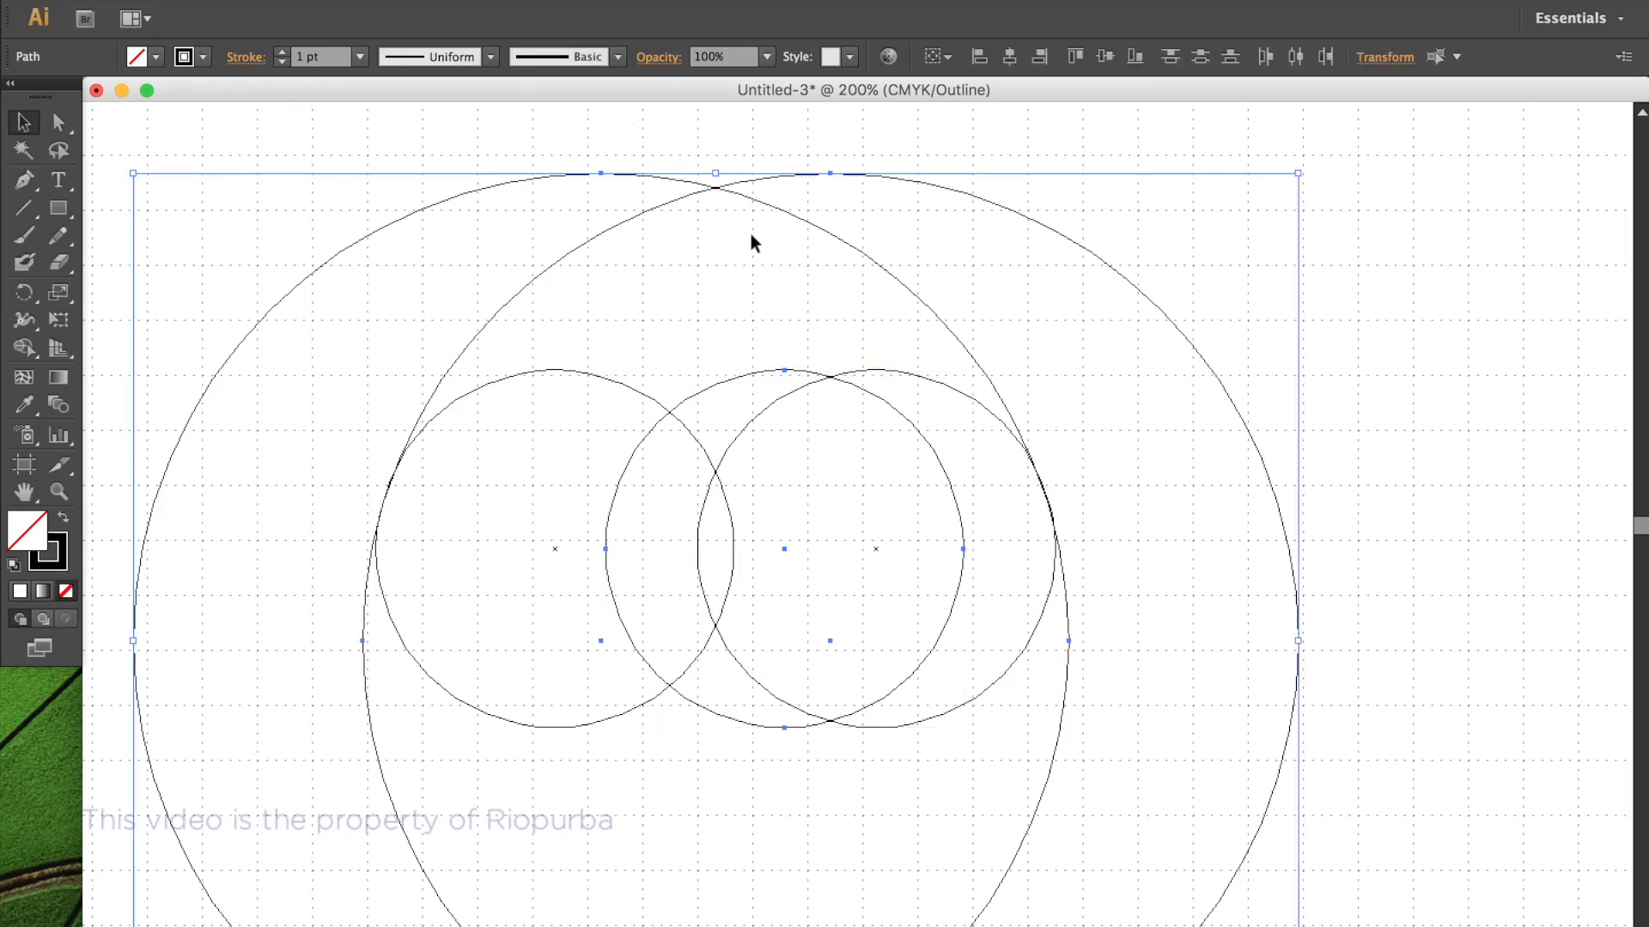
pyautogui.click(1296, 57)
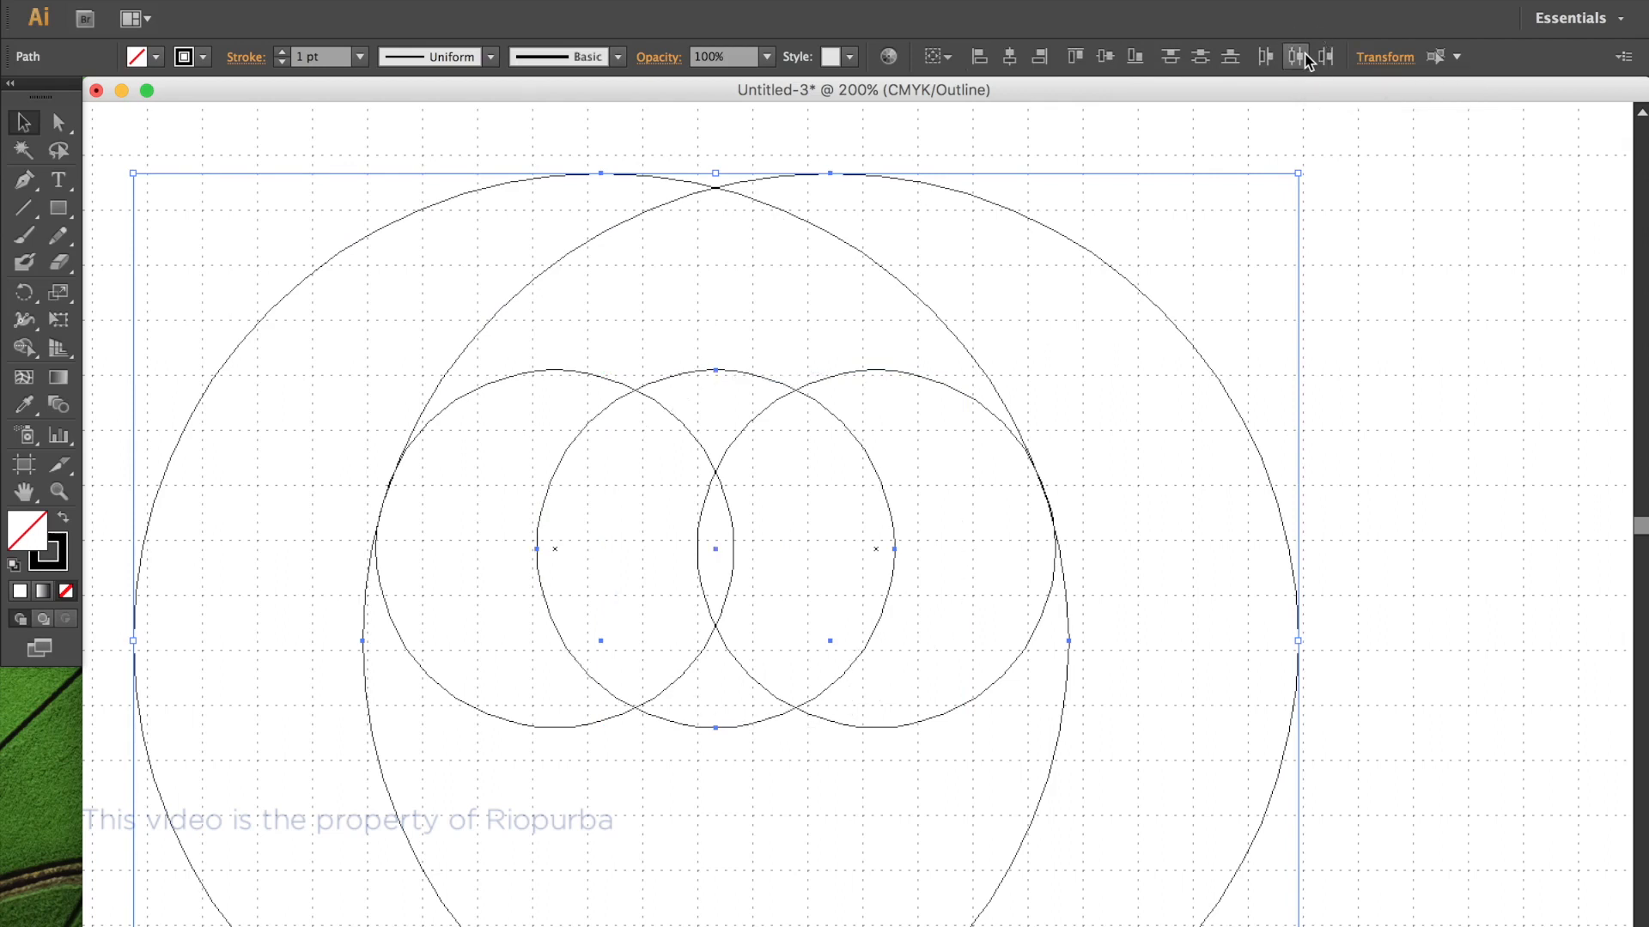
# Move the centred small circle straight up until it rests on the two side circles and check where they touch.
pyautogui.click(688, 251)
pyautogui.moveTo(740, 372); pyautogui.dragTo(743, 169)
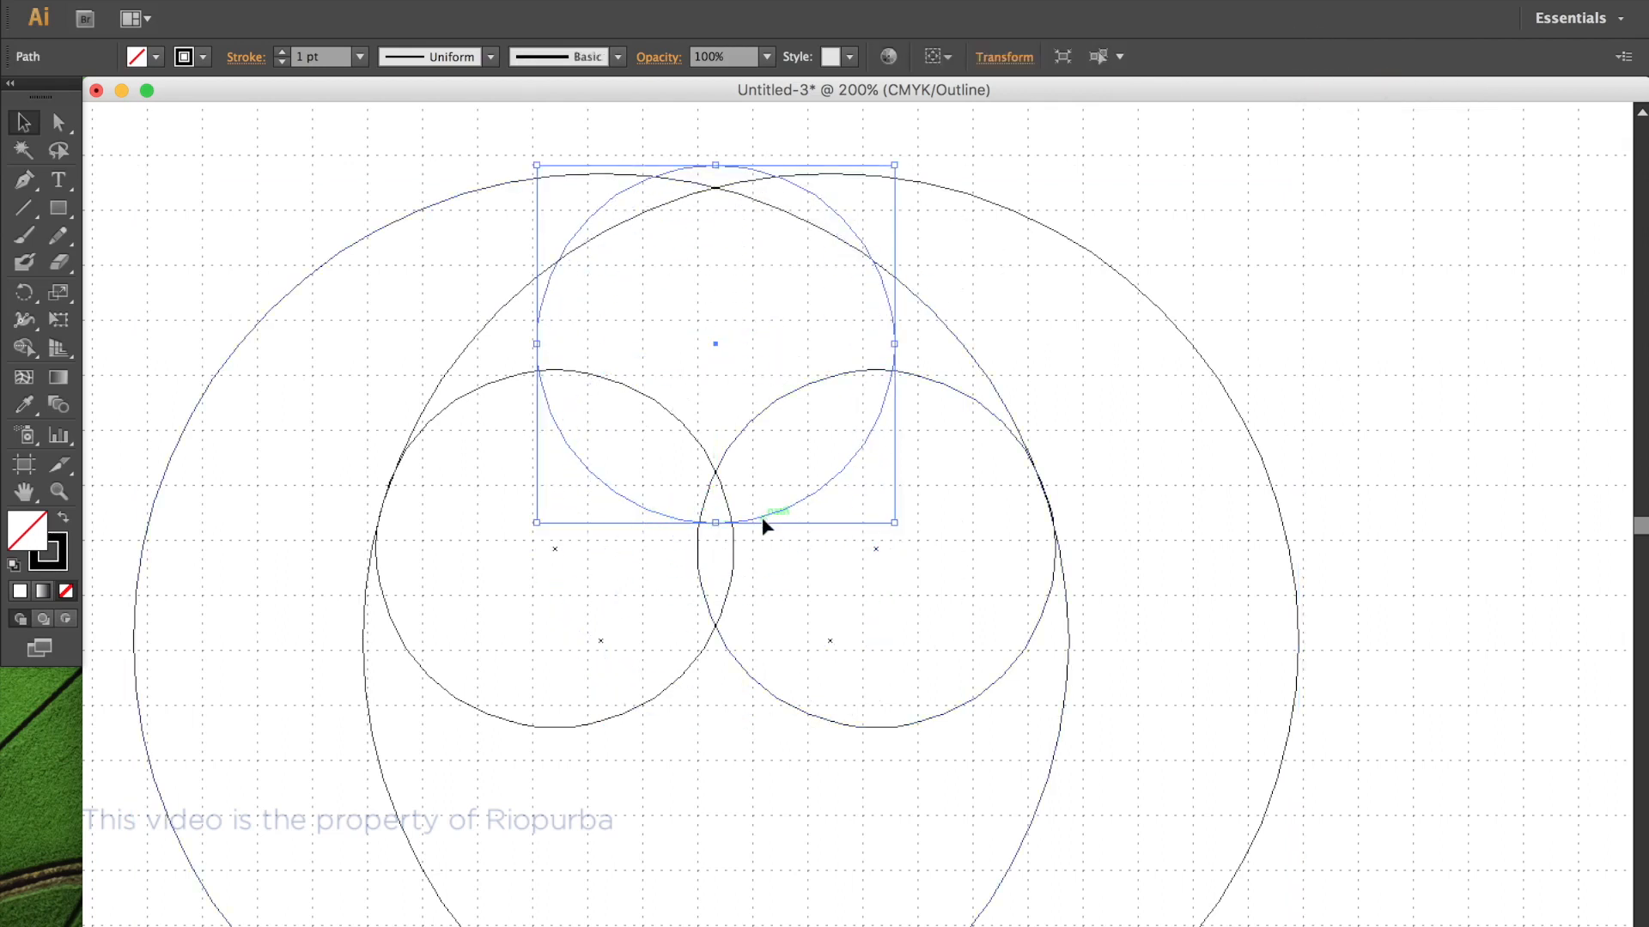
pyautogui.click(765, 488)
pyautogui.moveTo(765, 517); pyautogui.dragTo(764, 414)
pyautogui.press('super+equal')
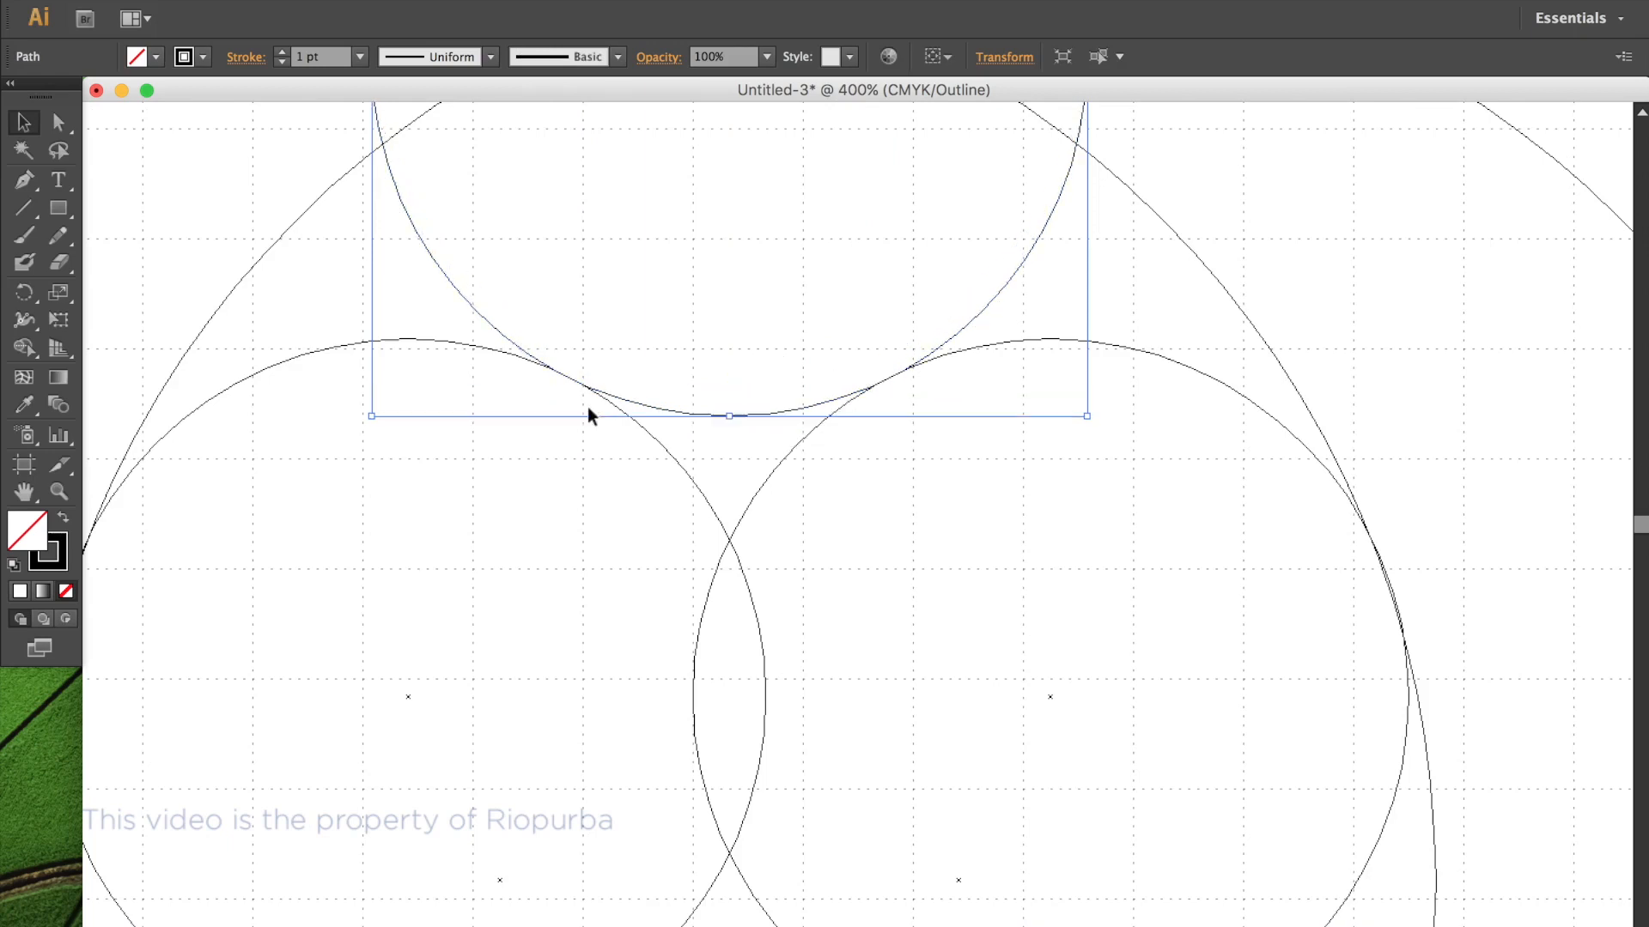
pyautogui.scroll(-4, 885, 390)
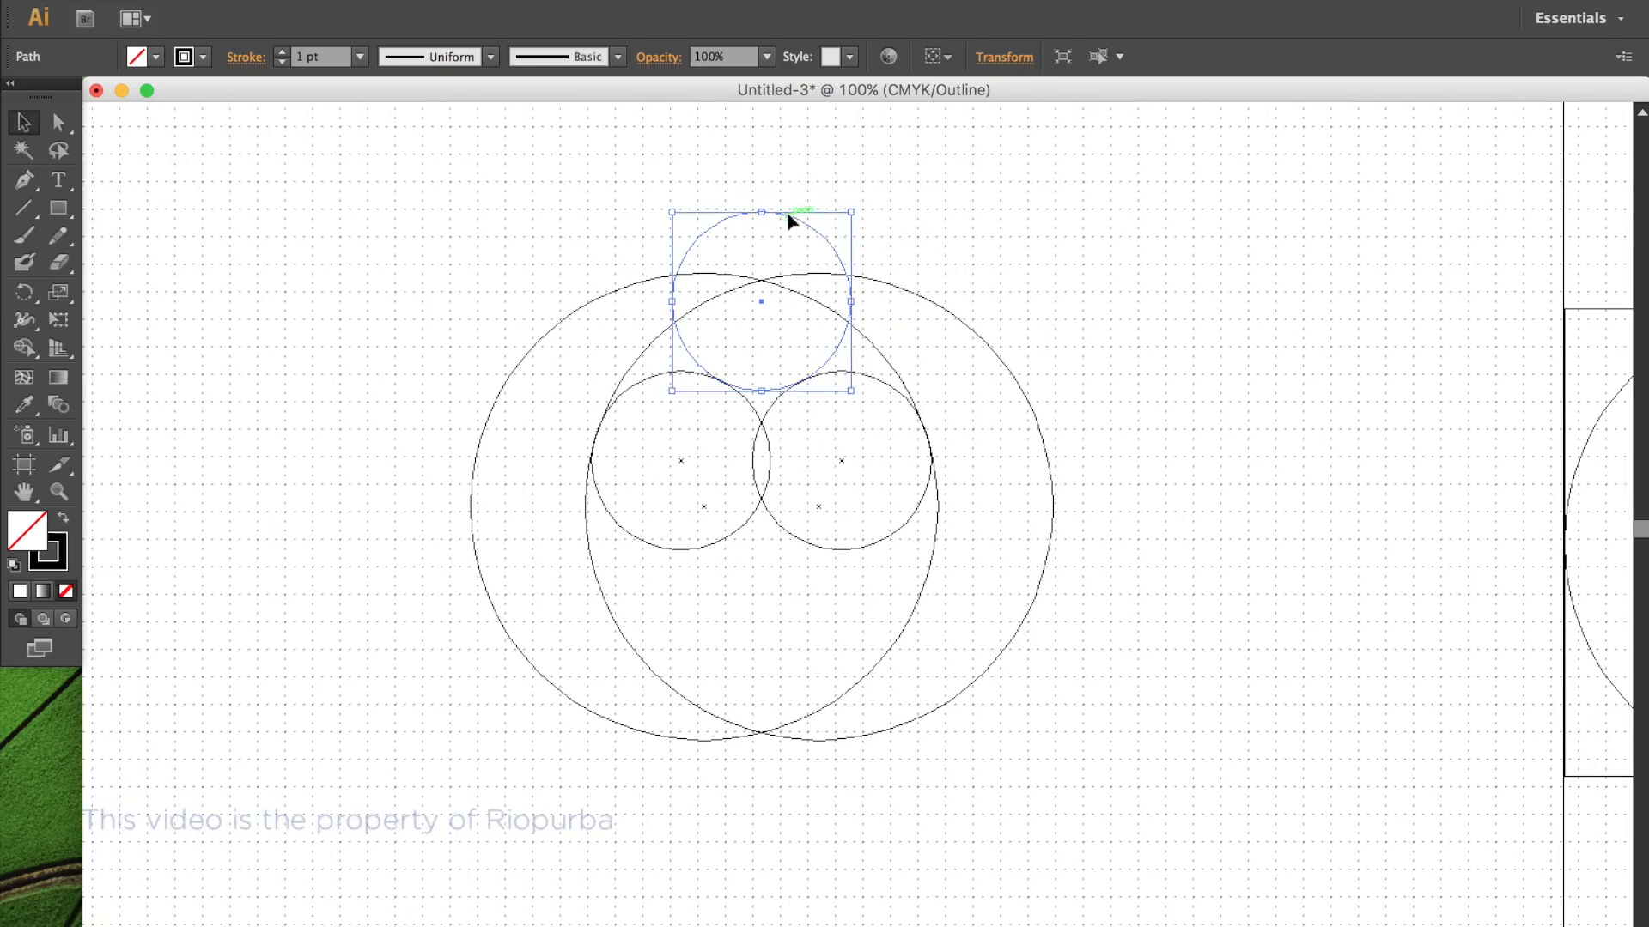
# Duplicate the top circle straight down so the copy sits over the lower crossing of the two large circles.
pyautogui.moveTo(787, 213); pyautogui.dragTo(749, 686)
pyautogui.scroll(2, 749, 689)
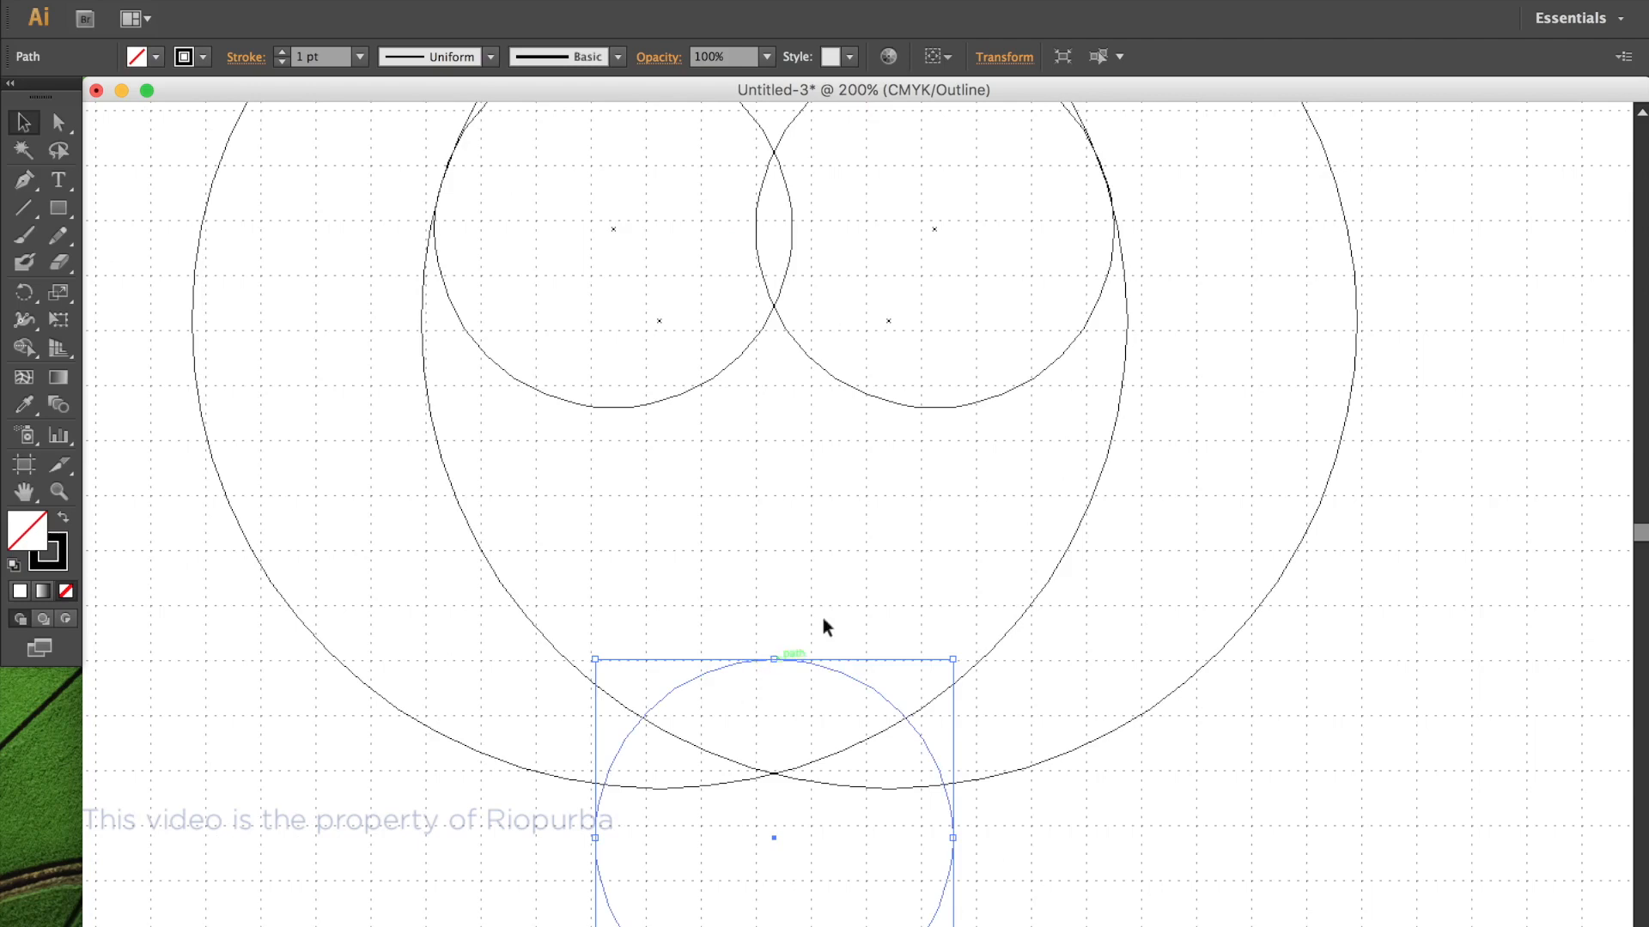
pyautogui.moveTo(869, 549); pyautogui.dragTo(859, 549)
pyautogui.scroll(-2, 817, 550)
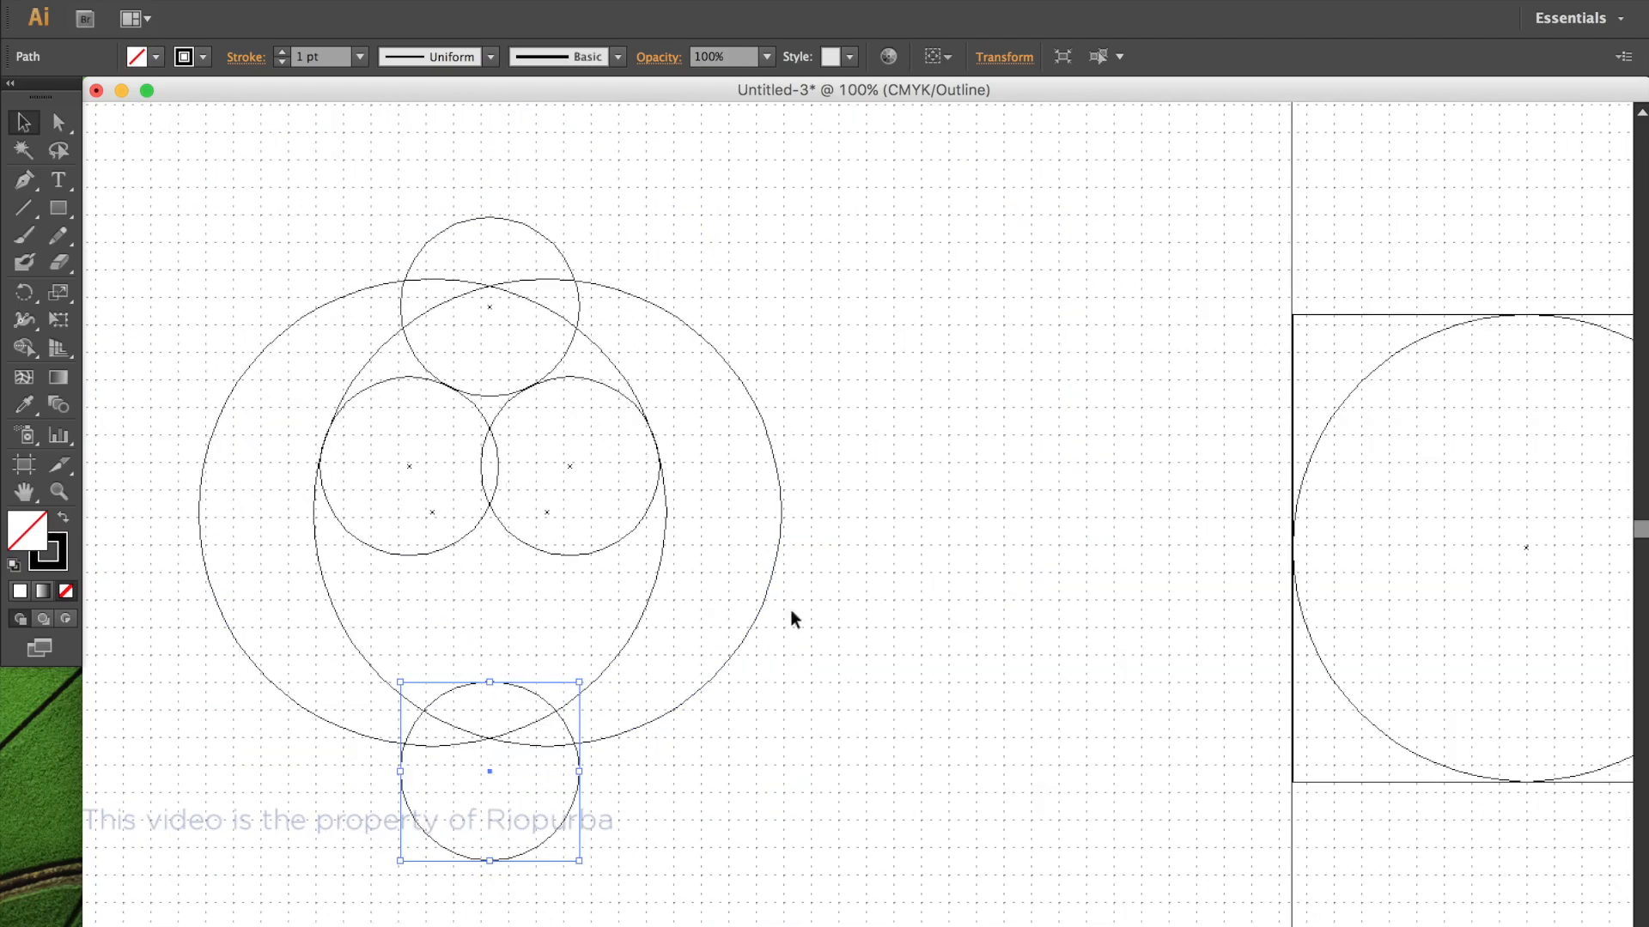
# Duplicate a smaller circle from the golden-ratio template and bring the copy beside the lower part of the large circles.
pyautogui.moveTo(1316, 496); pyautogui.dragTo(931, 504)
pyautogui.moveTo(1453, 449); pyautogui.dragTo(560, 600)
pyautogui.moveTo(563, 606); pyautogui.dragTo(1360, 451)
pyautogui.scroll(1, 925, 559)
pyautogui.moveTo(1136, 525); pyautogui.dragTo(919, 641)
pyautogui.scroll(1, 920, 642)
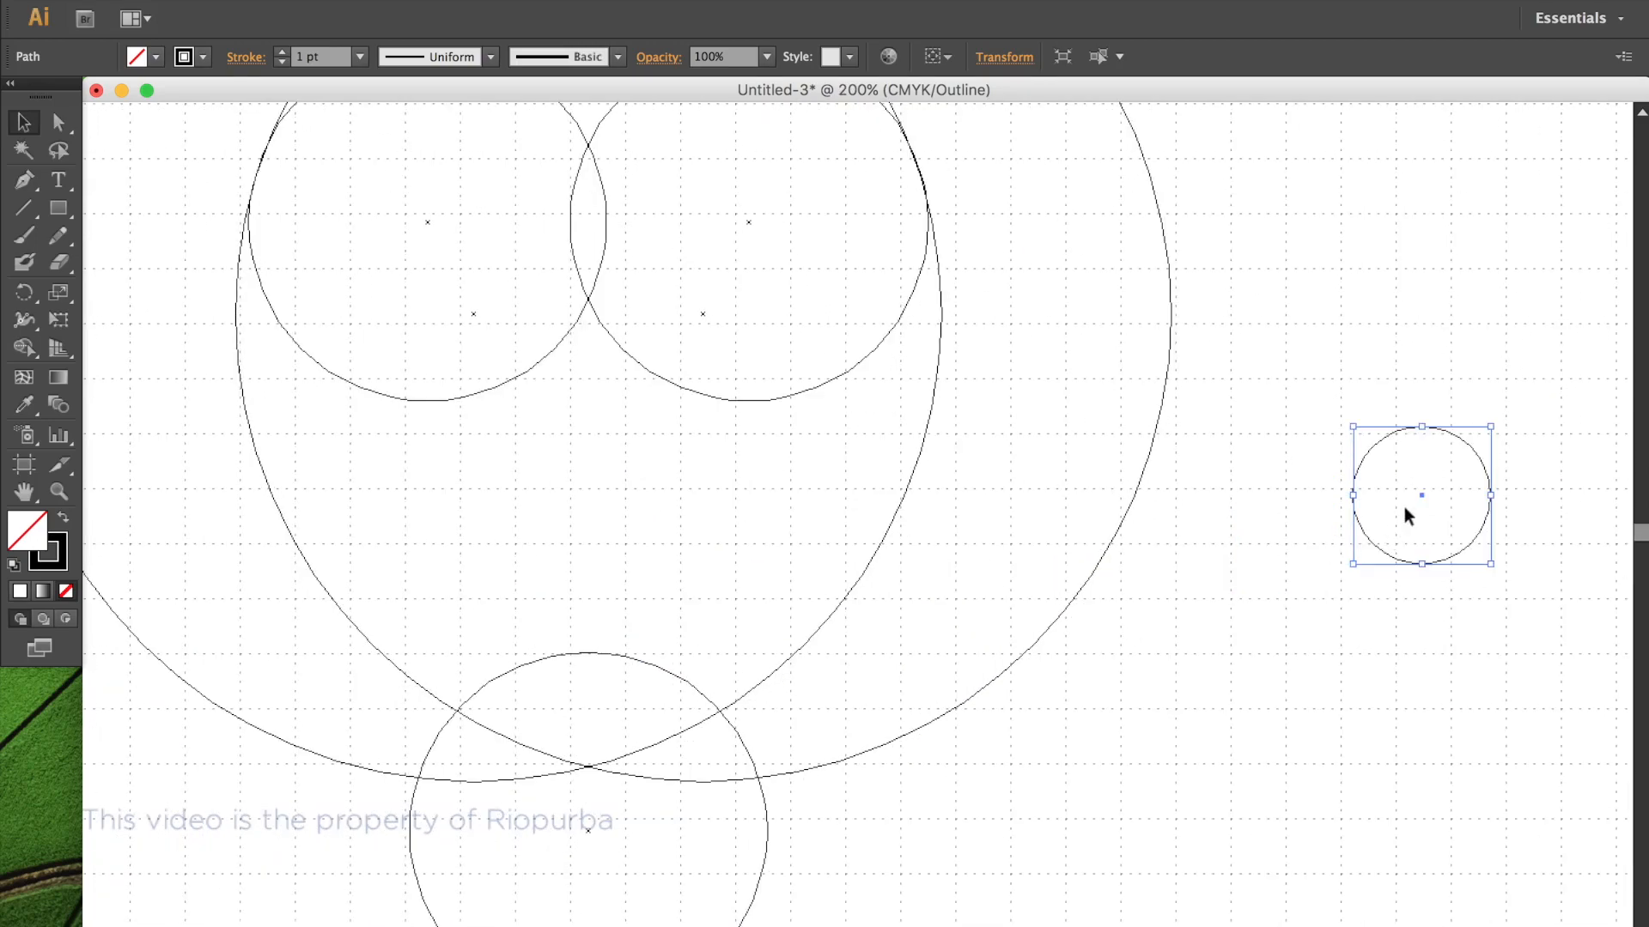
# Nest the smaller circle between the bottom circle and the lower right edge of the large circles' overlap, touching both.
pyautogui.moveTo(1421, 497); pyautogui.dragTo(1422, 498)
pyautogui.moveTo(1072, 500); pyautogui.dragTo(713, 635)
pyautogui.scroll(2, 718, 647)
pyautogui.scroll(3, 713, 636)
pyautogui.moveTo(742, 447); pyautogui.dragTo(748, 523)
pyautogui.scroll(-2, 911, 773)
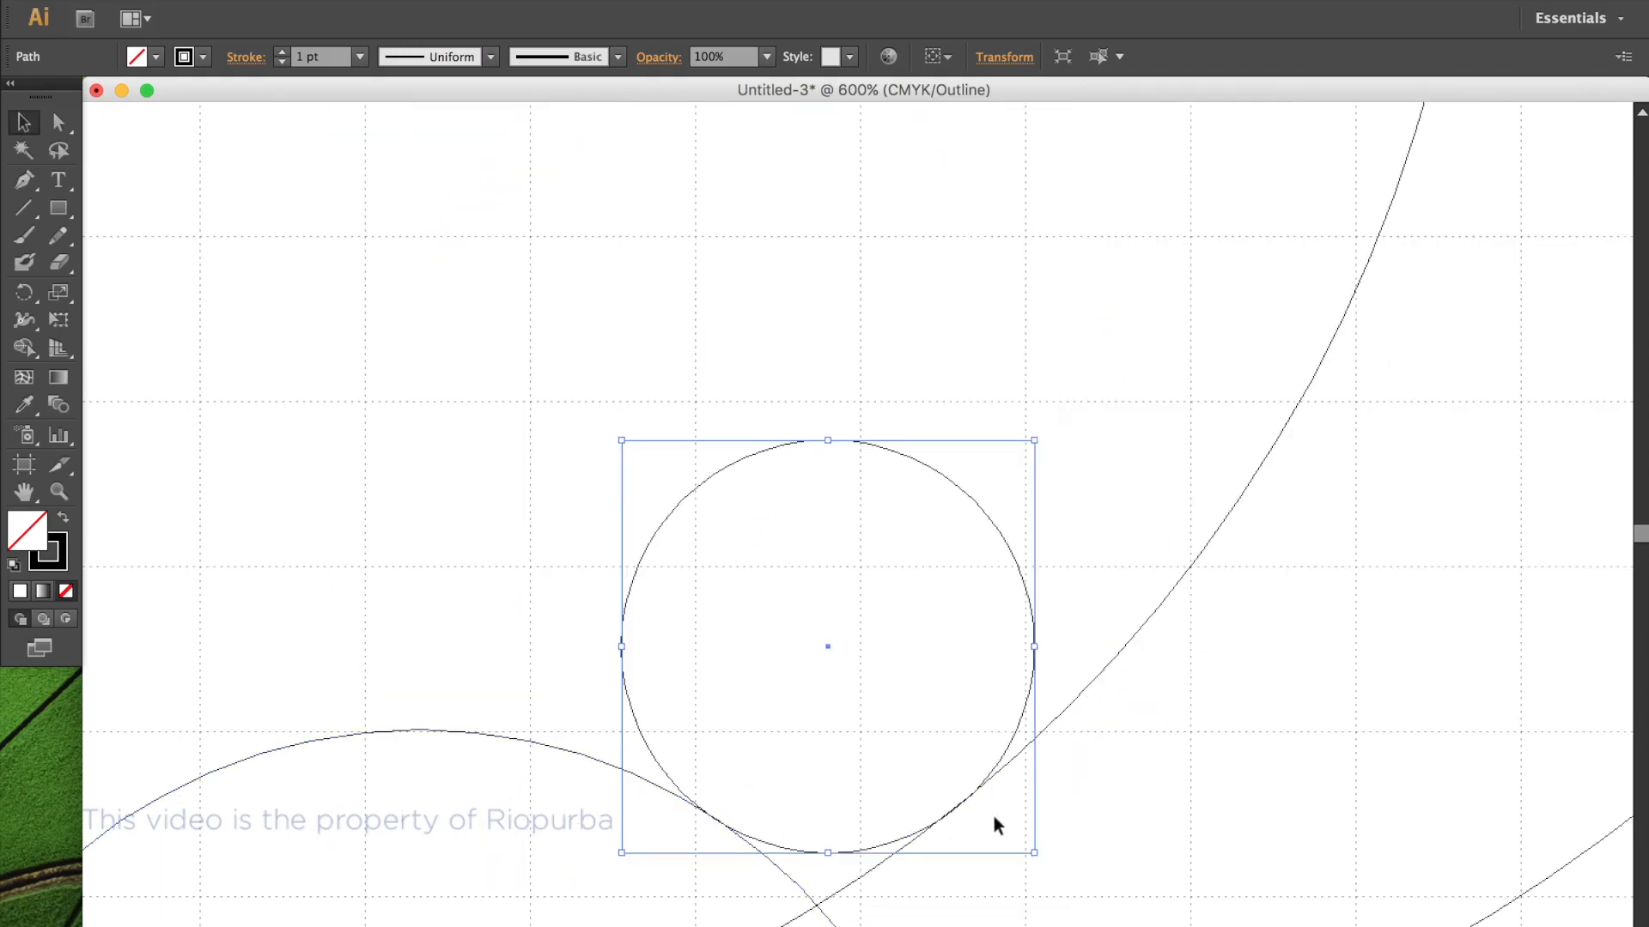
pyautogui.scroll(-2, 959, 812)
pyautogui.scroll(3, 953, 794)
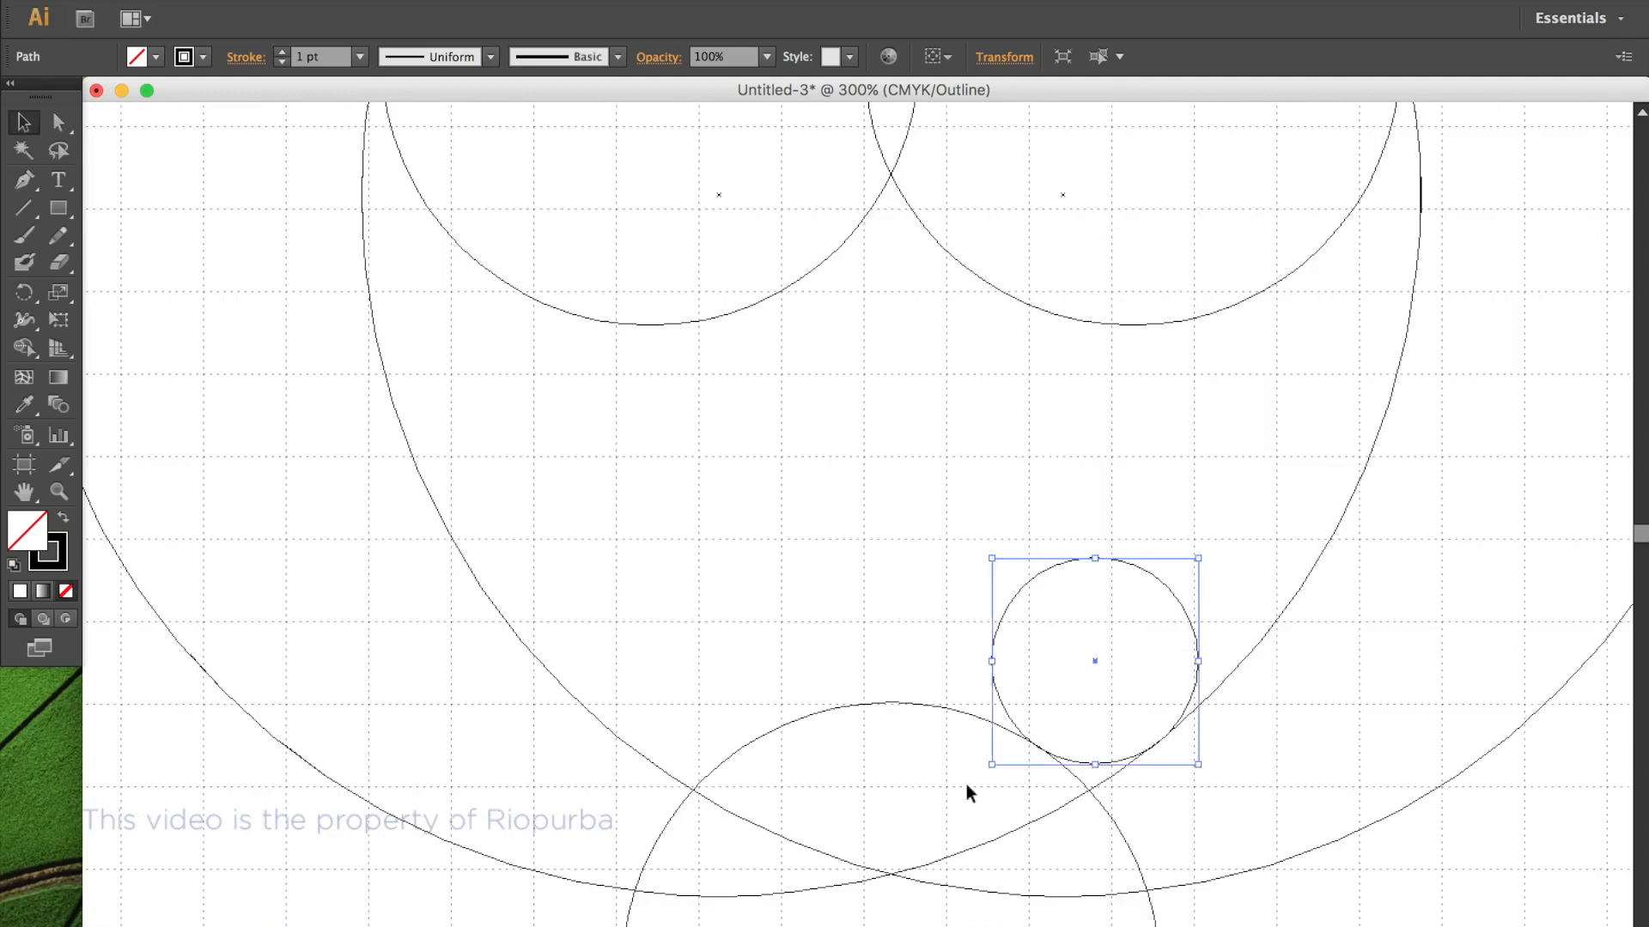
# Duplicate the smaller circle horizontally to the matching place on the left side of the bottom circle.
pyautogui.moveTo(1183, 571); pyautogui.dragTo(360, 563)
pyautogui.scroll(-2, 718, 661)
pyautogui.scroll(-4, 718, 661)
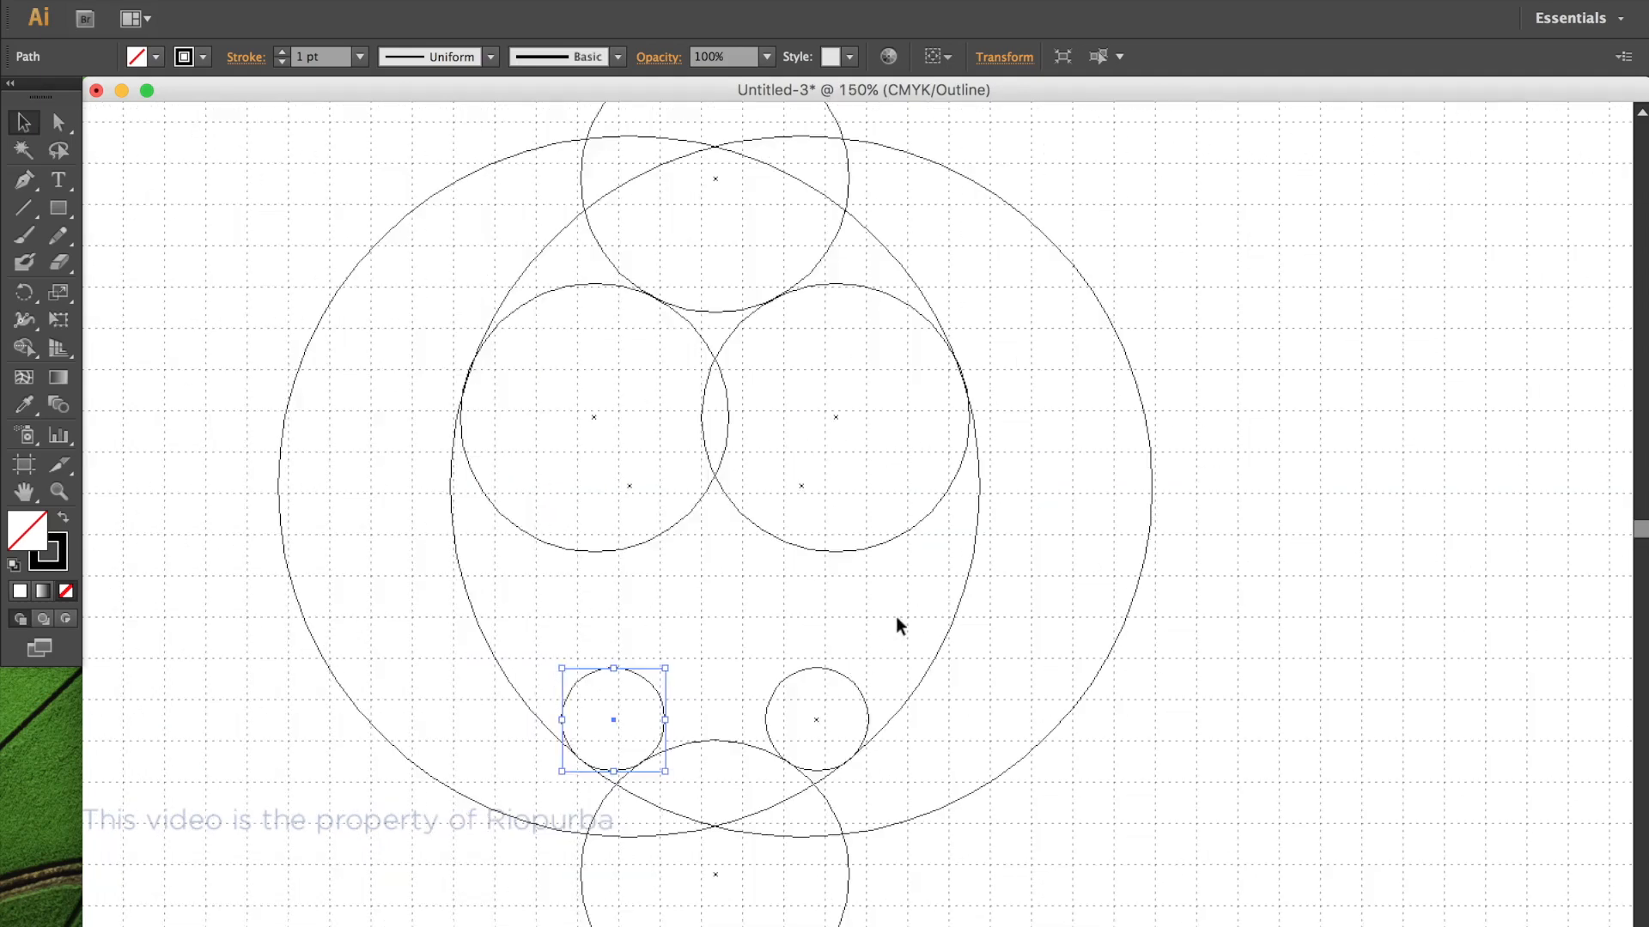
# Copy the right-hand medium circle, paste it in front and move the copy straight down.
pyautogui.hscroll(2, 895, 616)
pyautogui.scroll(1, 895, 616)
pyautogui.click(780, 306)
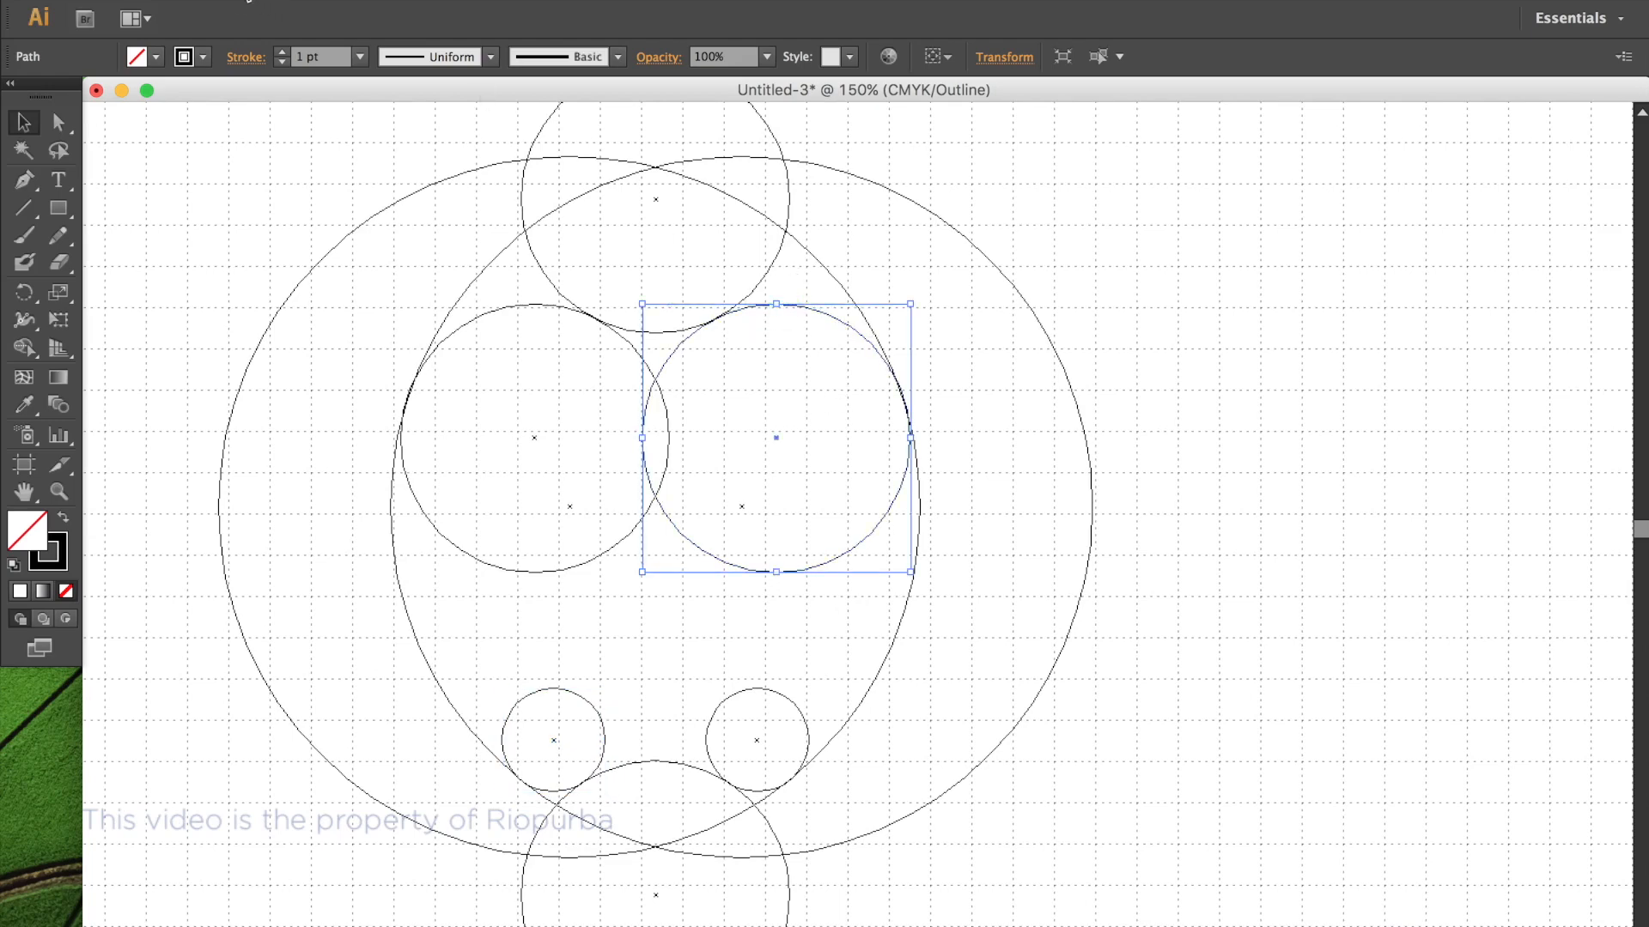
pyautogui.click(248, 2)
pyautogui.click(236, 91)
pyautogui.click(236, 3)
pyautogui.click(261, 134)
pyautogui.moveTo(771, 437); pyautogui.dragTo(776, 524)
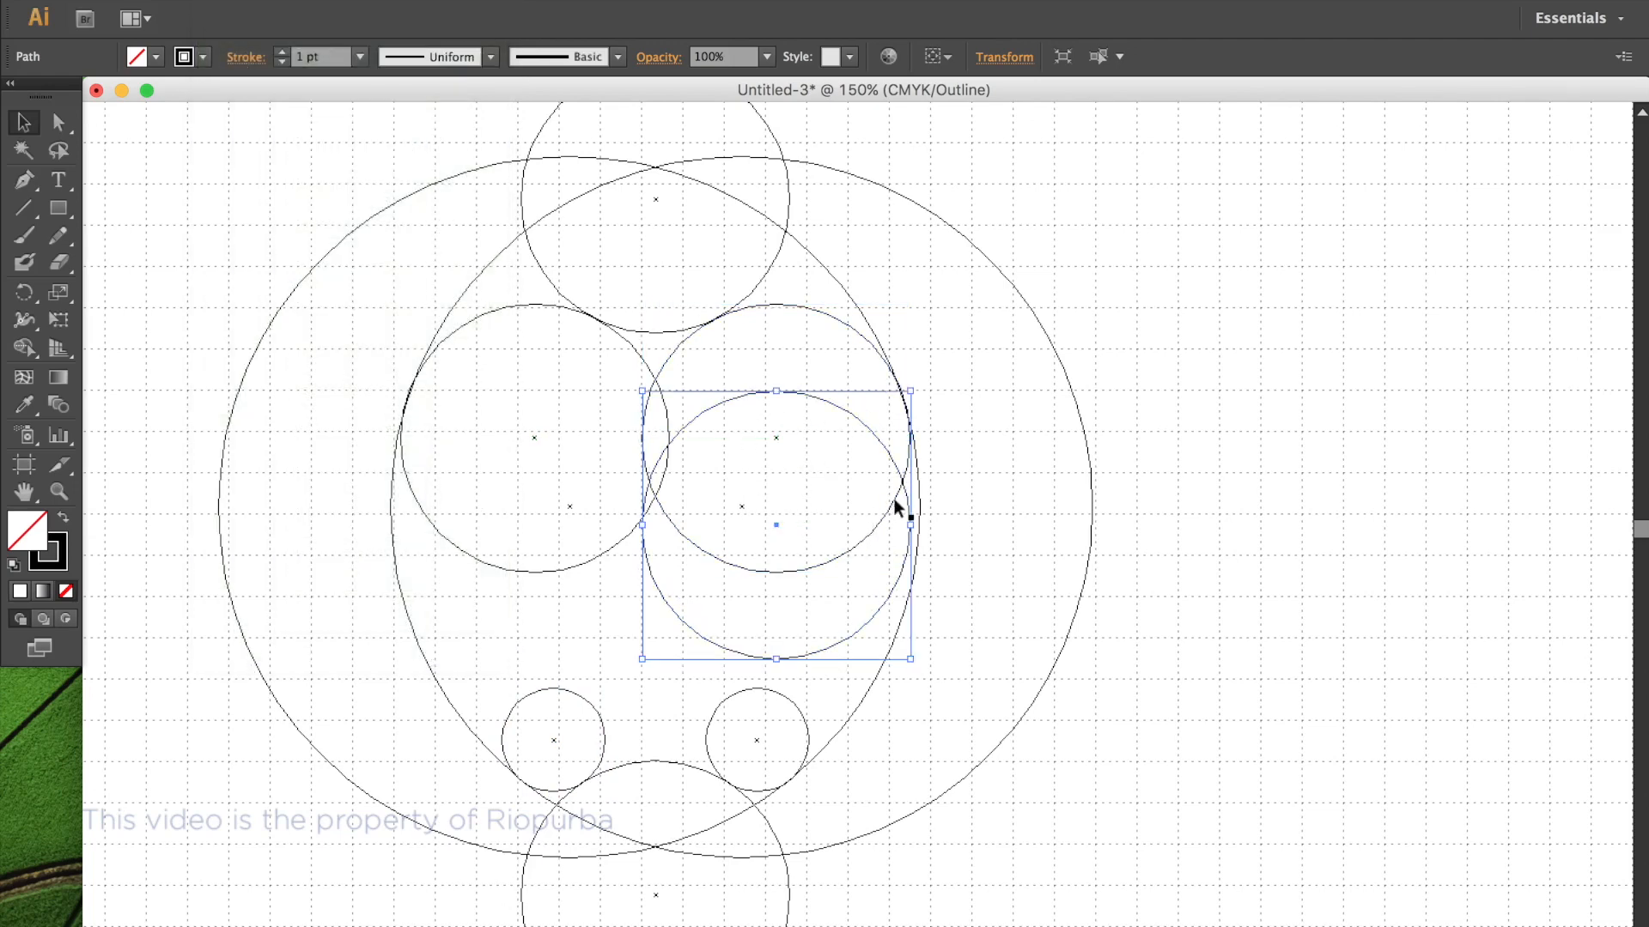
# Try to align the copied circle vertically by centre with the right large circle.
pyautogui.keyDown('shift'); pyautogui.click(1092, 460); pyautogui.keyUp('shift')
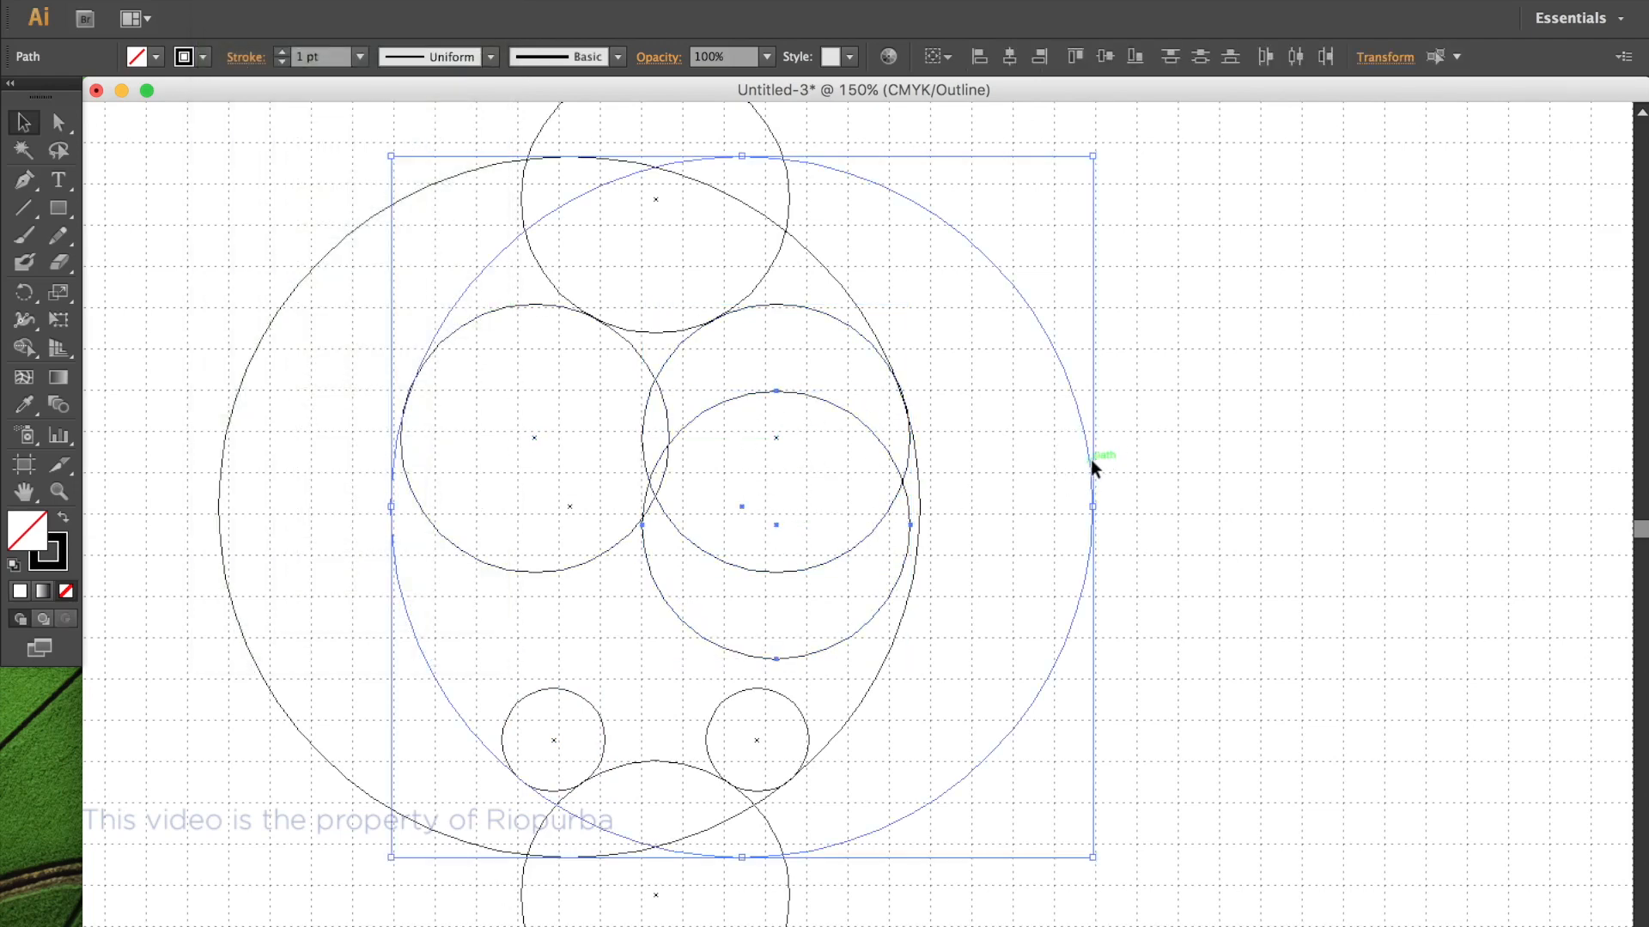
pyautogui.click(950, 60)
pyautogui.click(952, 83)
pyautogui.click(1108, 55)
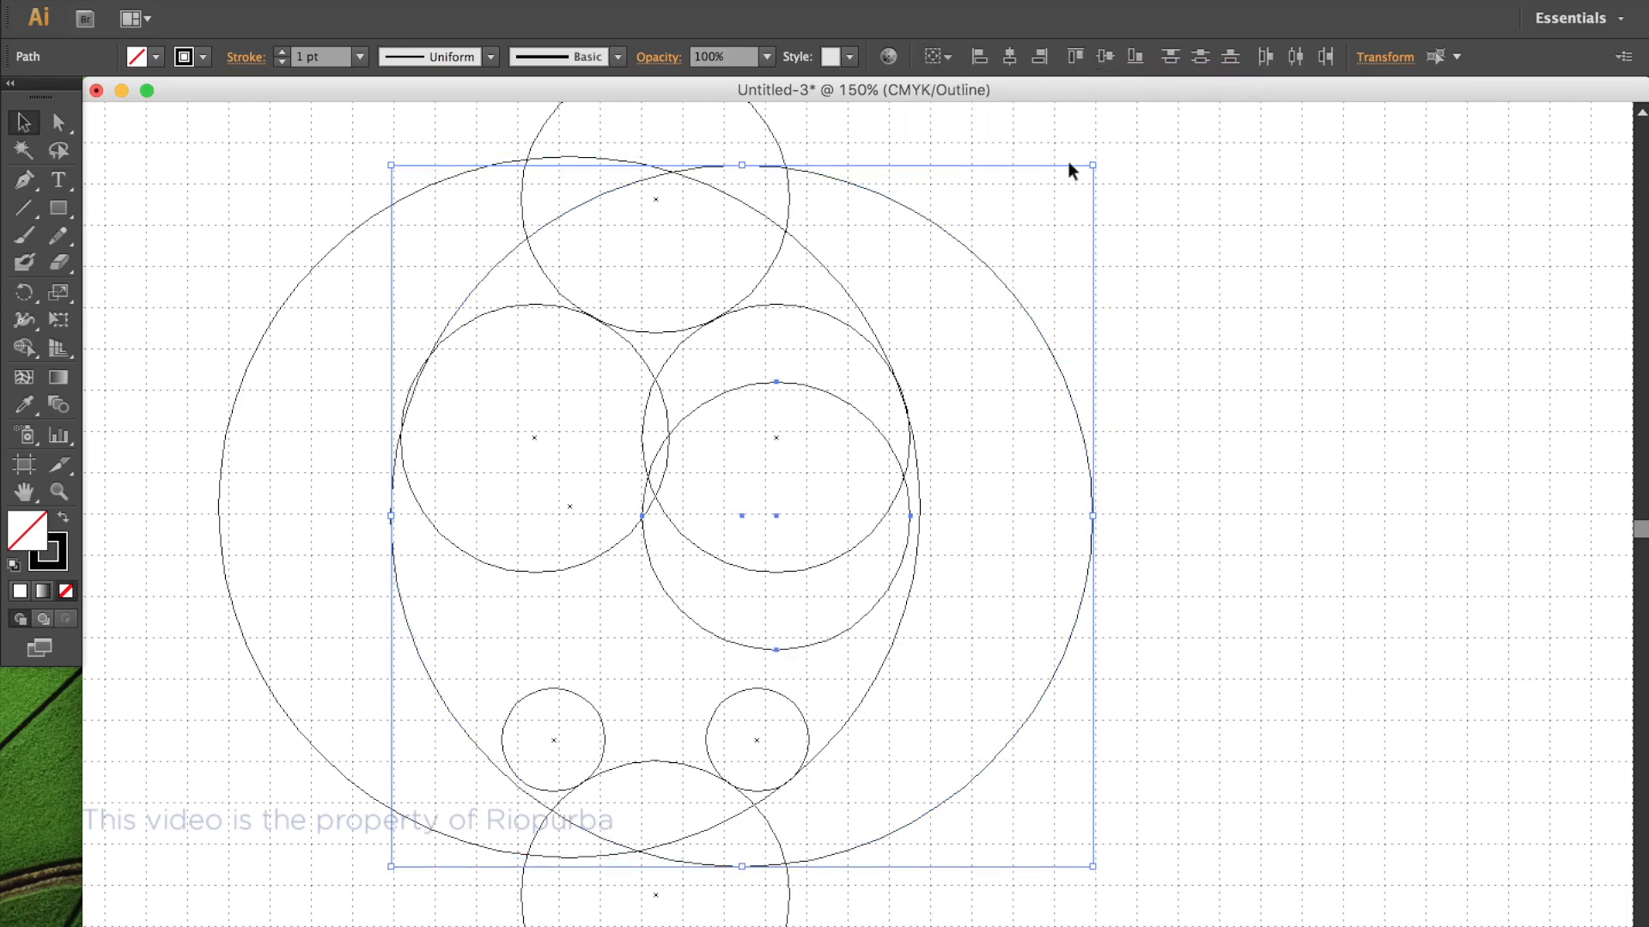
pyautogui.press('super+z')
# Align the copied circle's vertical centre to the right large circle, using the large circle as key object.
pyautogui.click(991, 516)
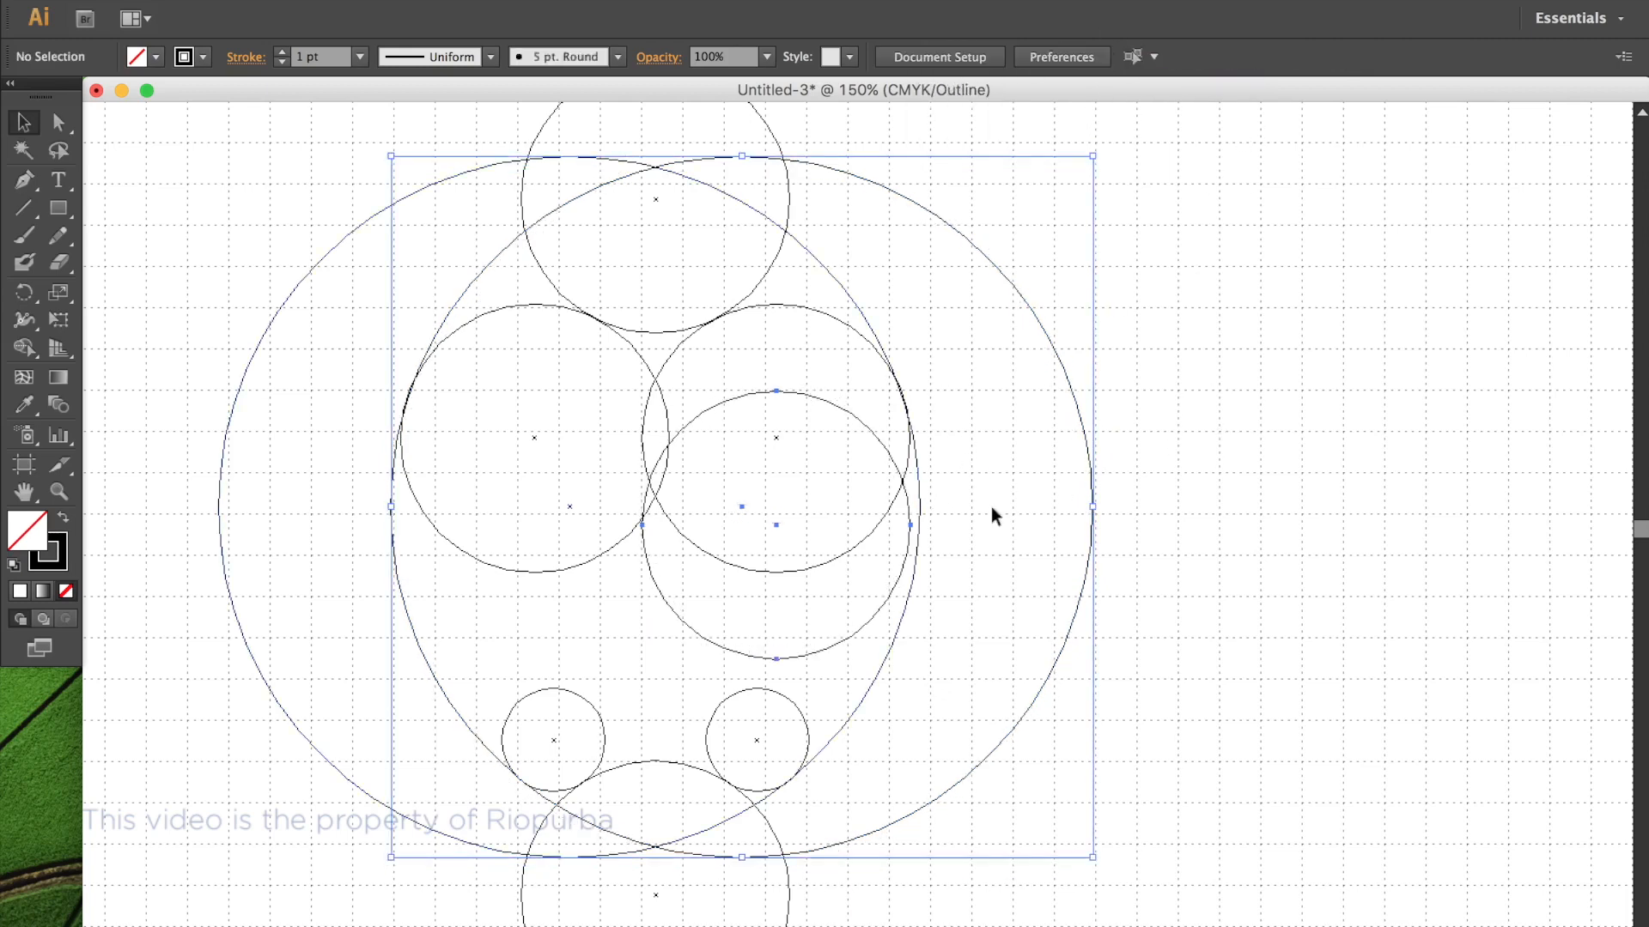
pyautogui.click(908, 510)
pyautogui.keyDown('shift'); pyautogui.click(1076, 432); pyautogui.keyUp('shift')
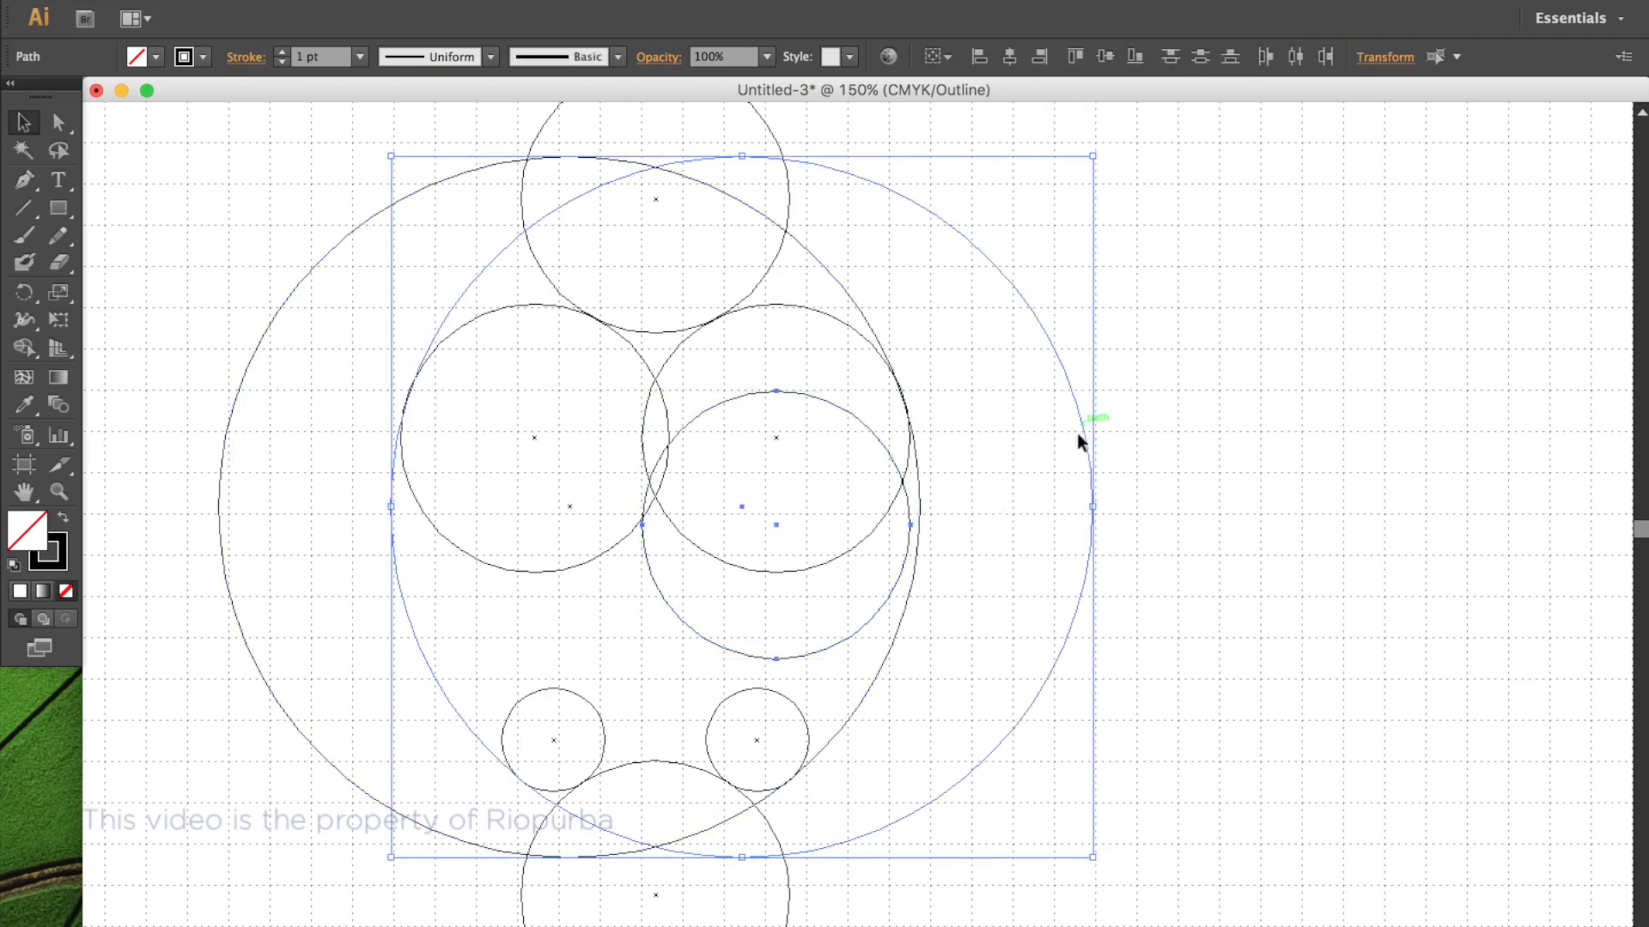
pyautogui.click(1022, 300)
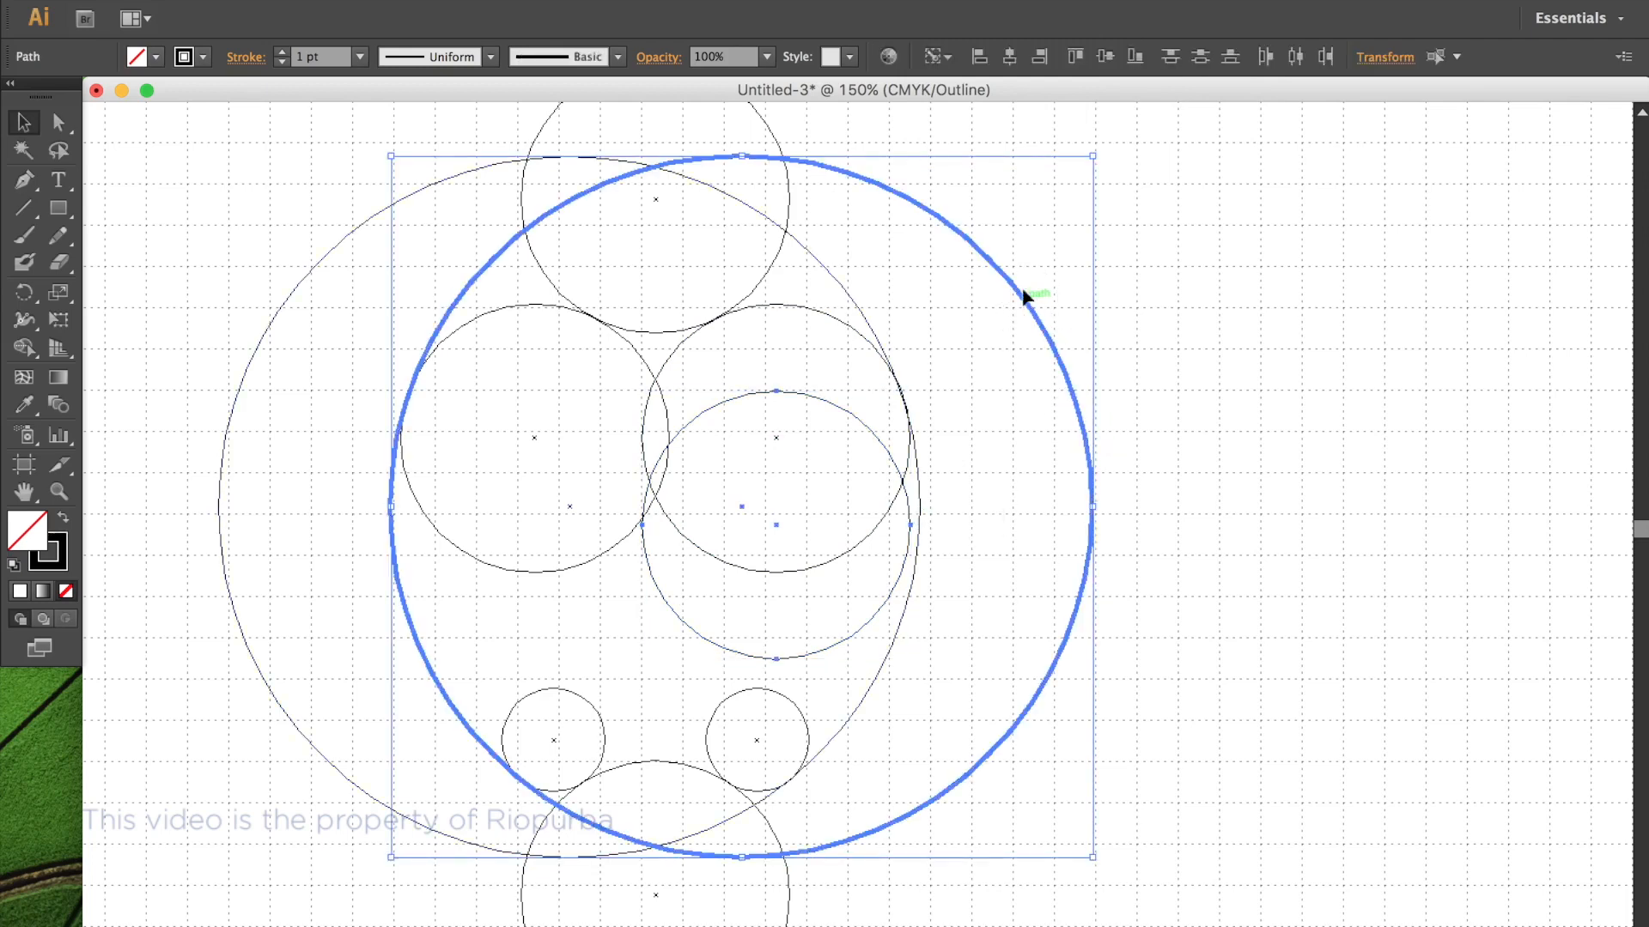
pyautogui.click(1095, 55)
pyautogui.click(991, 417)
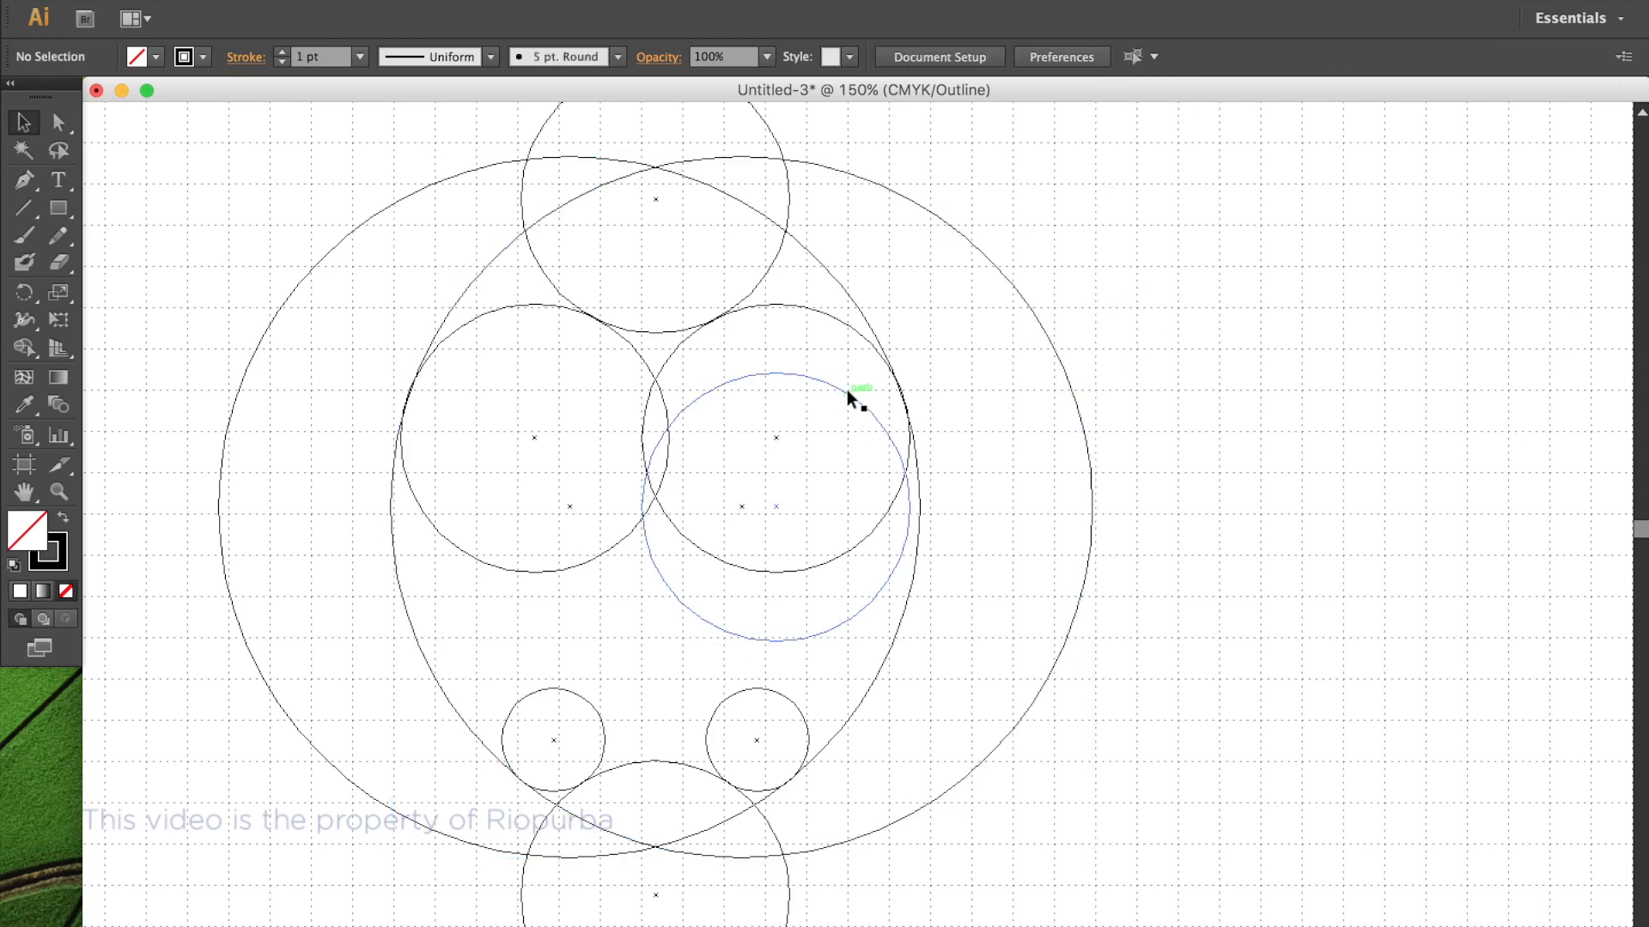
# Shift the aligned circle horizontally to the right until its edge meets the right large circle's outer edge.
pyautogui.moveTo(849, 392); pyautogui.dragTo(987, 393)
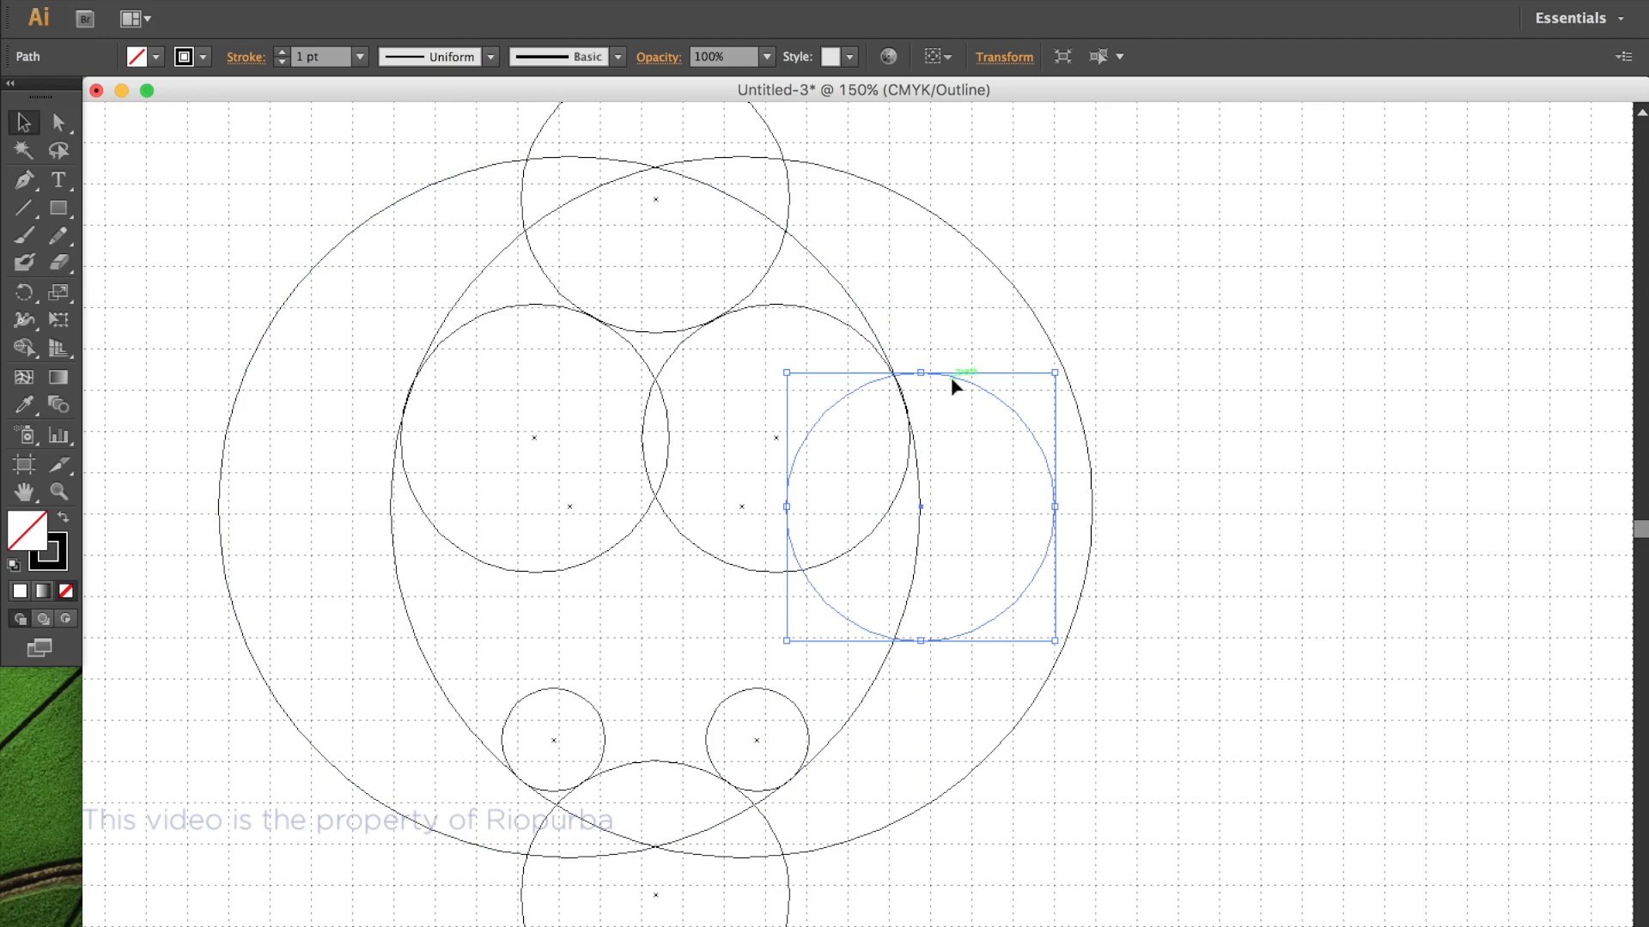
pyautogui.hotkey('shift', 'Right')
pyautogui.hotkey('shift', 'Right')
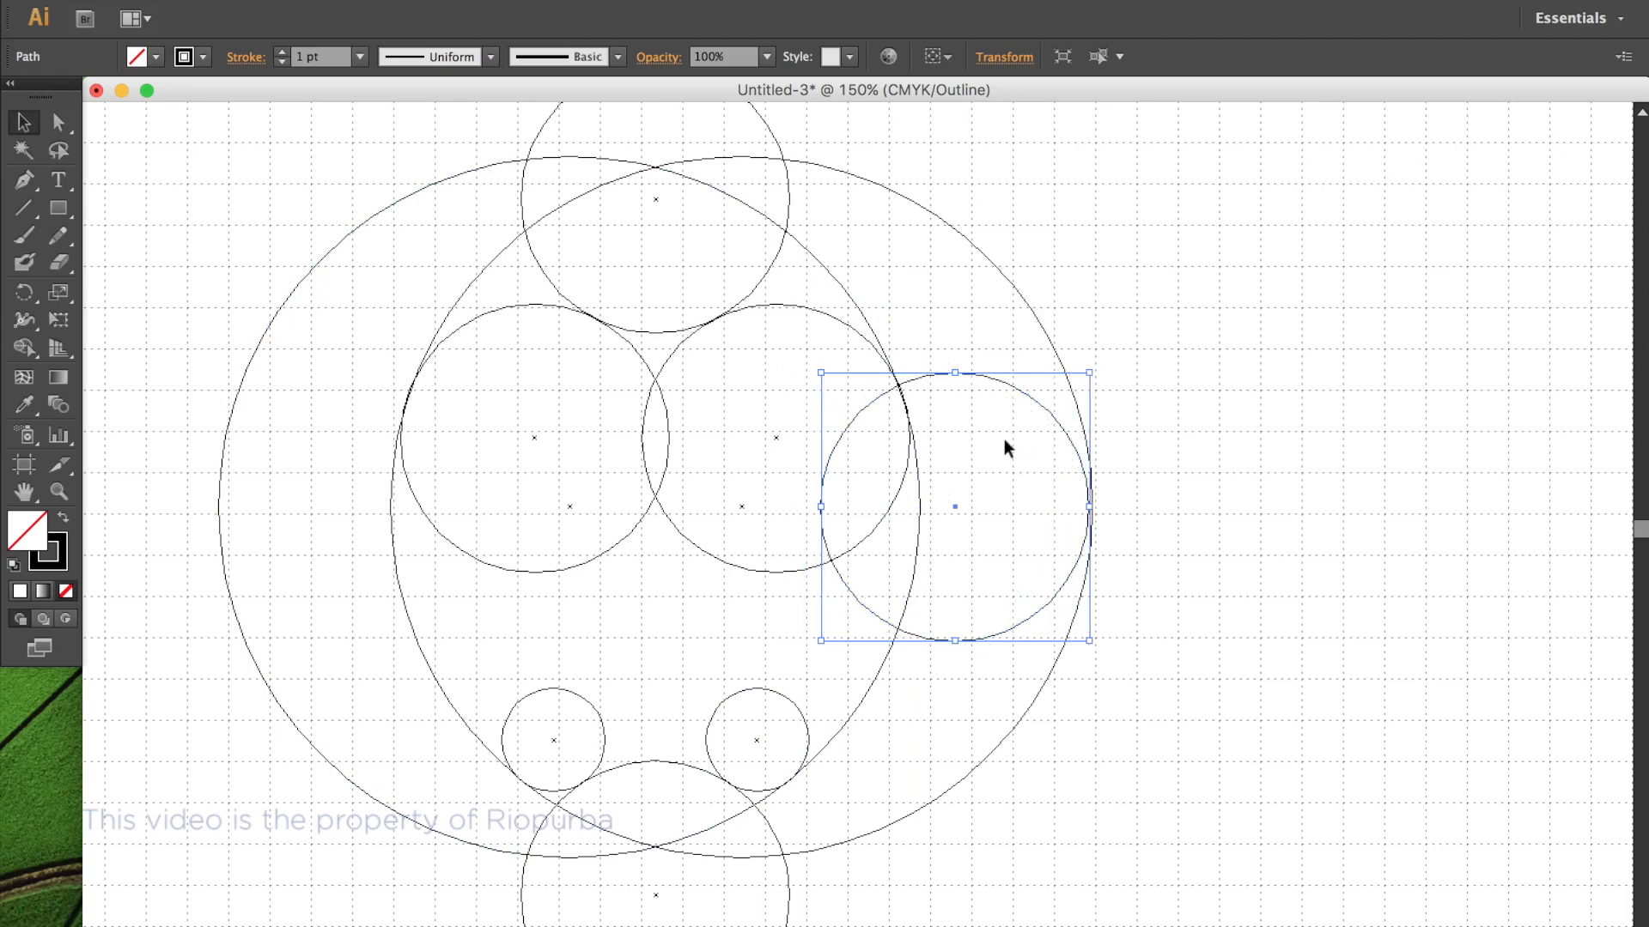
# Select all the logo circles and cut away the upper right regions and the right-hand bite with the Shape Builder.
pyautogui.moveTo(1165, 440); pyautogui.dragTo(1228, 442)
pyautogui.scroll(-1, 1323, 443)
pyautogui.moveTo(449, 177); pyautogui.dragTo(1247, 846)
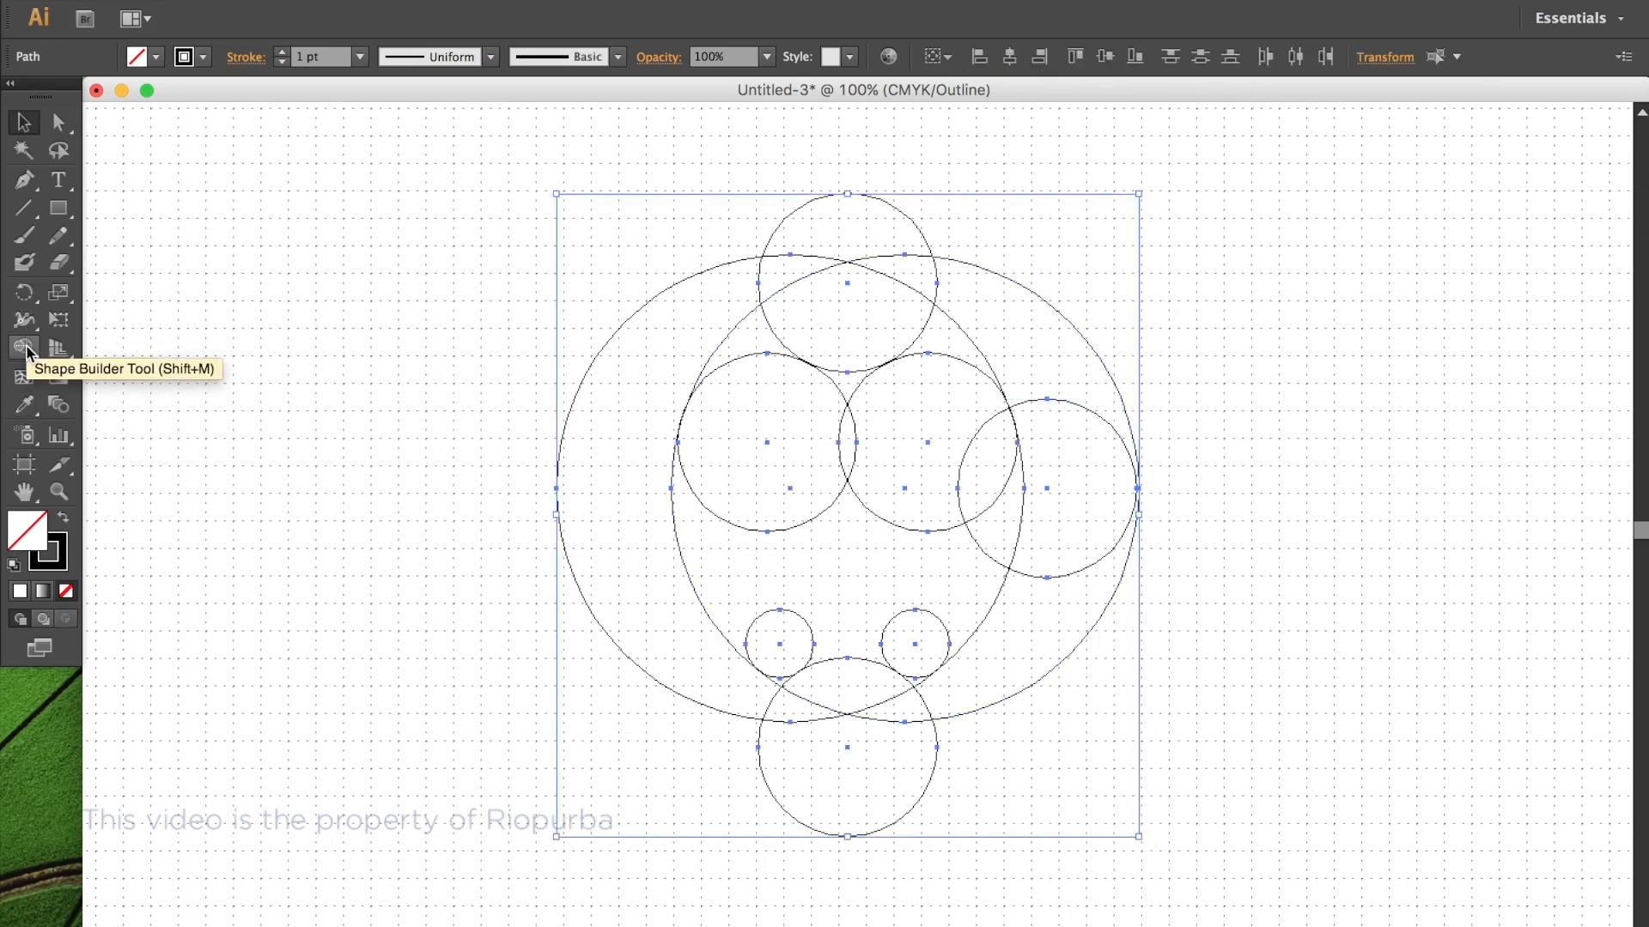
pyautogui.click(25, 349)
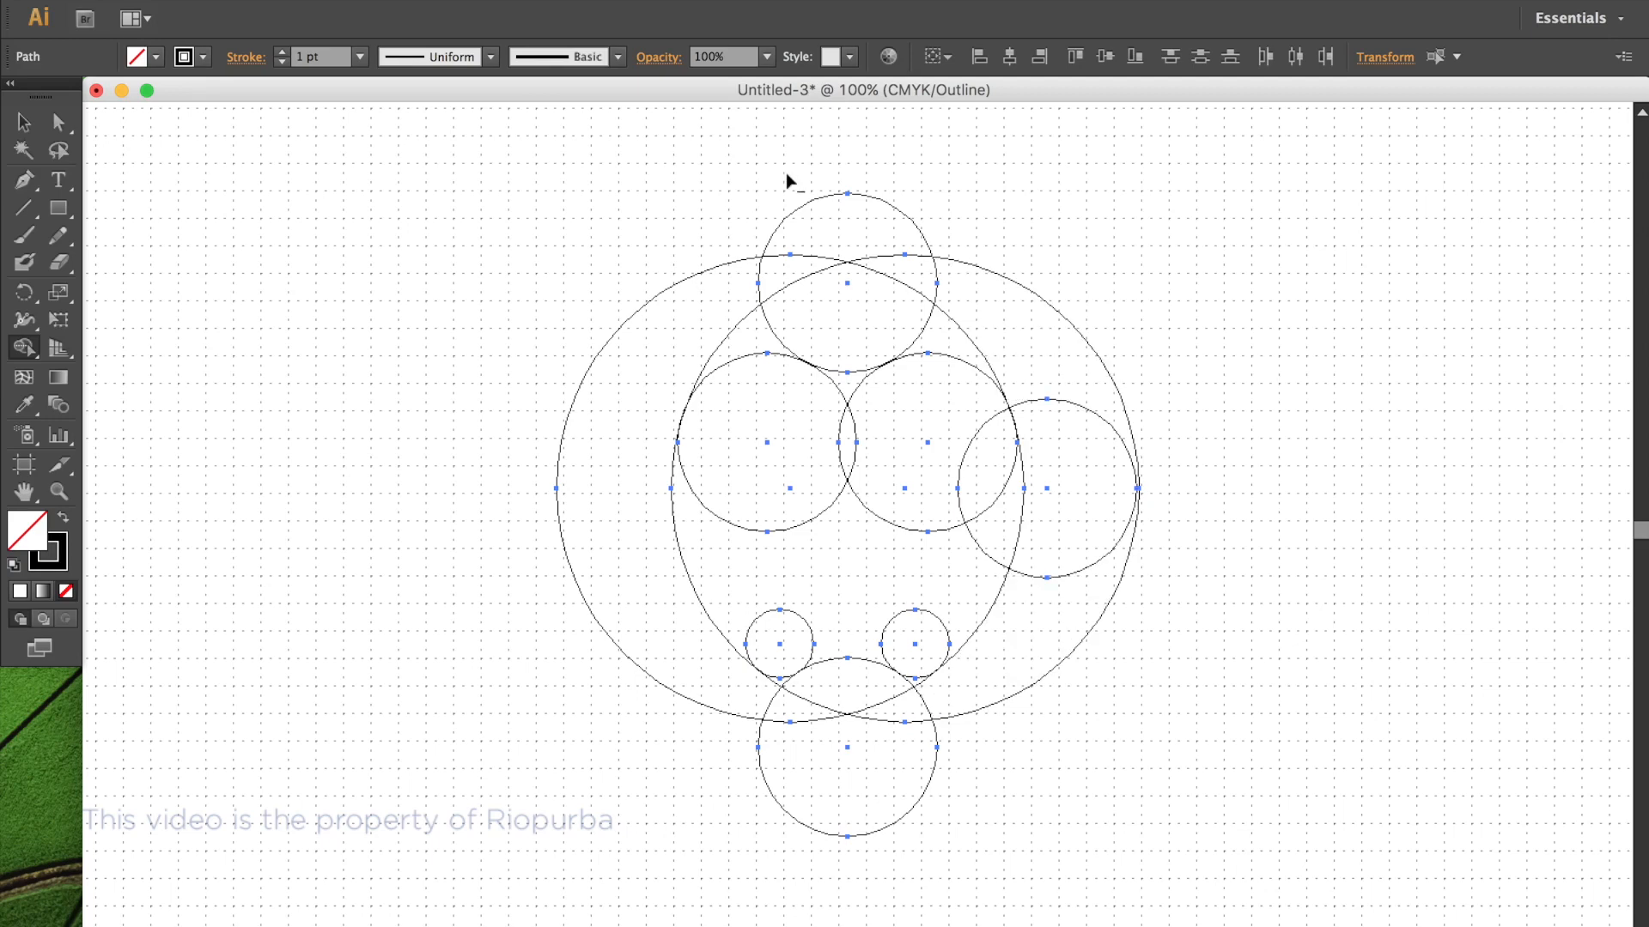
pyautogui.moveTo(785, 172)
pyautogui.mouseDown()
pyautogui.moveTo(866, 249)
pyautogui.moveTo(1004, 330)
pyautogui.mouseUp()
pyautogui.moveTo(1280, 525); pyautogui.dragTo(992, 481)
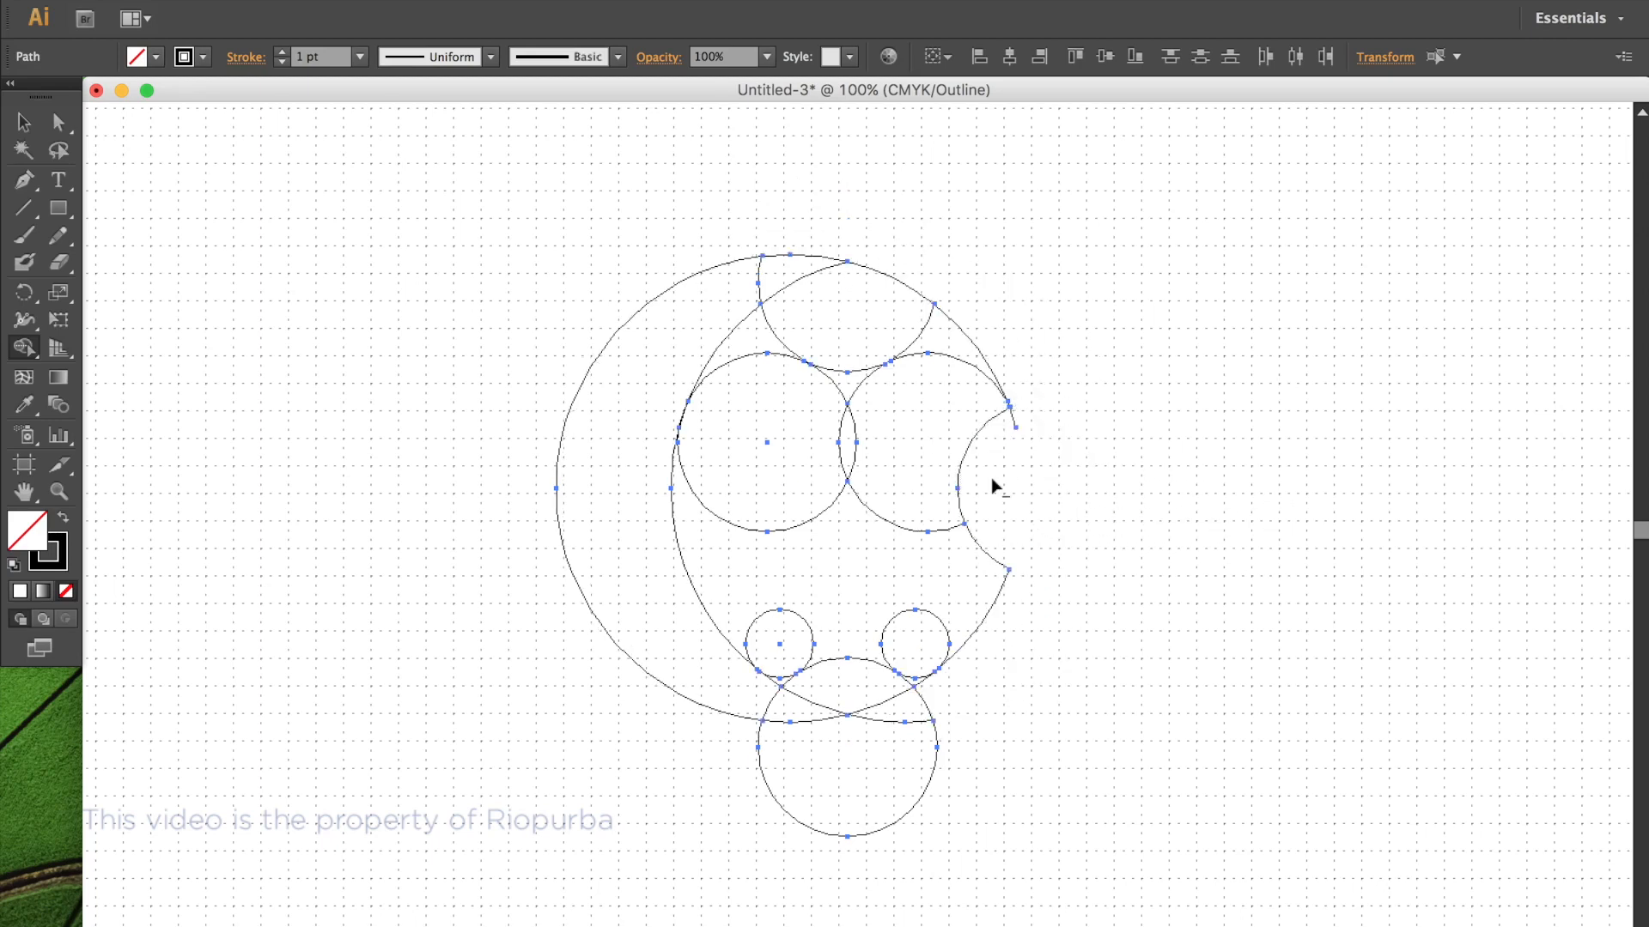
pyautogui.keyDown('alt'); pyautogui.click(1018, 415); pyautogui.keyUp('alt')
# Remove the leftover regions outside the apple outline on the left, top and bottom with the Shape Builder.
pyautogui.moveTo(942, 200); pyautogui.dragTo(703, 346)
pyautogui.moveTo(846, 277)
pyautogui.mouseDown()
pyautogui.moveTo(1002, 357)
pyautogui.moveTo(1053, 353)
pyautogui.mouseUp()
pyautogui.moveTo(992, 881)
pyautogui.mouseDown()
pyautogui.moveTo(827, 710)
pyautogui.moveTo(781, 685)
pyautogui.mouseUp()
pyautogui.moveTo(889, 788); pyautogui.dragTo(917, 686)
# Merge all remaining inner regions into one apple body shape and inspect its outline.
pyautogui.moveTo(845, 381)
pyautogui.mouseDown()
pyautogui.moveTo(856, 566)
pyautogui.moveTo(911, 655)
pyautogui.mouseUp()
pyautogui.click(781, 639)
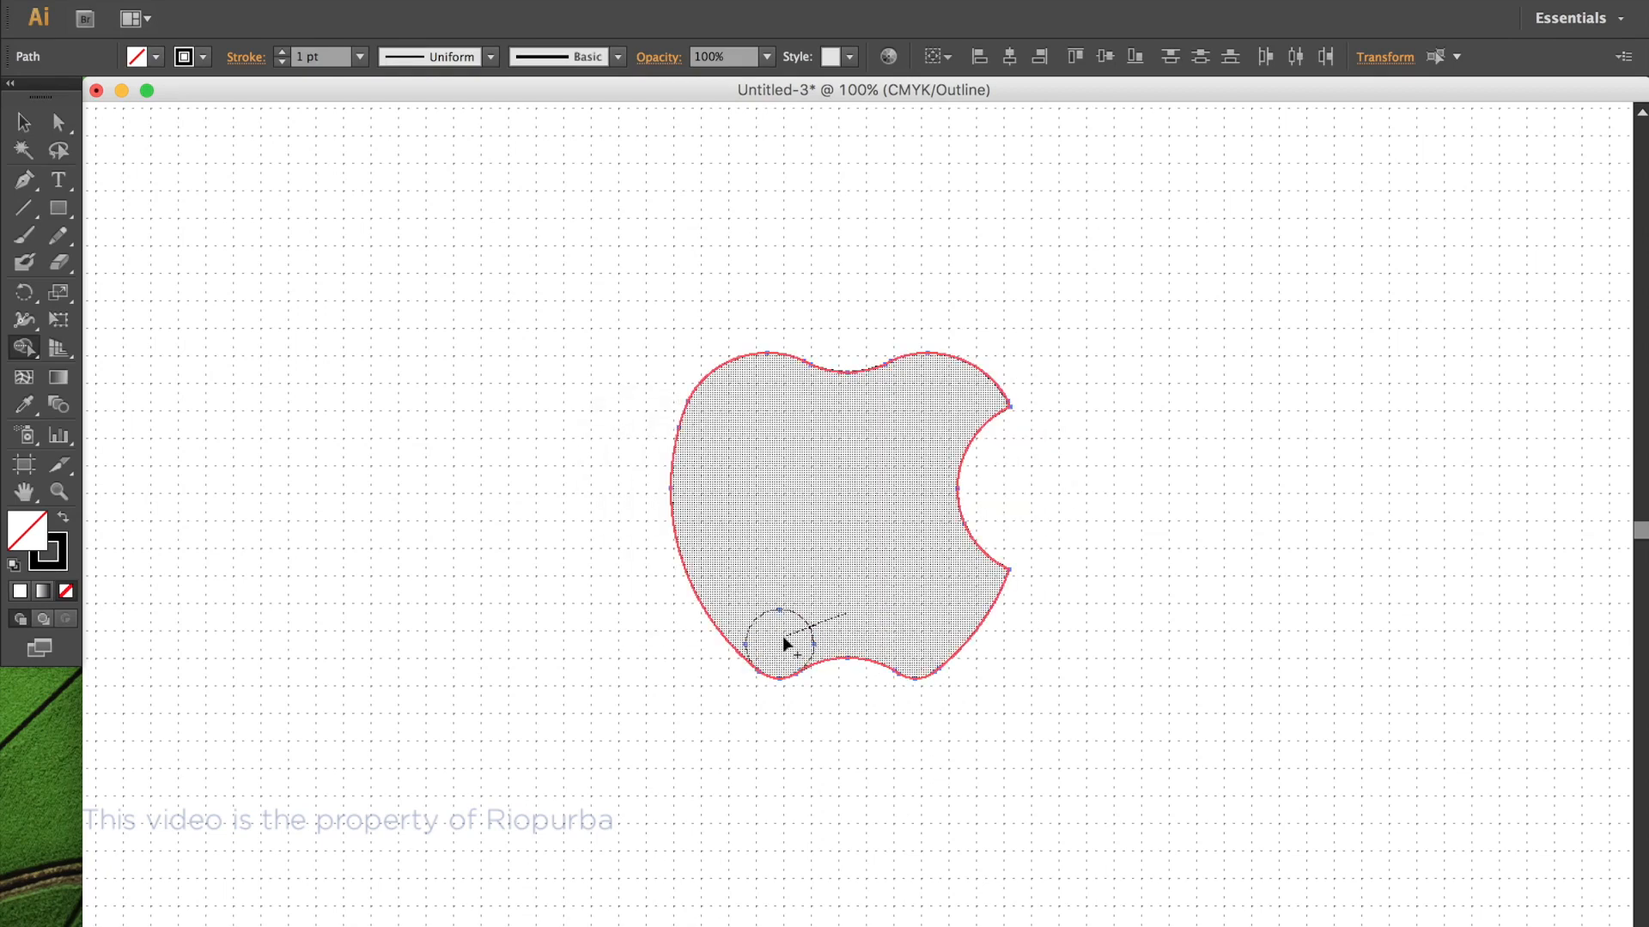
pyautogui.moveTo(1241, 523); pyautogui.dragTo(1078, 560)
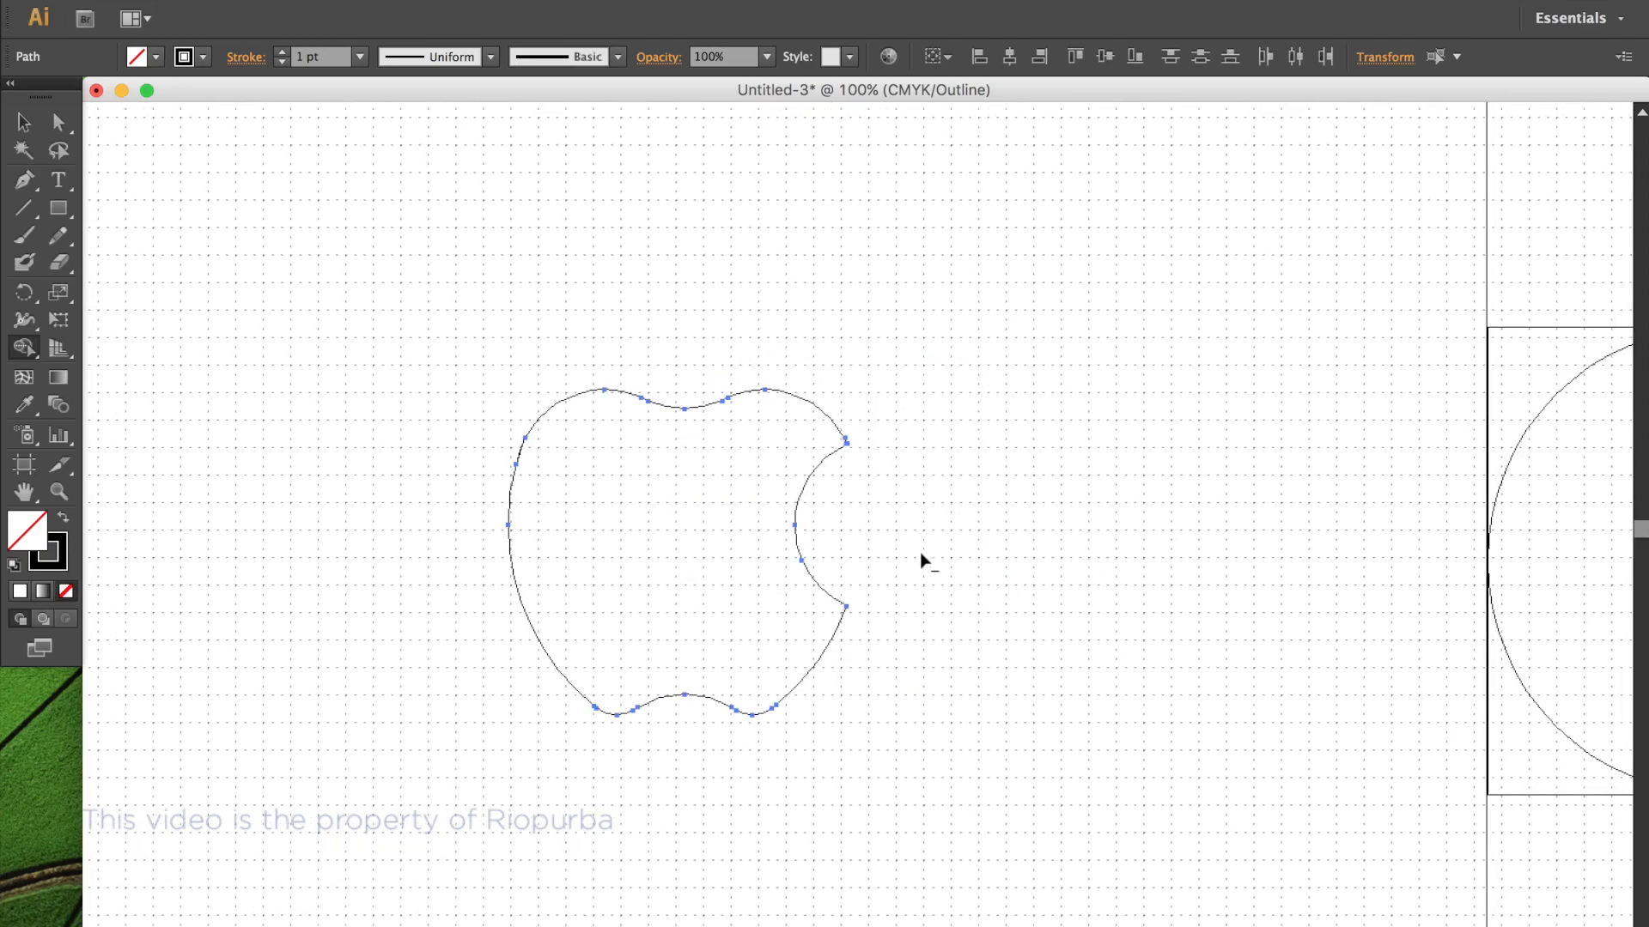
pyautogui.scroll(1, 915, 560)
pyautogui.scroll(-2, 987, 554)
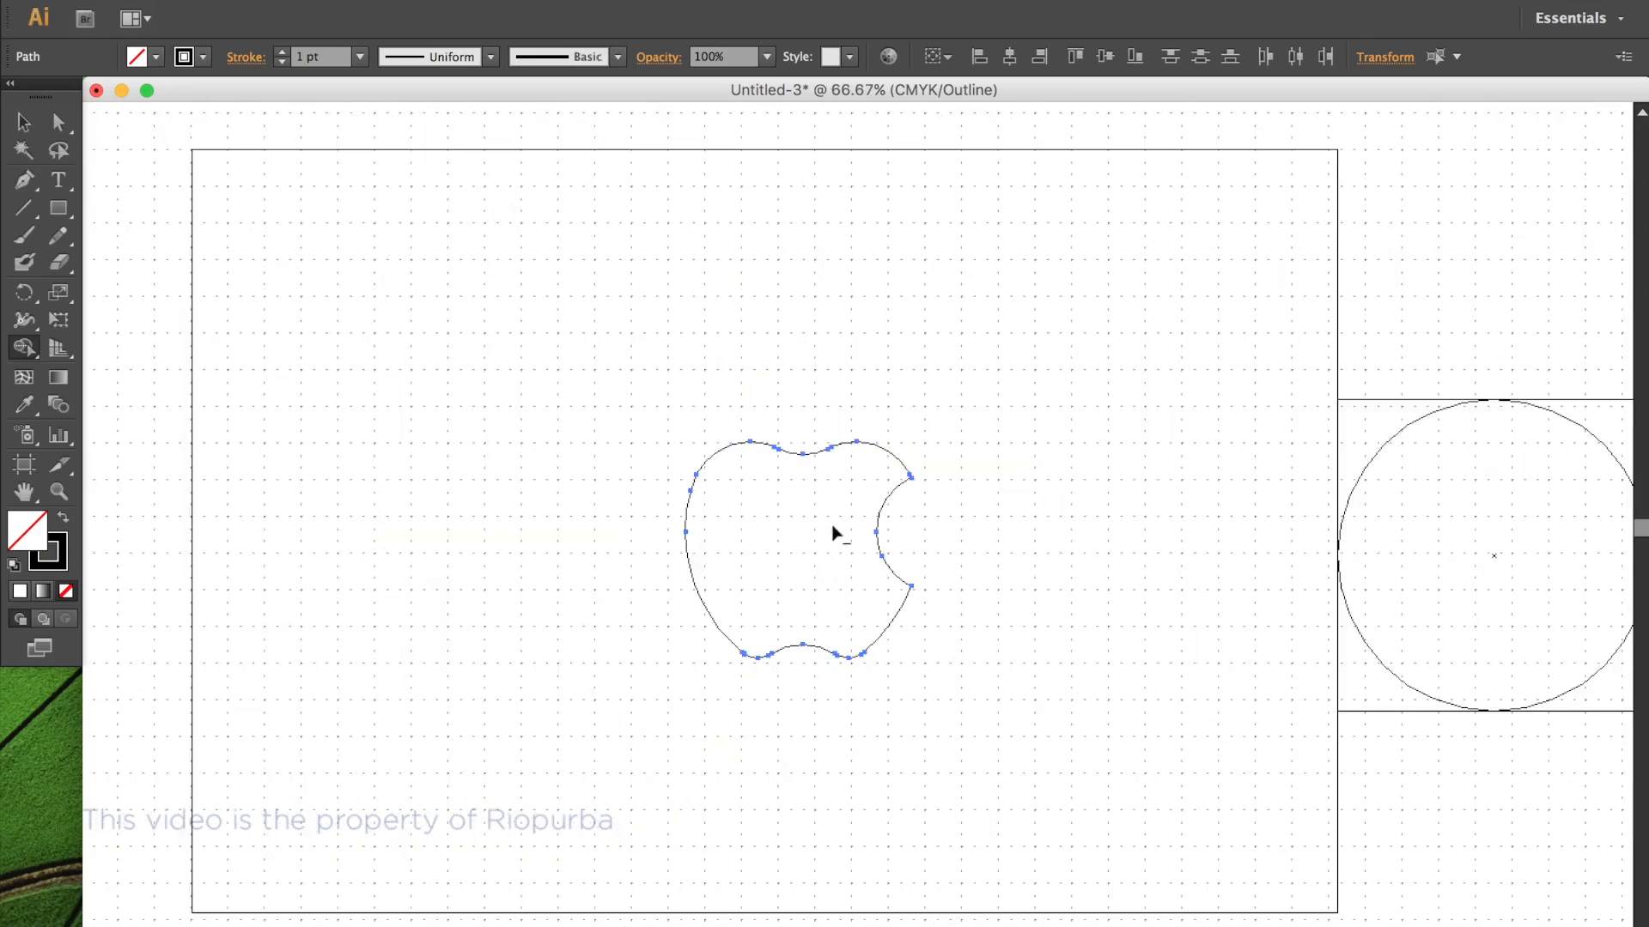
pyautogui.scroll(1, 722, 506)
pyautogui.scroll(4, 721, 506)
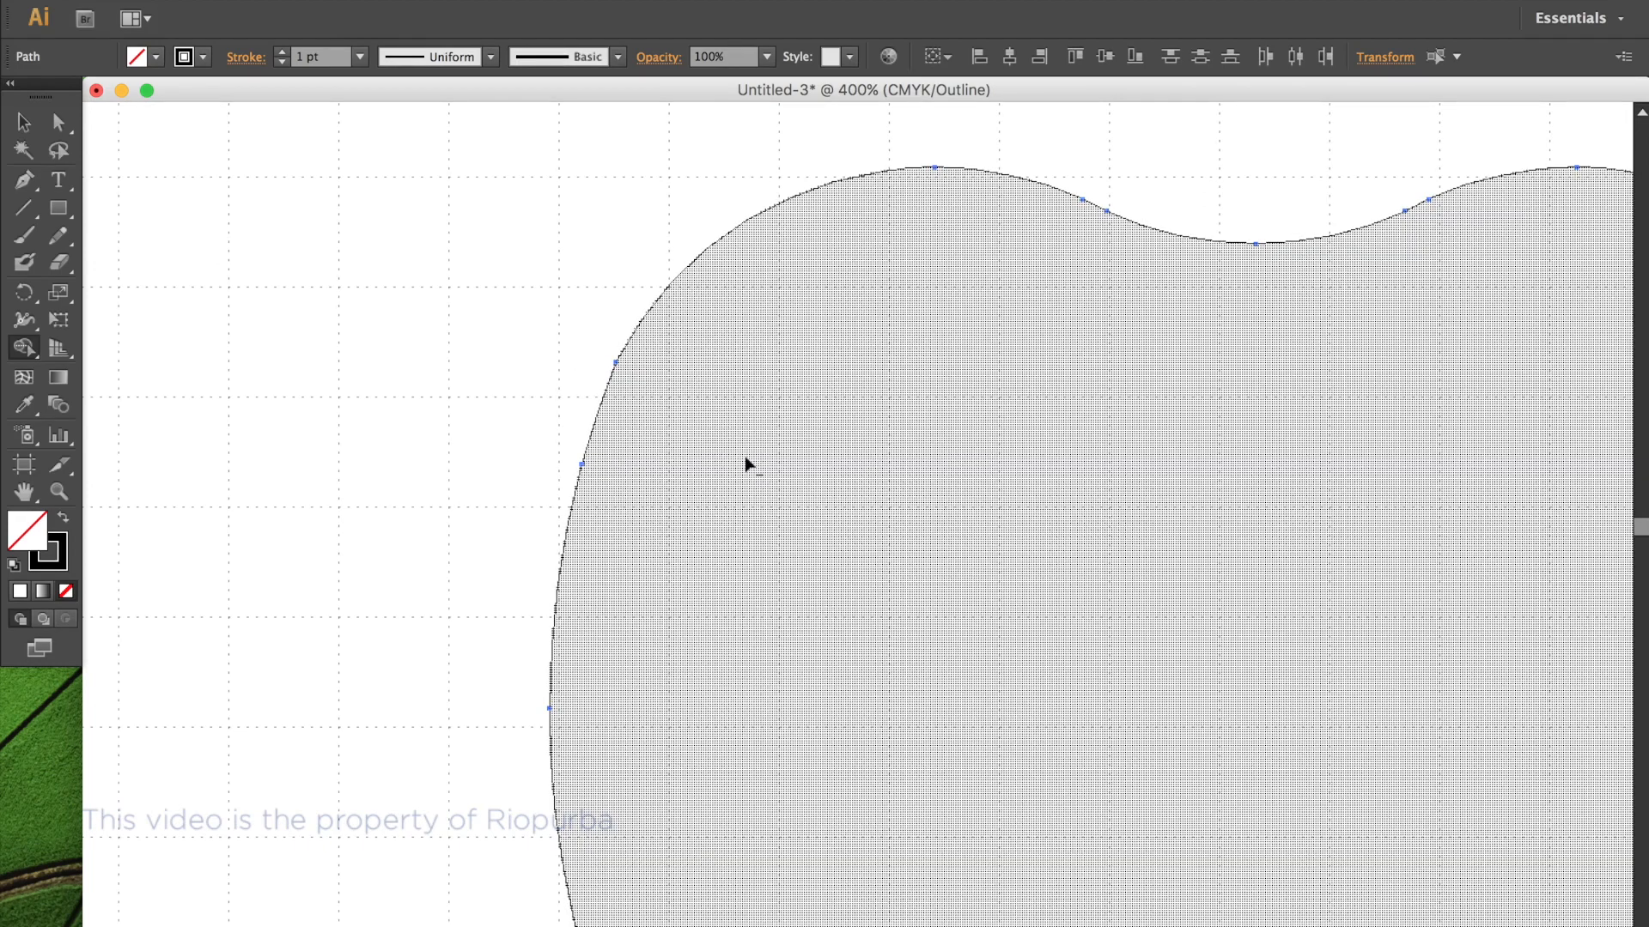
pyautogui.scroll(-3, 744, 461)
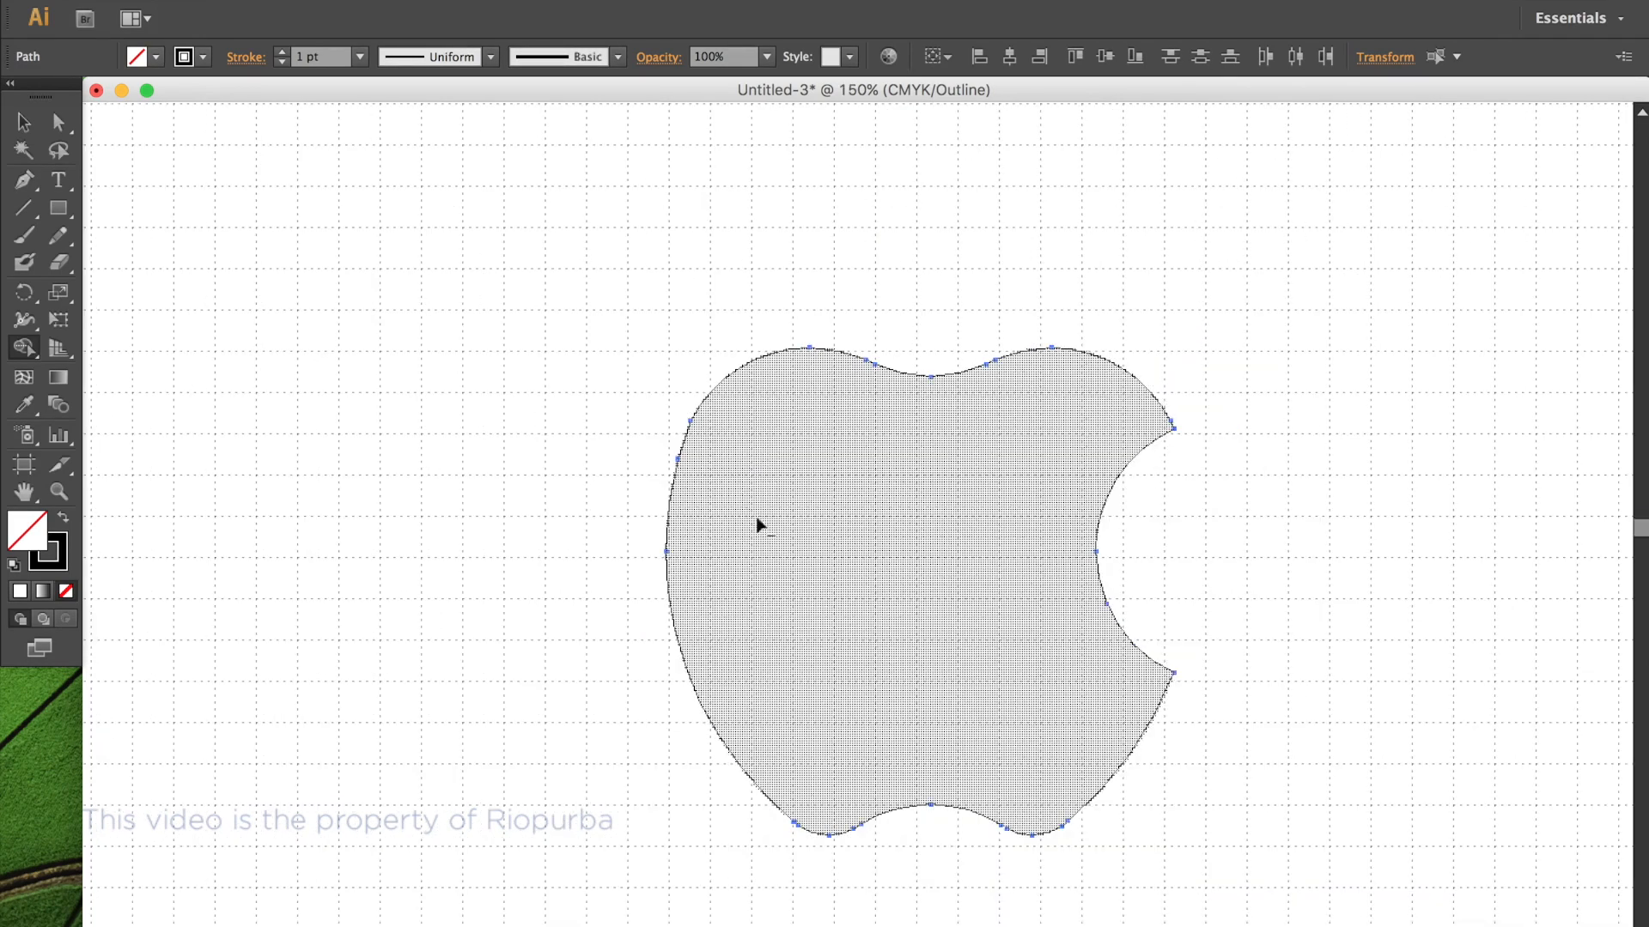
# Duplicate a medium circle from the golden-ratio template and place the copy over the apple's upper right lobe.
pyautogui.scroll(-2, 987, 544)
pyautogui.hscroll(3, 902, 545)
pyautogui.scroll(-1, 858, 543)
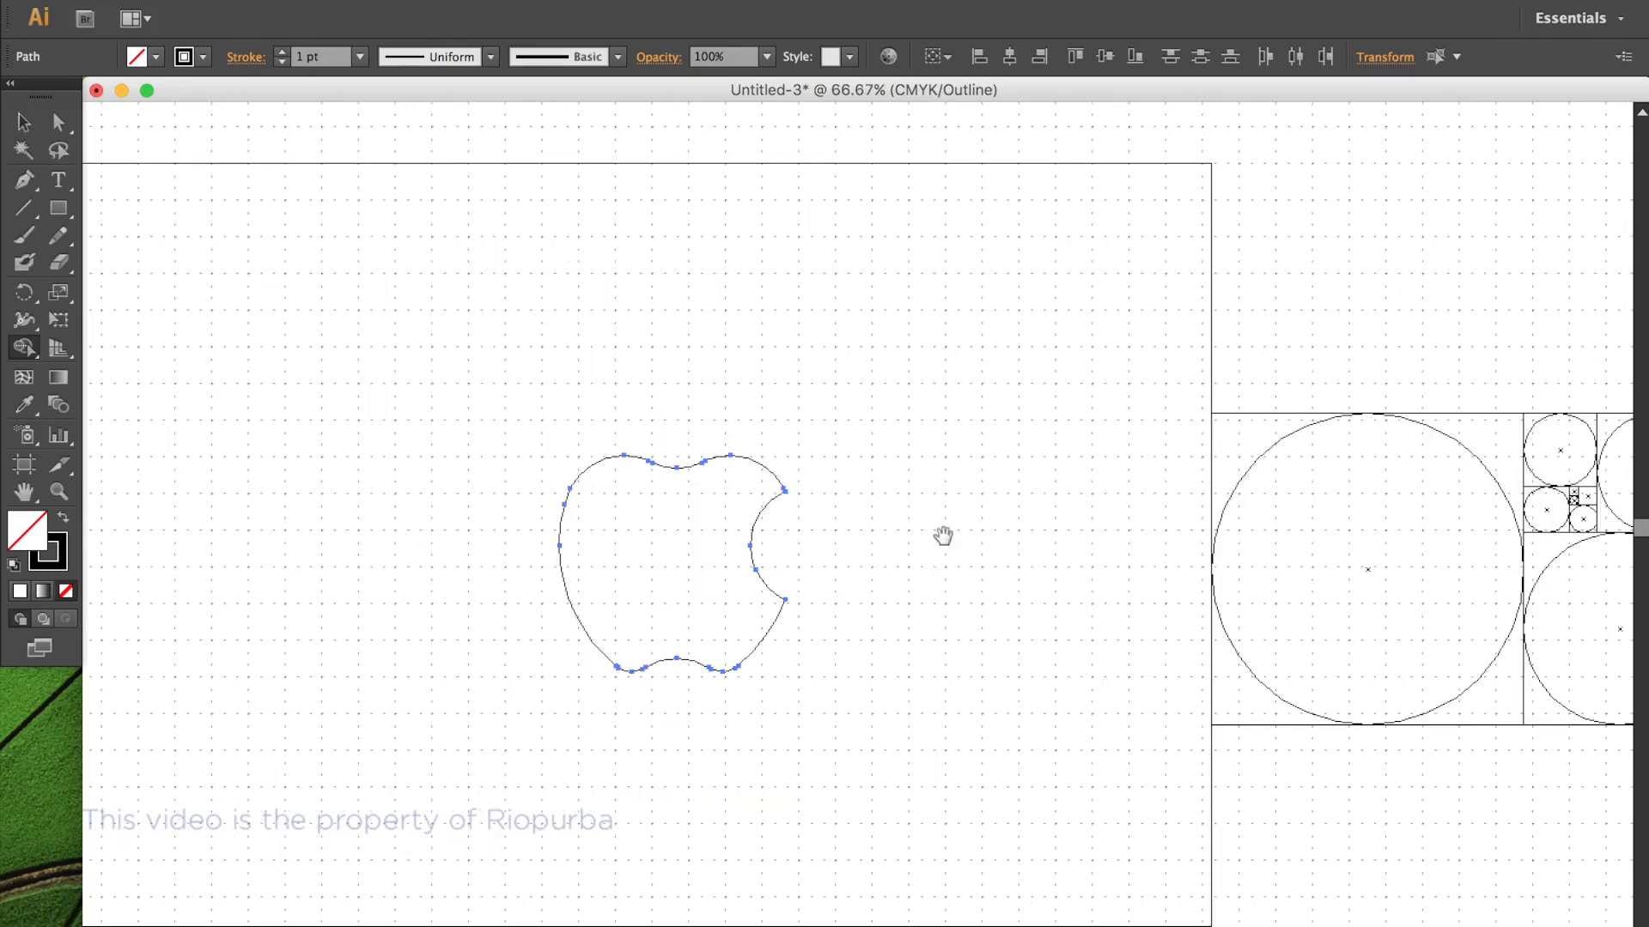
pyautogui.press('v')
pyautogui.moveTo(1537, 431); pyautogui.dragTo(668, 428)
pyautogui.press('super+z')
pyautogui.moveTo(1557, 449); pyautogui.dragTo(670, 369)
pyautogui.scroll(1, 594, 438)
pyautogui.click(743, 375)
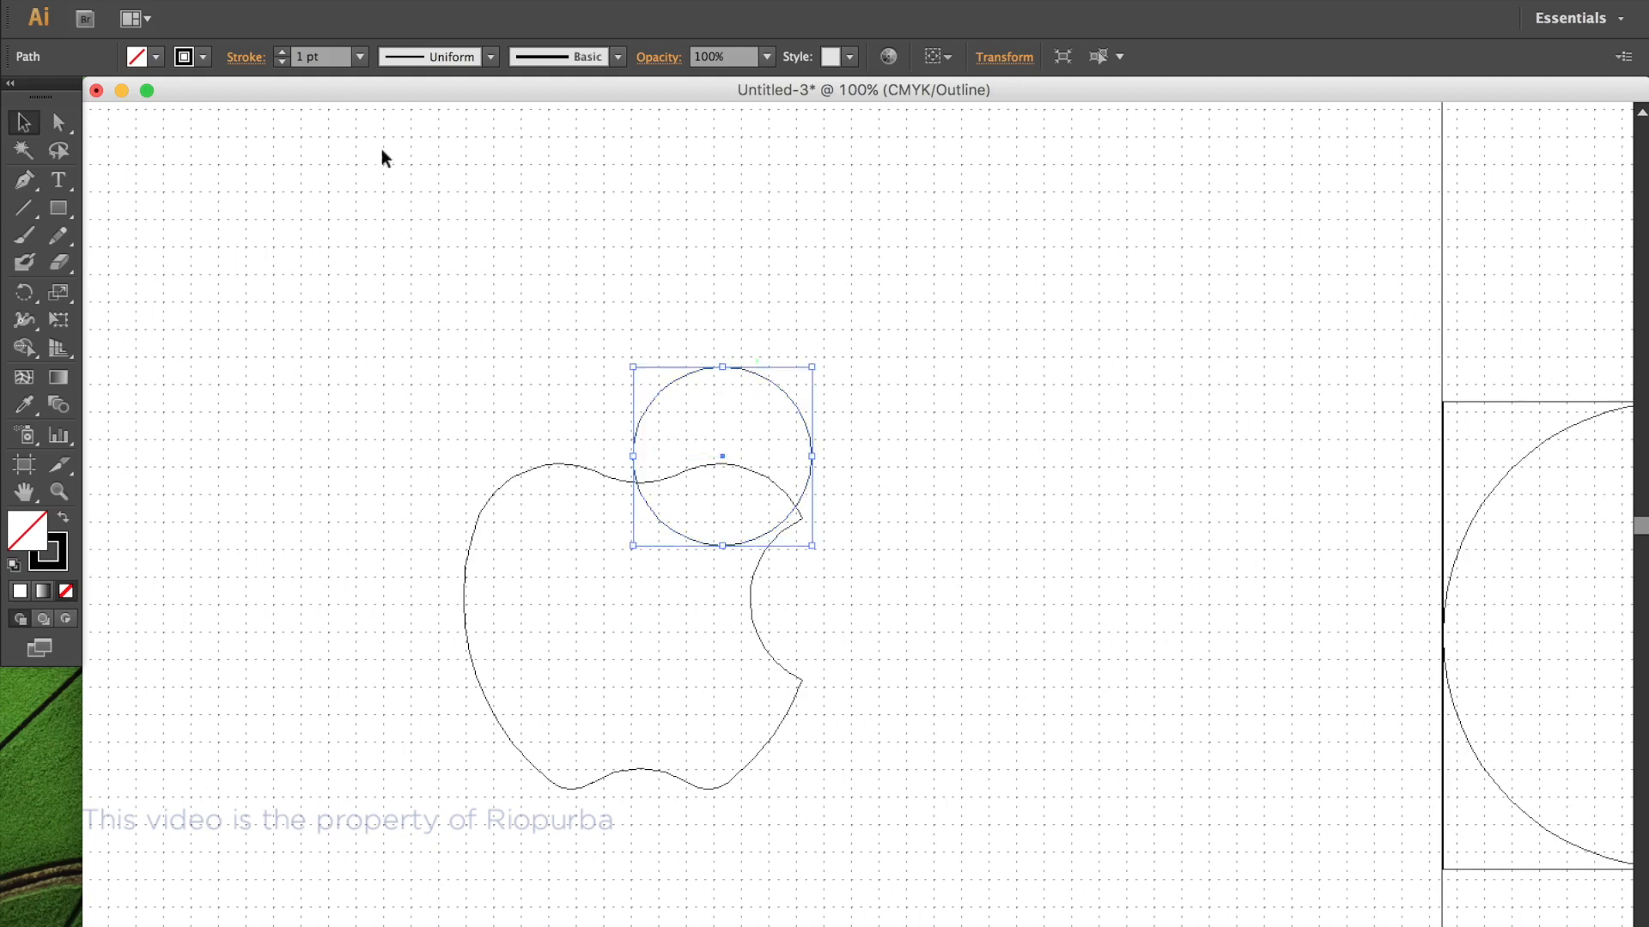
pyautogui.click(805, 380)
pyautogui.click(753, 390)
# Paste a copy of the circle in front and nudge it up and left until the overlap forms a leaf.
pyautogui.click(271, 3)
pyautogui.click(239, 92)
pyautogui.click(270, 2)
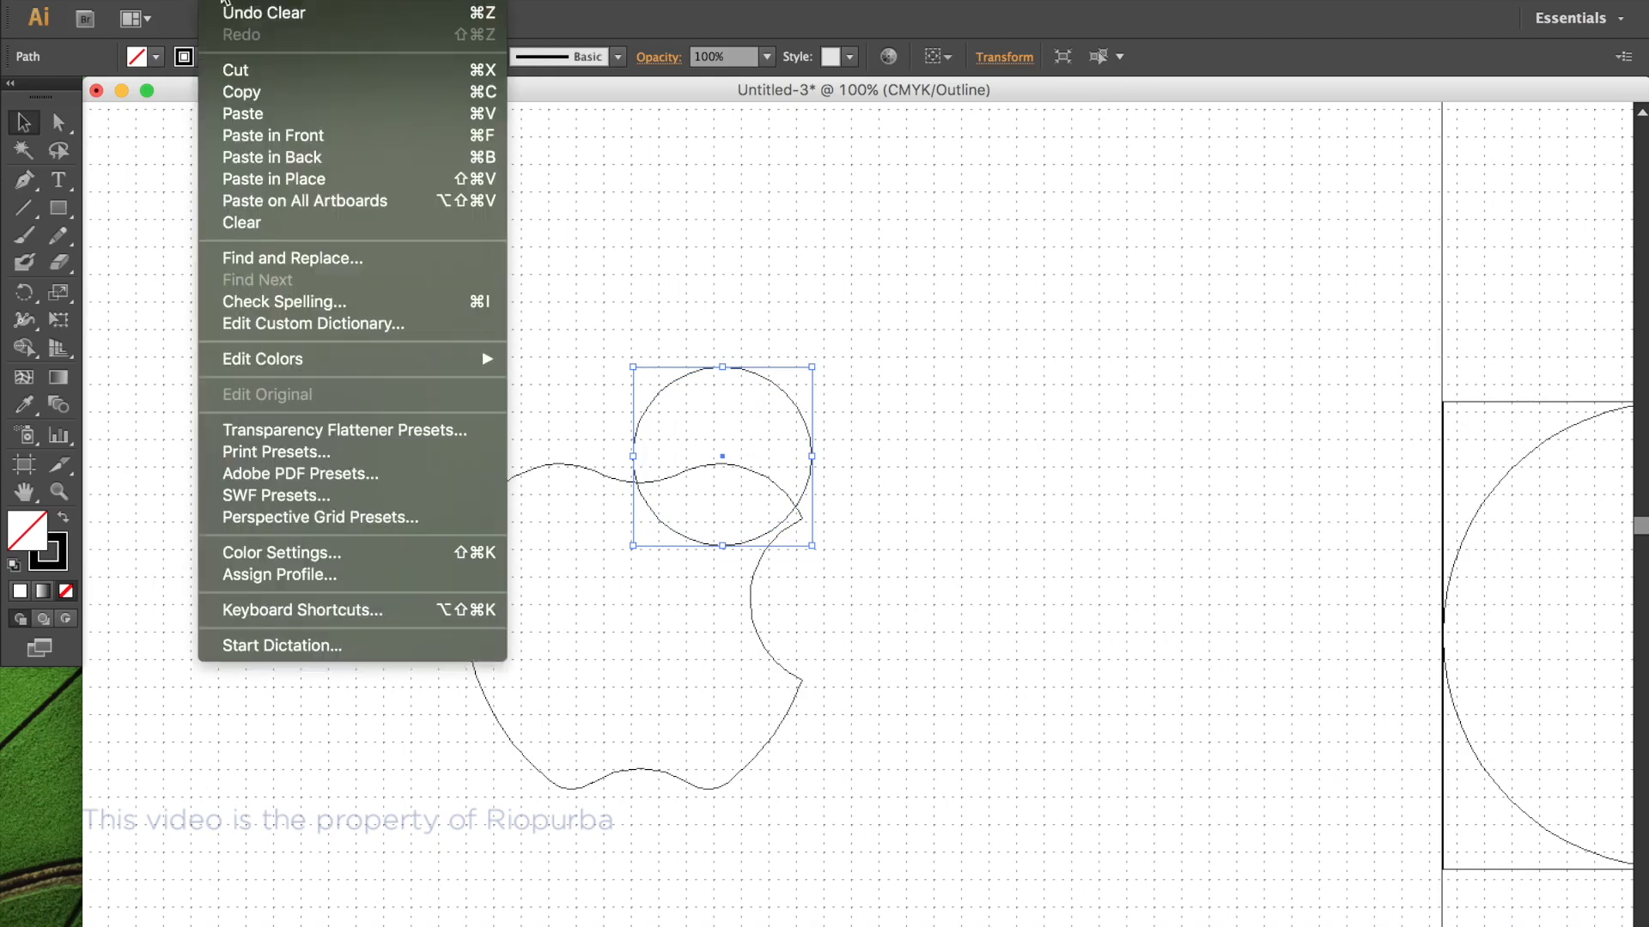
pyautogui.click(272, 135)
pyautogui.hotkey('shift', 'Up')
pyautogui.hotkey('shift', 'Left')
pyautogui.hotkey('shift', 'Left')
pyautogui.hotkey('shift', 'Up')
pyautogui.hotkey('shift', 'Left')
pyautogui.hotkey('shift', 'Left')
pyautogui.hotkey('shift', 'Up')
pyautogui.hotkey('shift', 'Up')
pyautogui.hotkey('shift', 'Up')
pyautogui.hotkey('shift', 'Left')
pyautogui.hotkey('shift', 'Left')
pyautogui.hotkey('shift', 'Up')
pyautogui.hotkey('shift', 'Up')
pyautogui.hotkey('shift', 'Left')
pyautogui.hotkey('shift', 'Left')
pyautogui.hotkey('shift', 'Left')
pyautogui.hotkey('shift', 'Right')
pyautogui.hotkey('shift', 'Up')
pyautogui.hotkey('shift', 'Up')
pyautogui.hotkey('shift', 'Down')
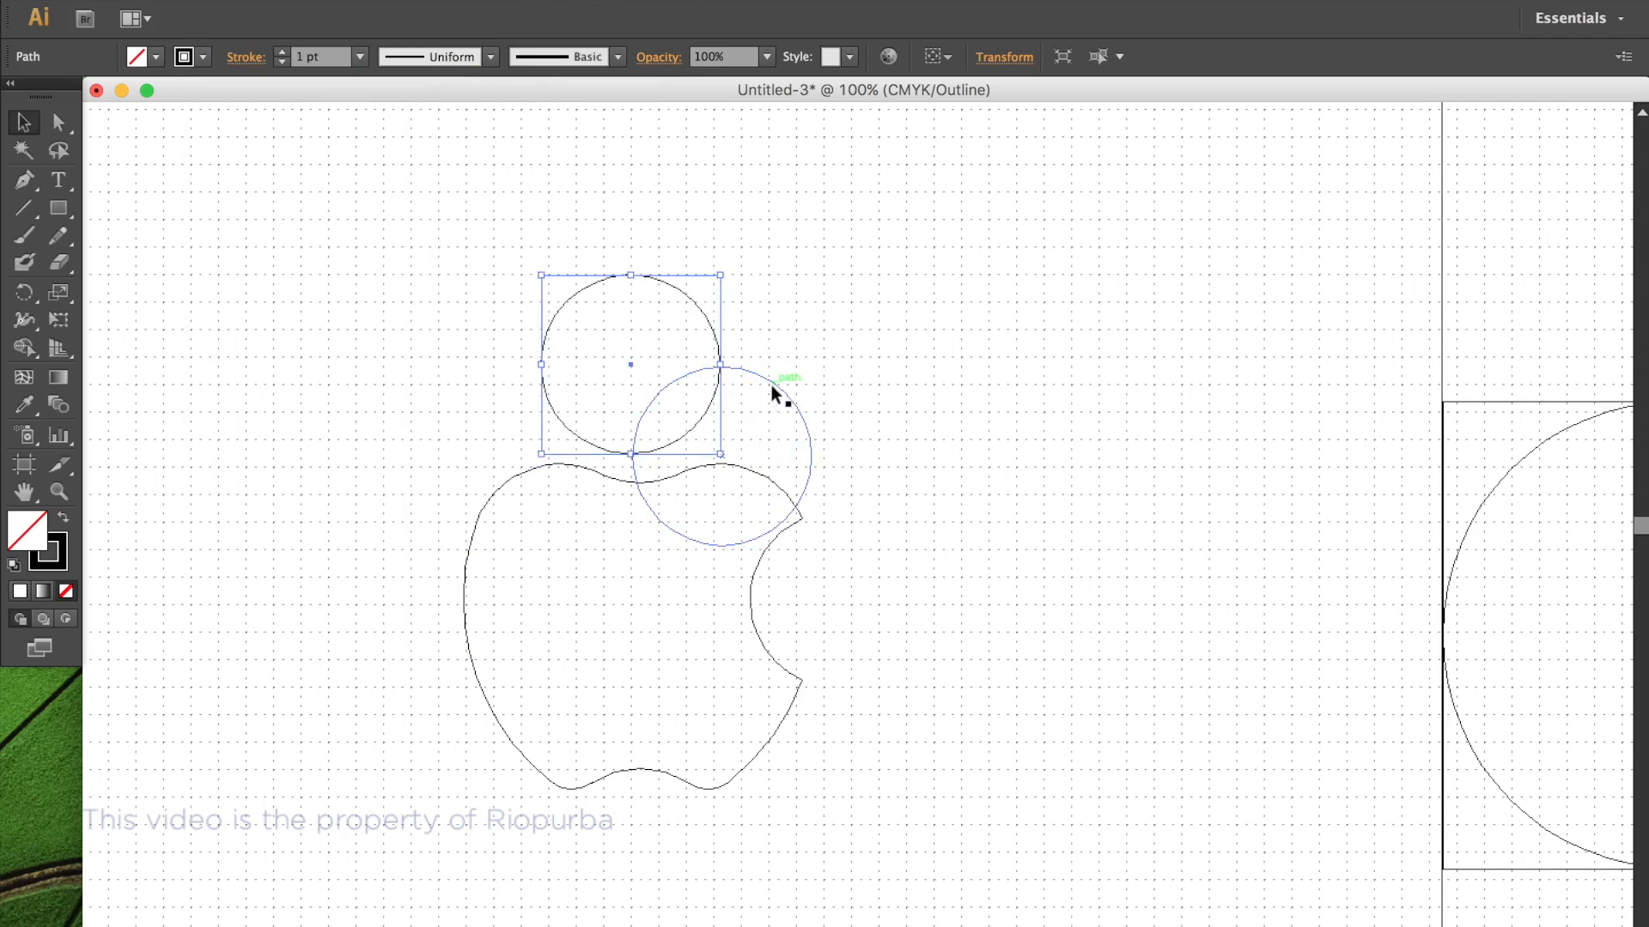
# Select both circles and remove everything except their overlap with the Shape Builder, leaving the leaf.
pyautogui.keyDown('shift'); pyautogui.click(772, 380); pyautogui.keyUp('shift')
pyautogui.click(32, 347)
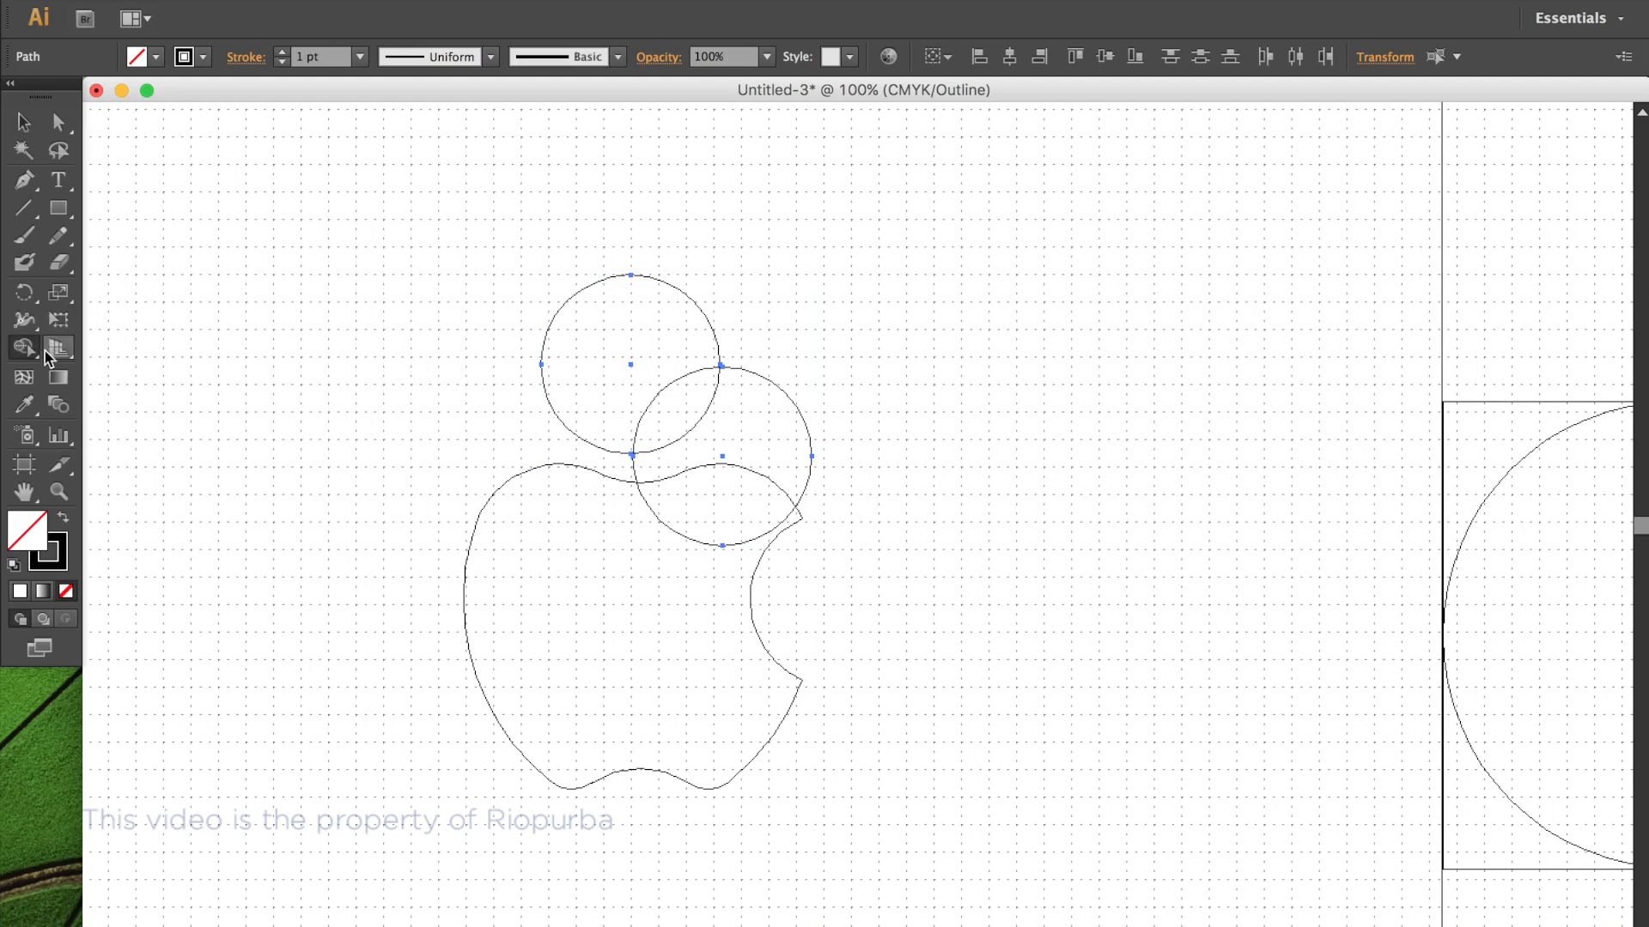
pyautogui.moveTo(558, 270)
pyautogui.mouseDown()
pyautogui.moveTo(646, 359)
pyautogui.moveTo(839, 412)
pyautogui.moveTo(850, 449)
pyautogui.mouseUp()
# Select all the artwork and switch the document from Outline to Preview view.
pyautogui.press('v')
pyautogui.press('super+a')
pyautogui.press('super+shift+b')
pyautogui.press('super+y')
pyautogui.press('super+shift+b')
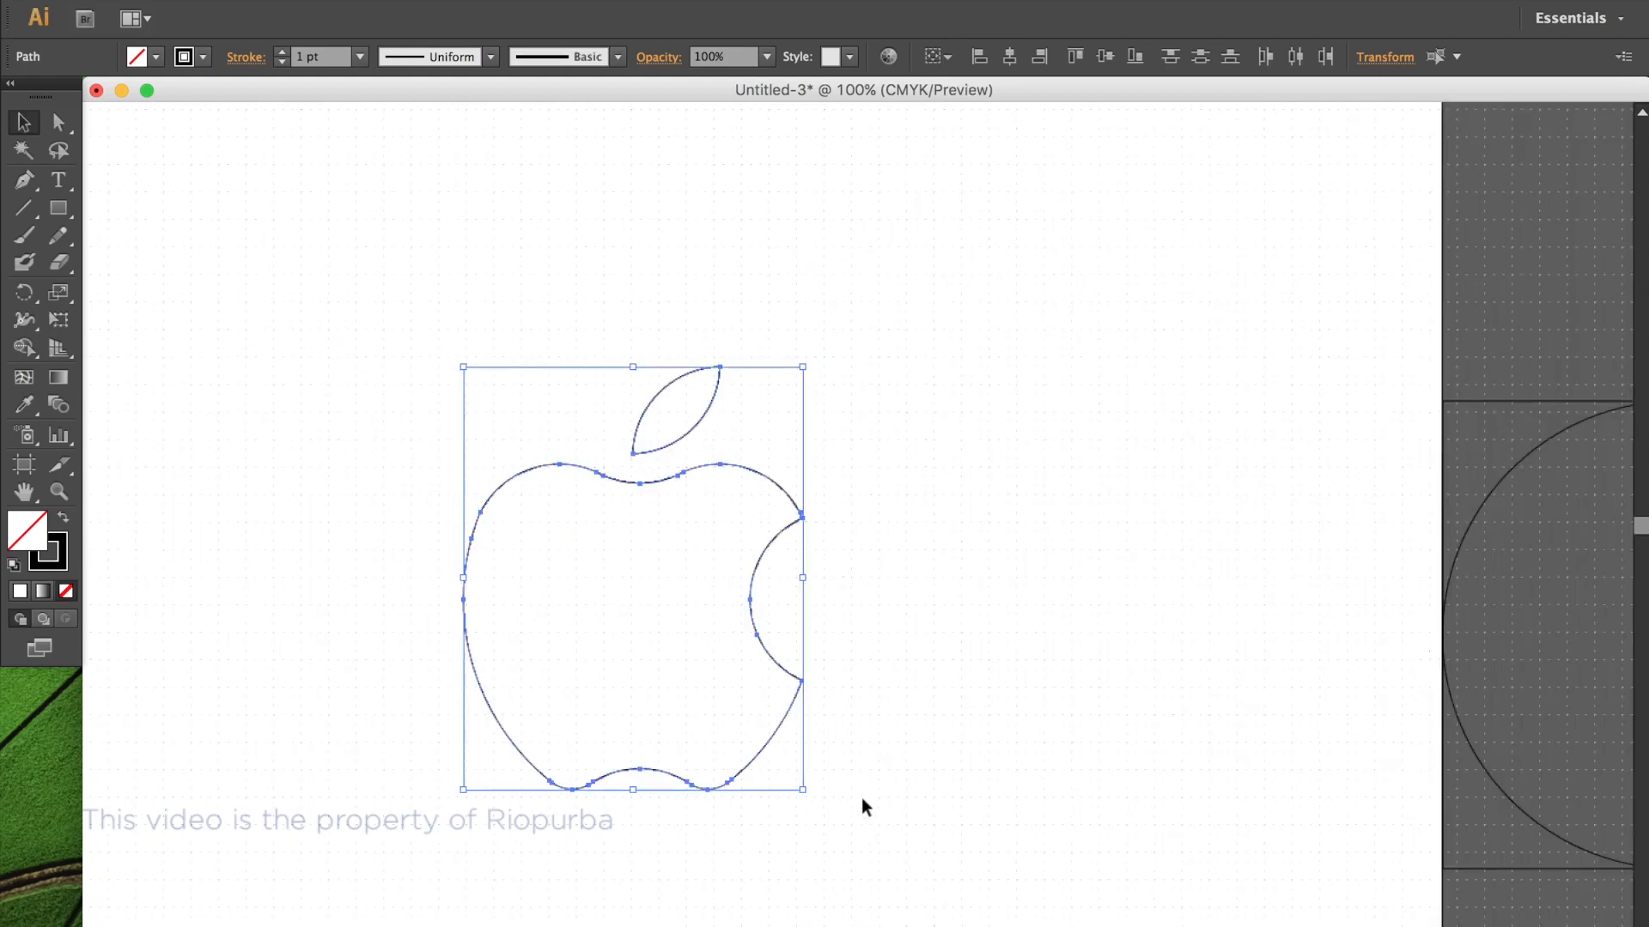
pyautogui.press('super+y')
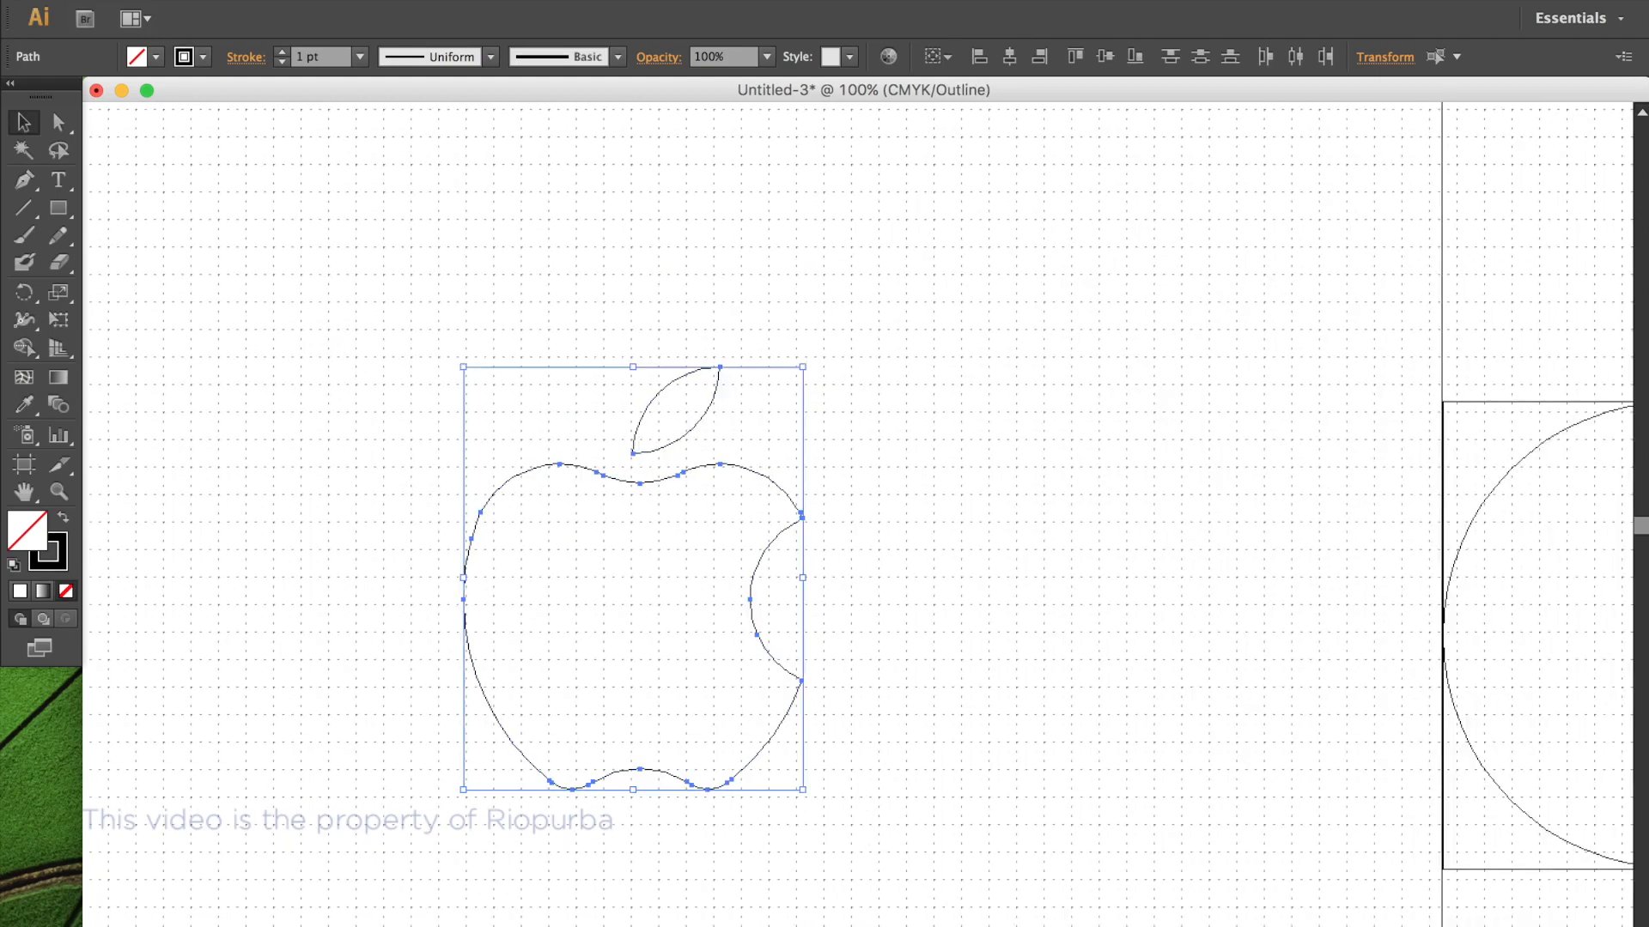
pyautogui.click(552, 2)
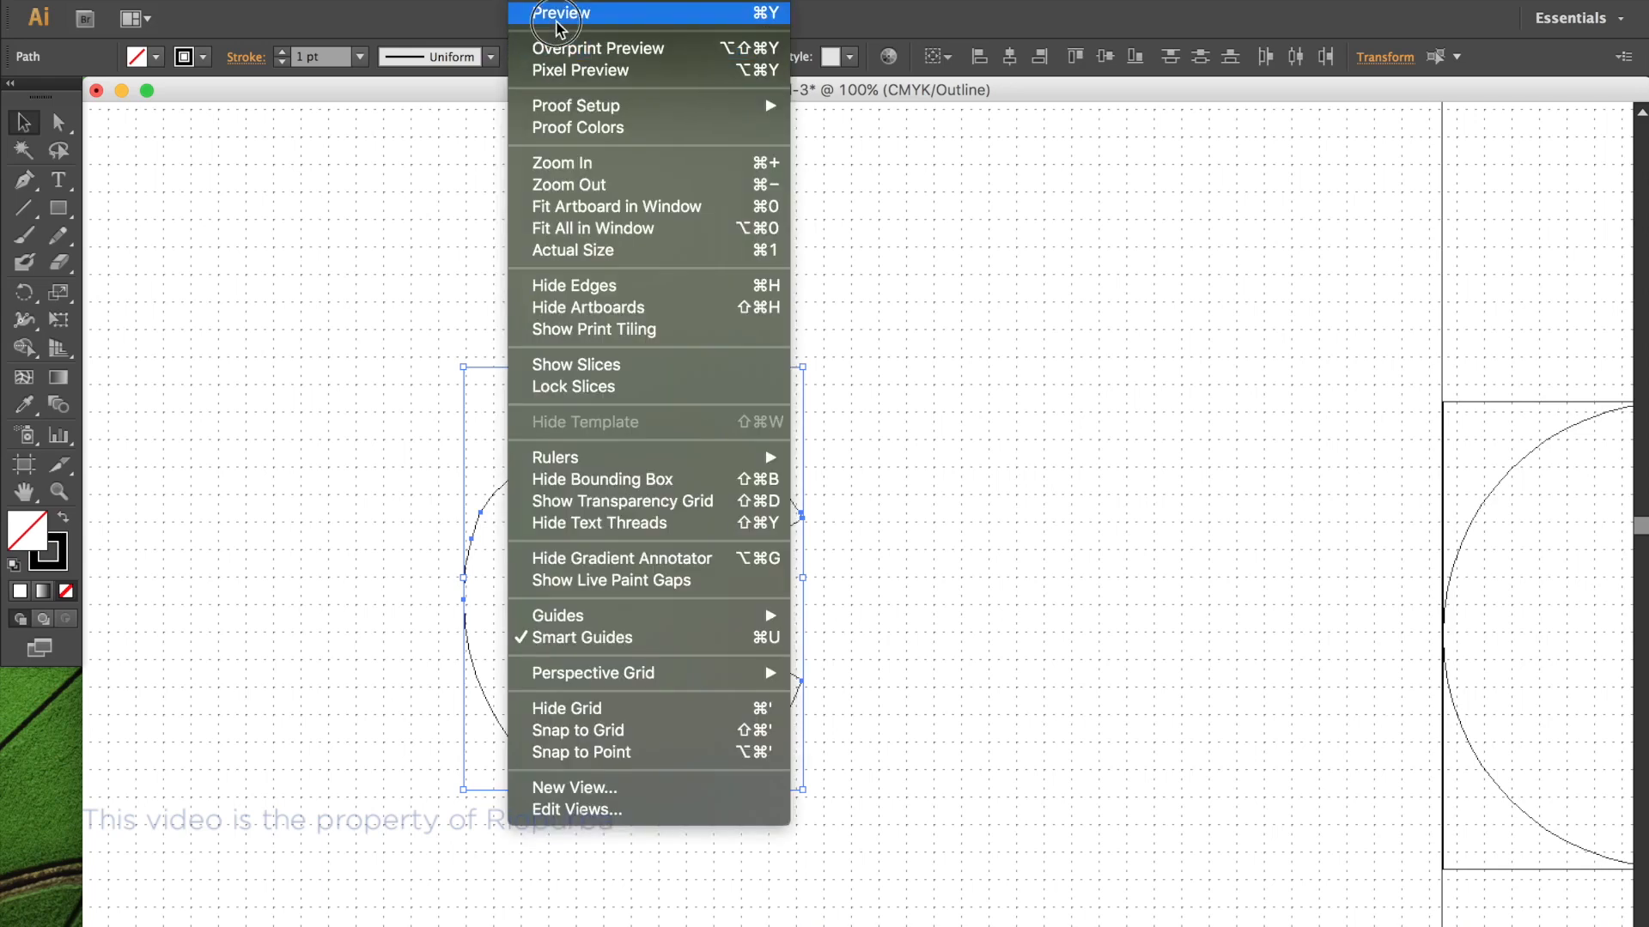
pyautogui.click(555, 14)
# Fill the apple and leaf with black, remove their stroke, deselect them and show the hidden panels.
pyautogui.moveTo(56, 565); pyautogui.dragTo(28, 540)
pyautogui.click(56, 570)
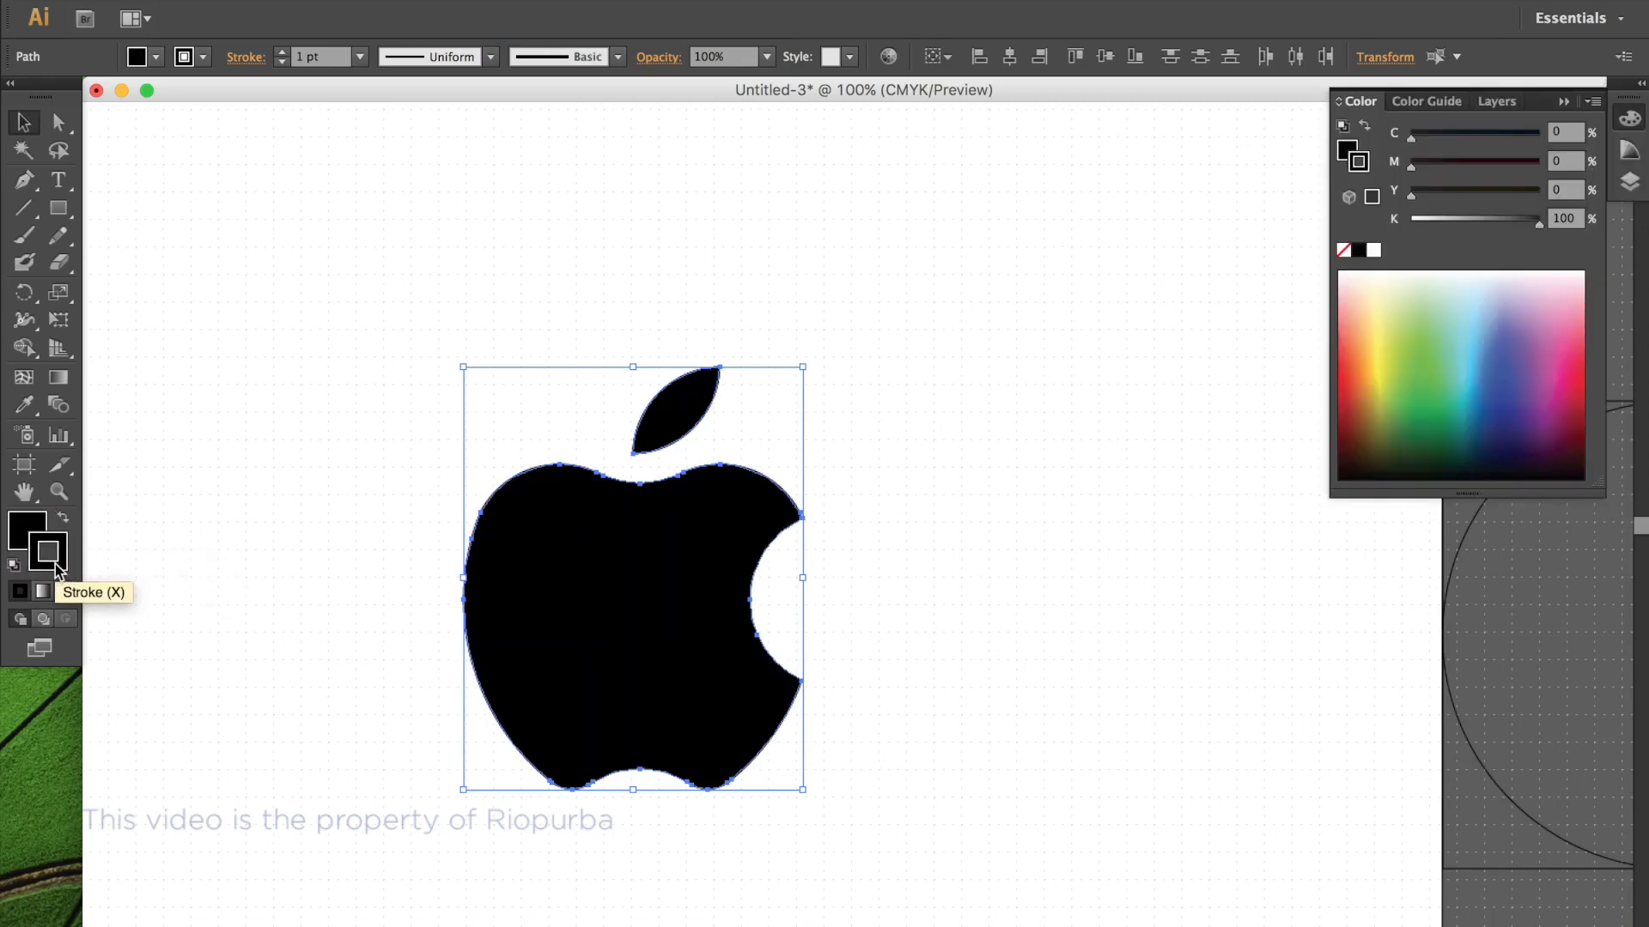
pyautogui.click(66, 592)
pyautogui.click(1147, 596)
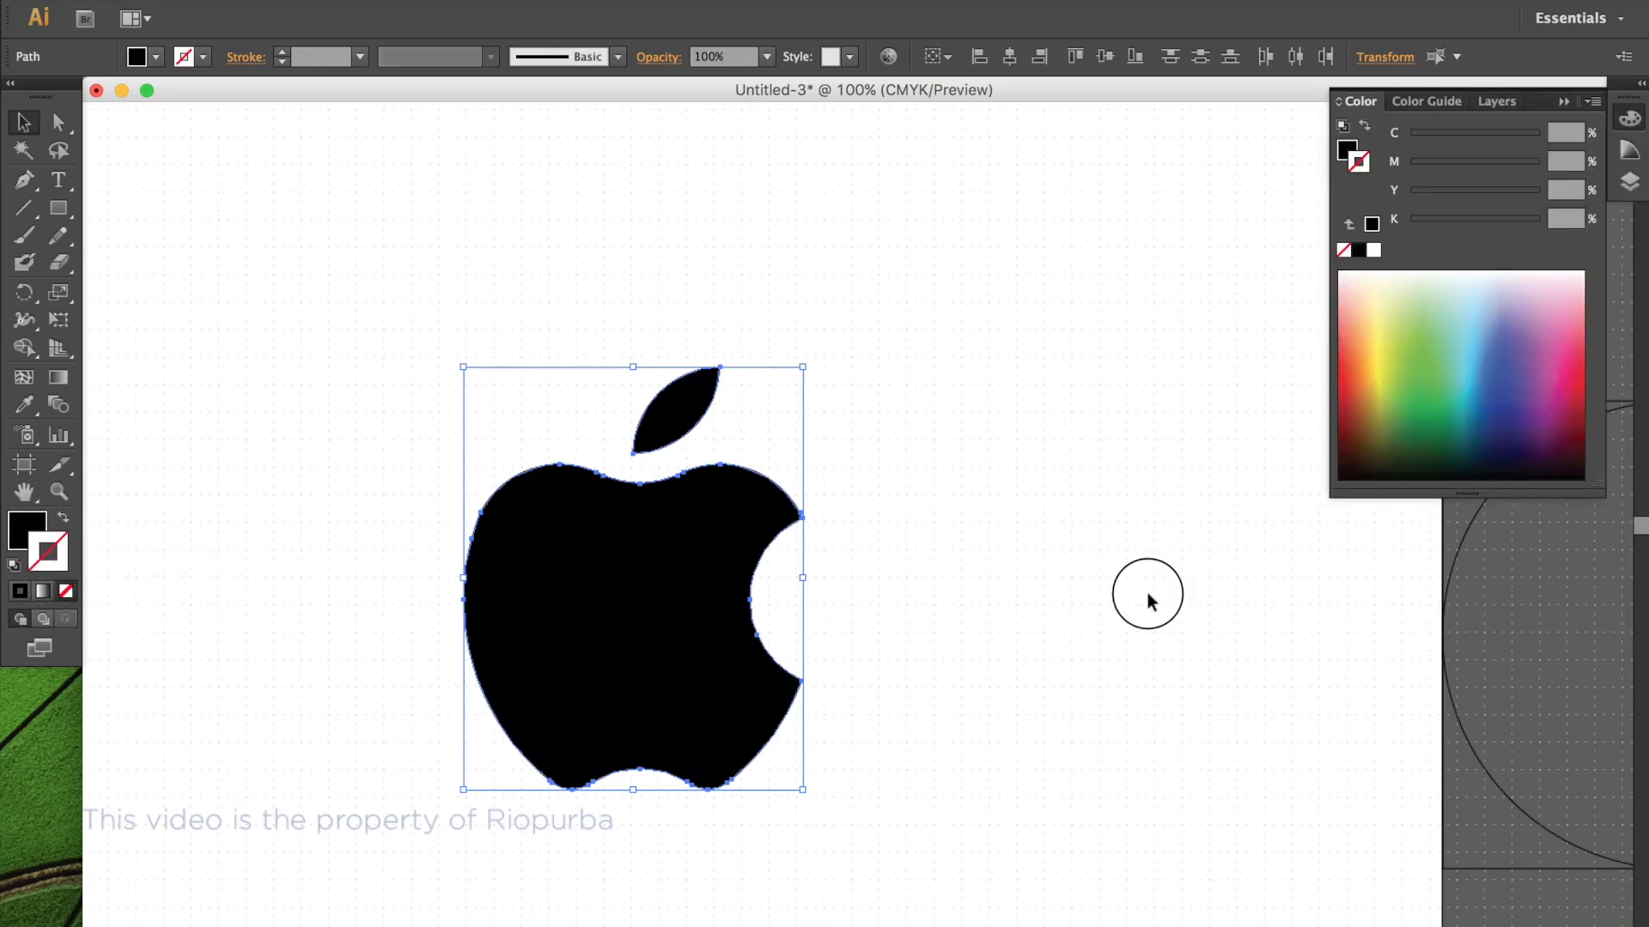
pyautogui.hotkey('shift', 'Tab')
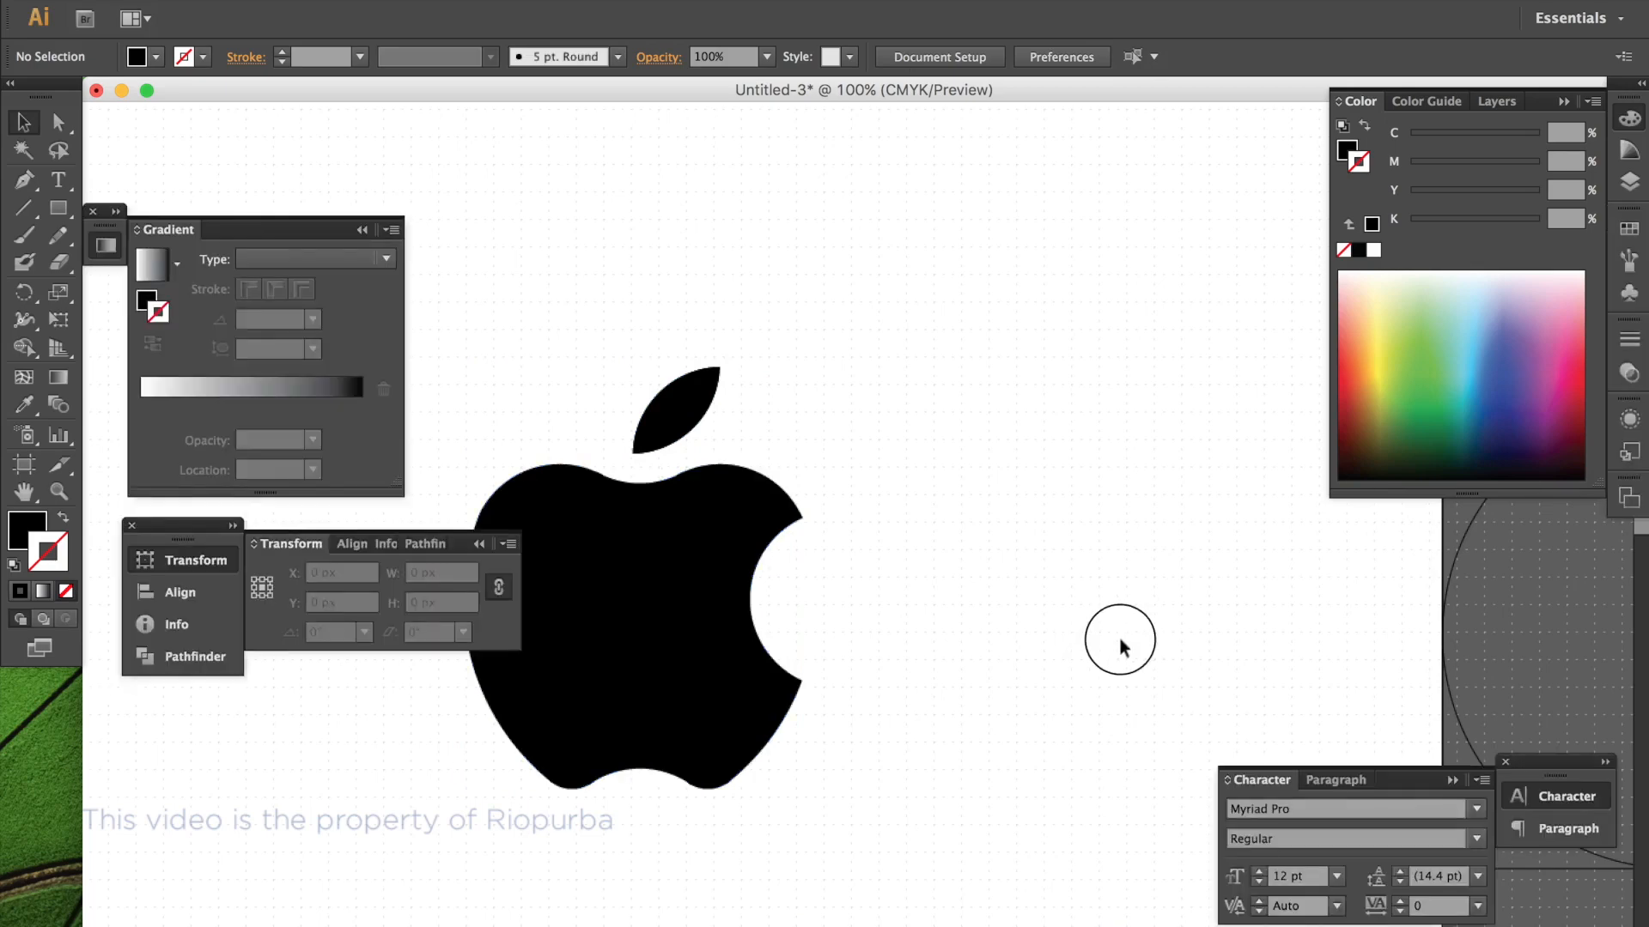